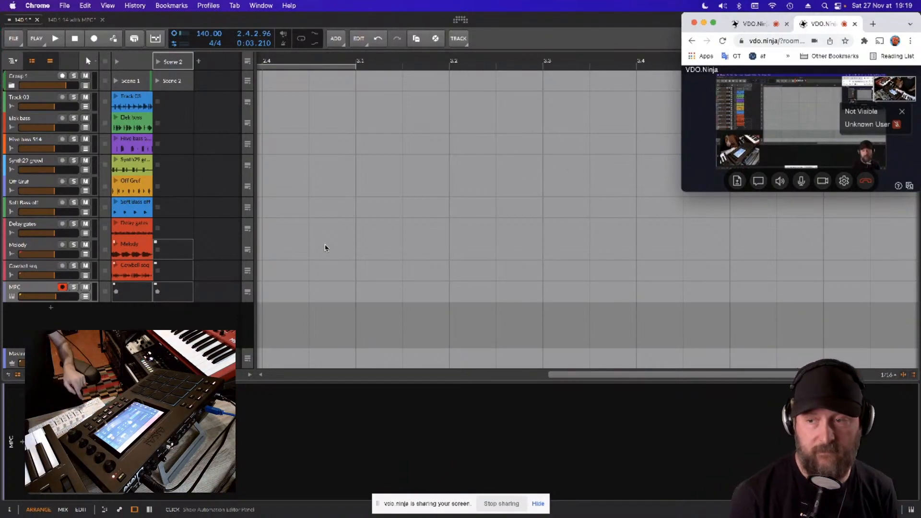
# - Start playback, move the MPC plugin window off the track list and raise the MPC track's volume to about -3.8 dB
pyautogui.press('space')
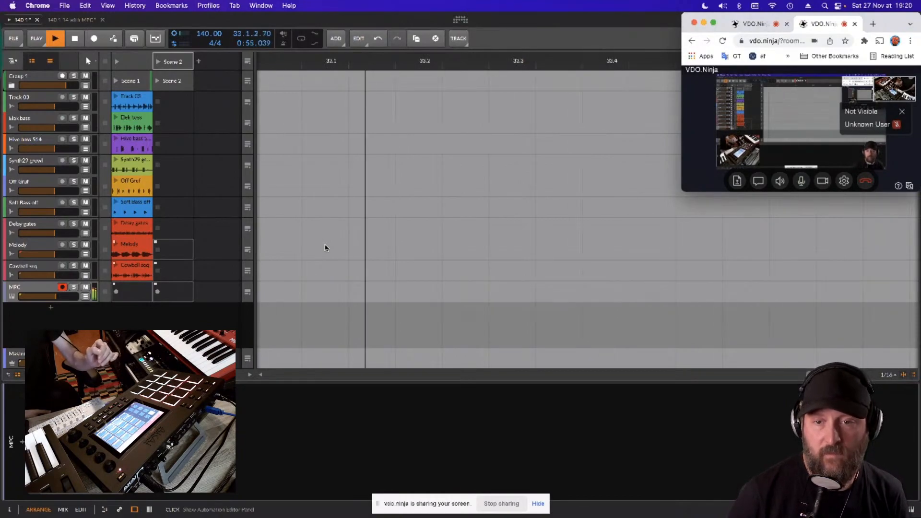
pyautogui.click(56, 297)
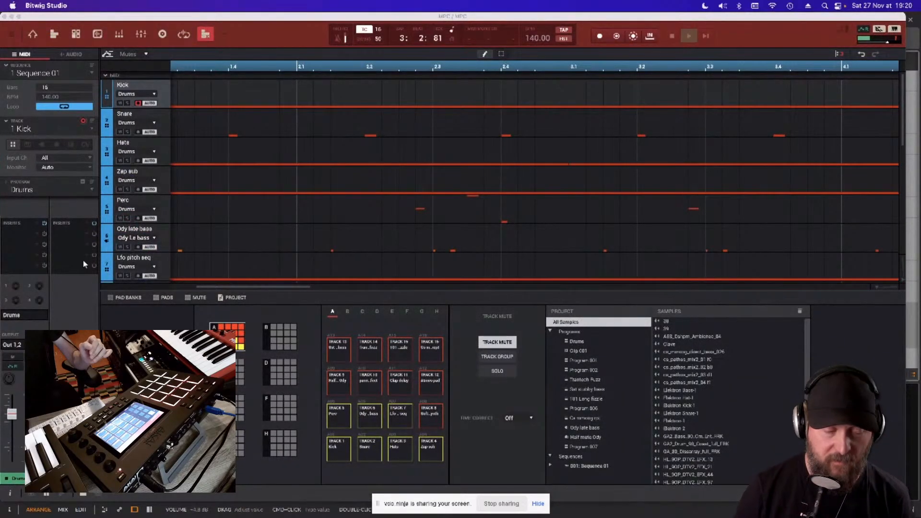
pyautogui.moveTo(77, 19); pyautogui.dragTo(302, 17)
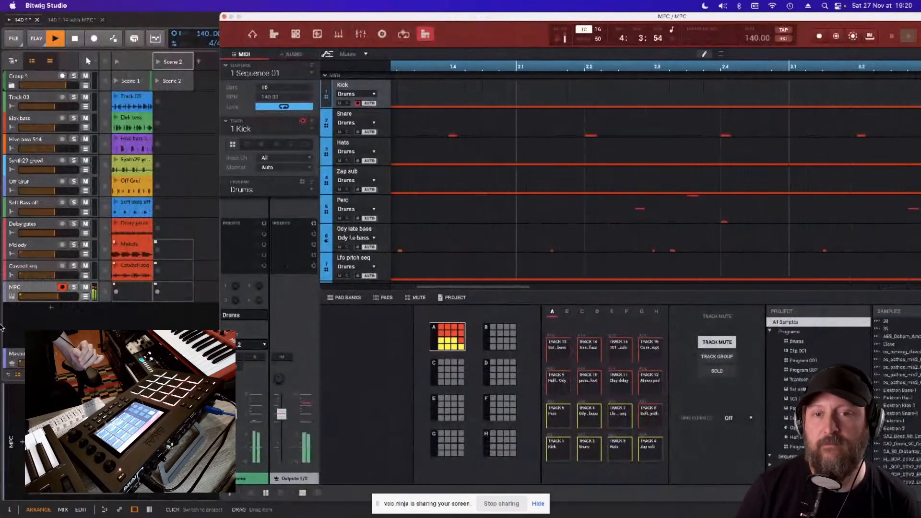
pyautogui.moveTo(58, 298); pyautogui.dragTo(60, 298)
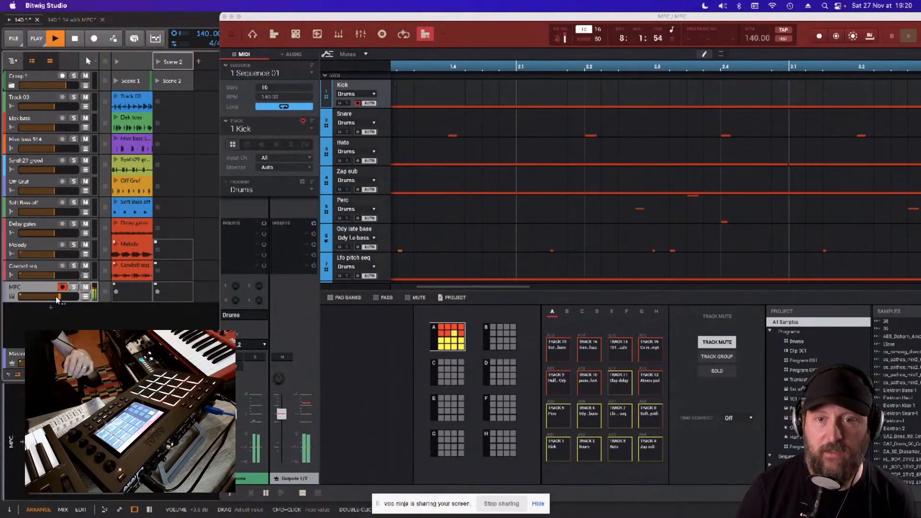
# - Reposition the MPC plugin window so Bitwig's track list and clip launcher stay visible beside it
pyautogui.moveTo(398, 516)
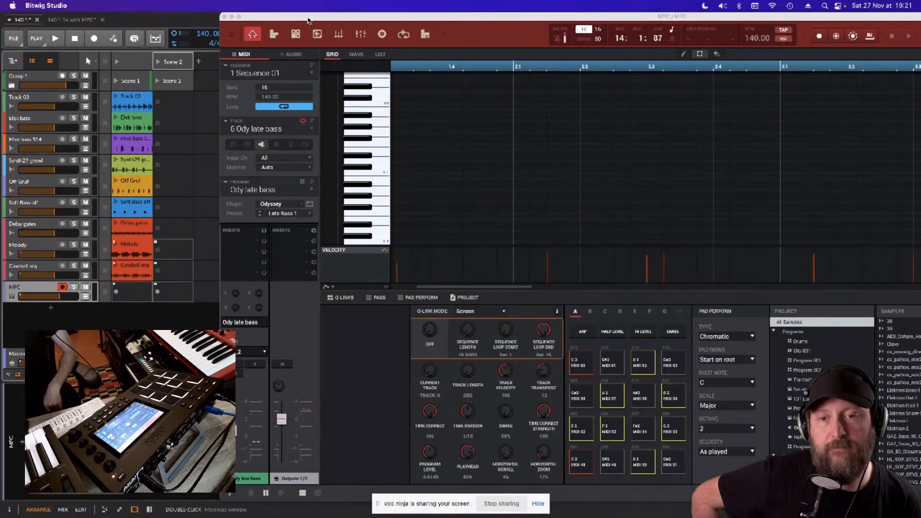
pyautogui.moveTo(309, 28); pyautogui.dragTo(159, 7)
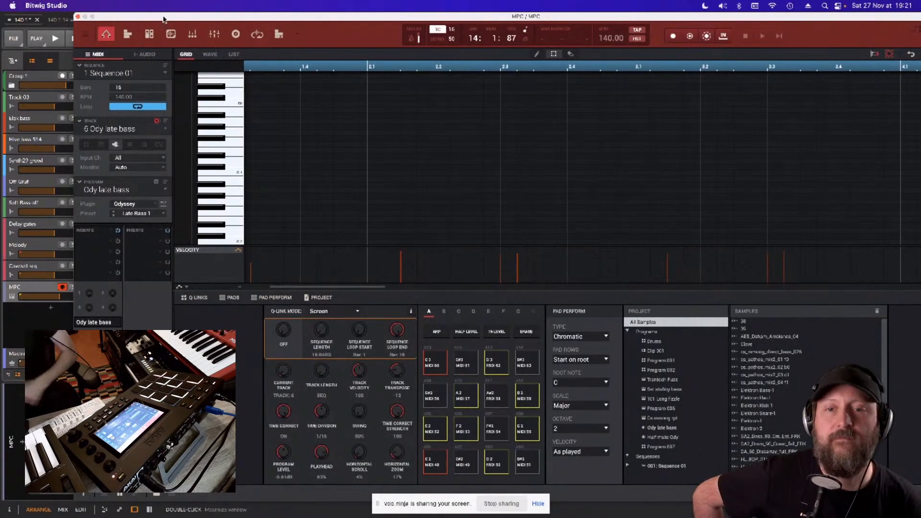
pyautogui.moveTo(160, 7); pyautogui.dragTo(285, 12)
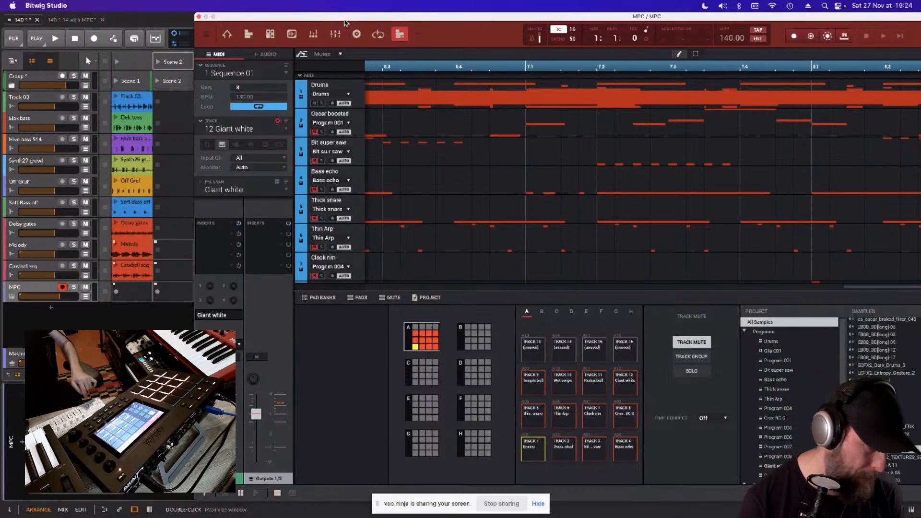
# - Play the loaded MPC sequence, stop the transport, and play the 4-bar sequence containing the Delay clap and Delay gates tracks
pyautogui.press('space')
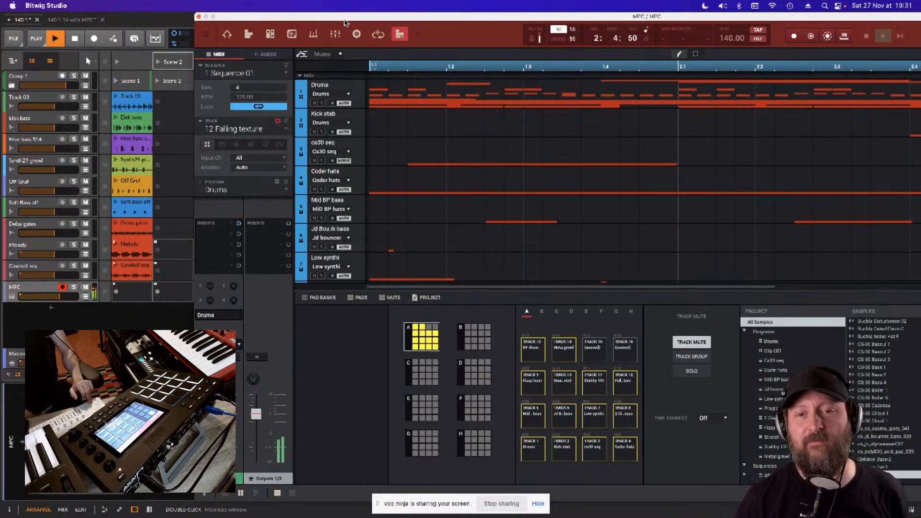
pyautogui.press('space')
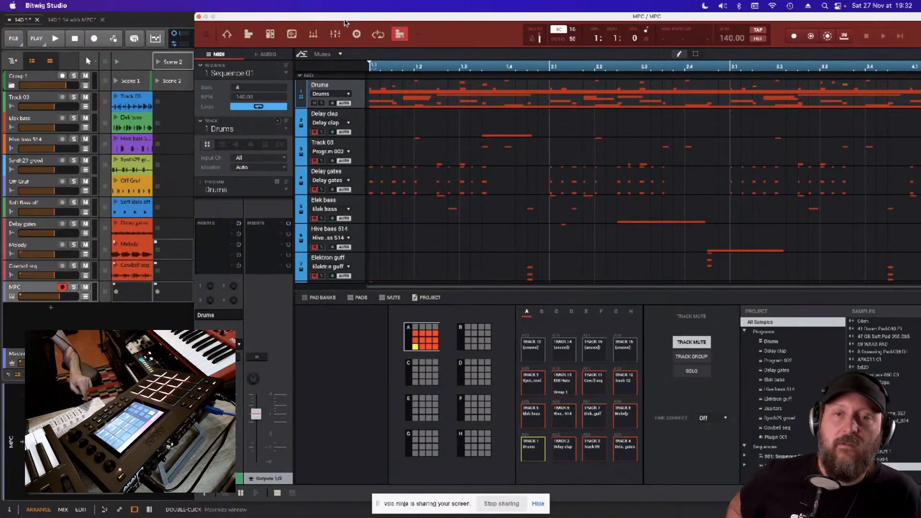
pyautogui.press('space')
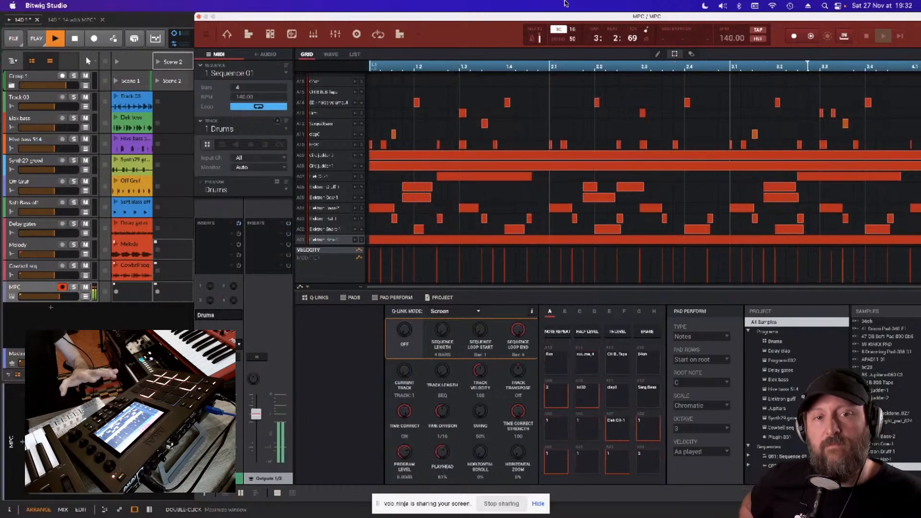
# - Bring the whole MPC plugin window into view and dismiss the Audio Mixdown dialog without exporting
pyautogui.moveTo(494, 14); pyautogui.dragTo(398, 10)
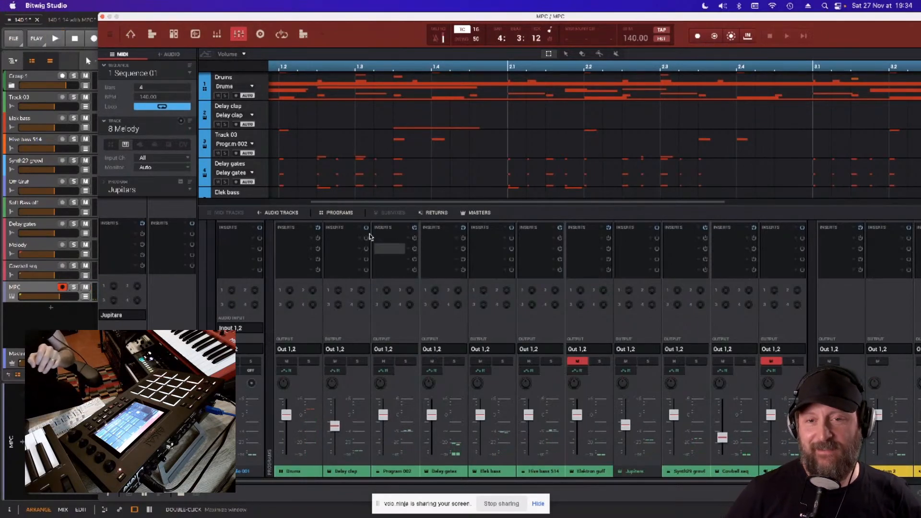
pyautogui.moveTo(221, 18); pyautogui.dragTo(123, 5)
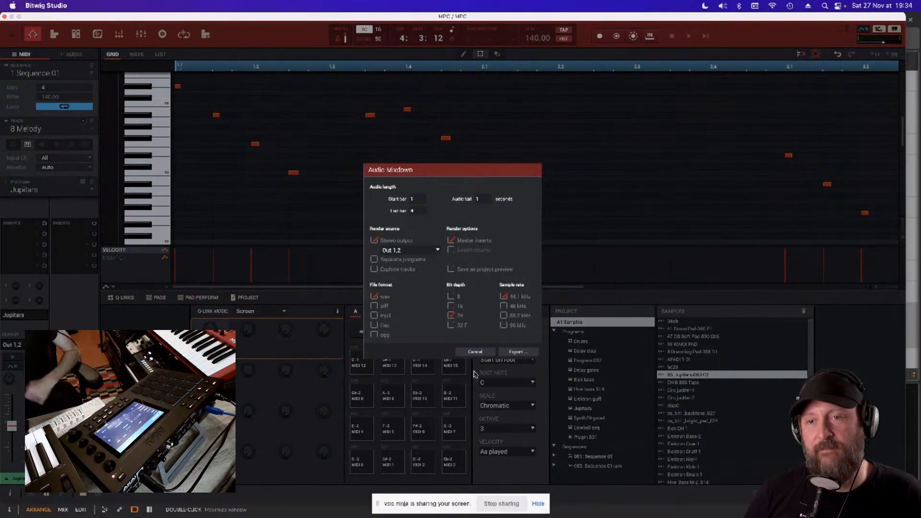
pyautogui.click(468, 353)
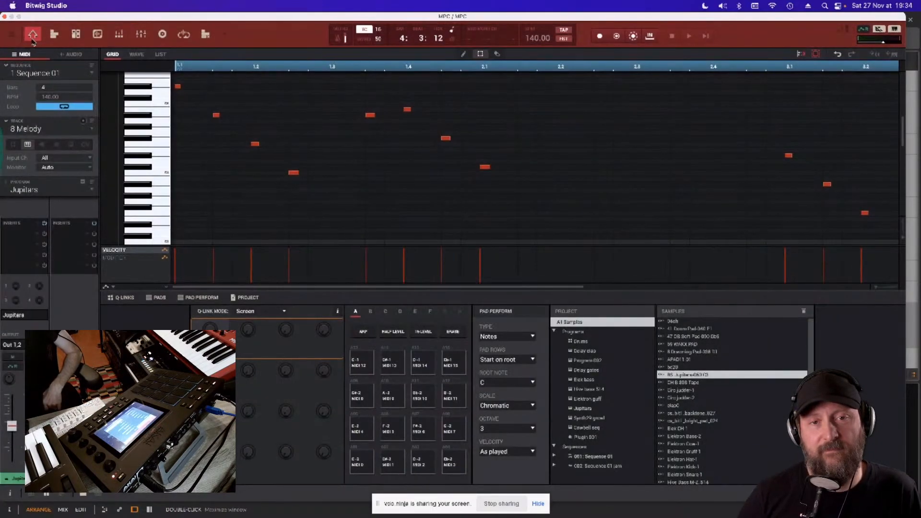
# - Examine the MPC project's export formats, including audio mixdown and expansion, without exporting anything
pyautogui.click(13, 36)
pyautogui.moveTo(18, 48)
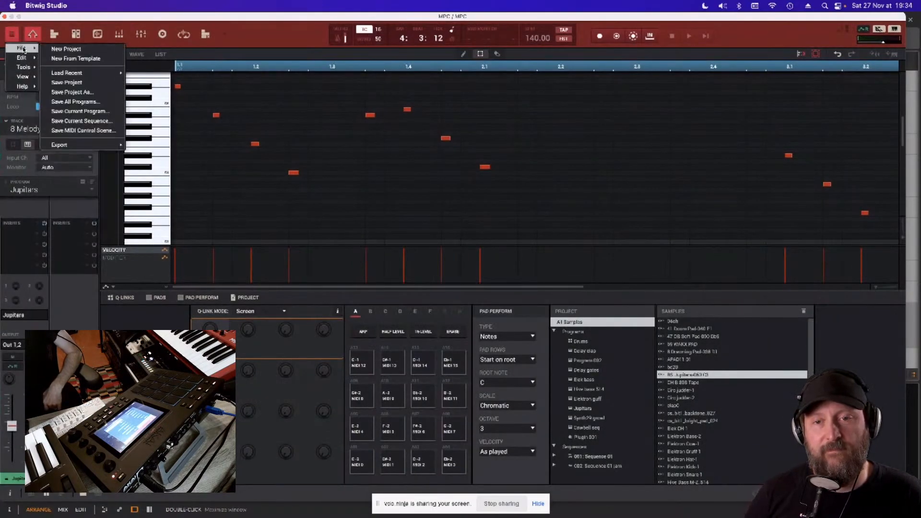
pyautogui.moveTo(79, 145)
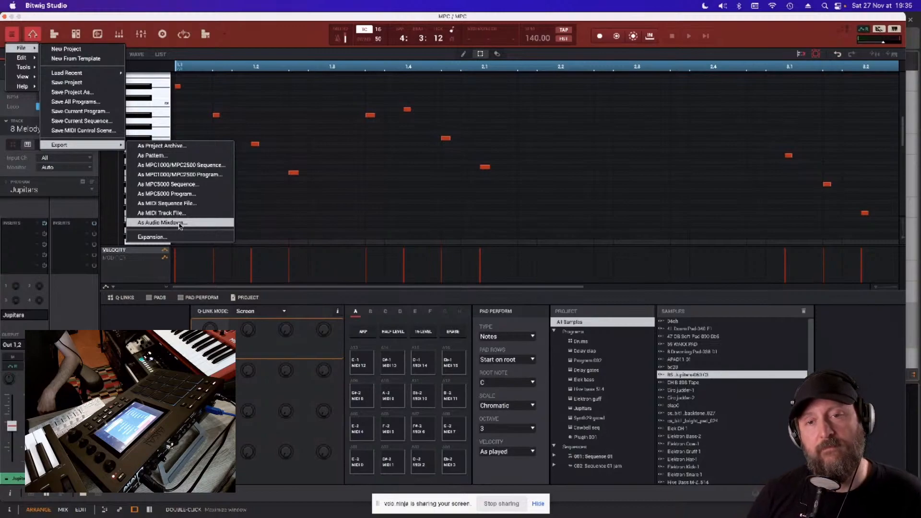
pyautogui.click(199, 222)
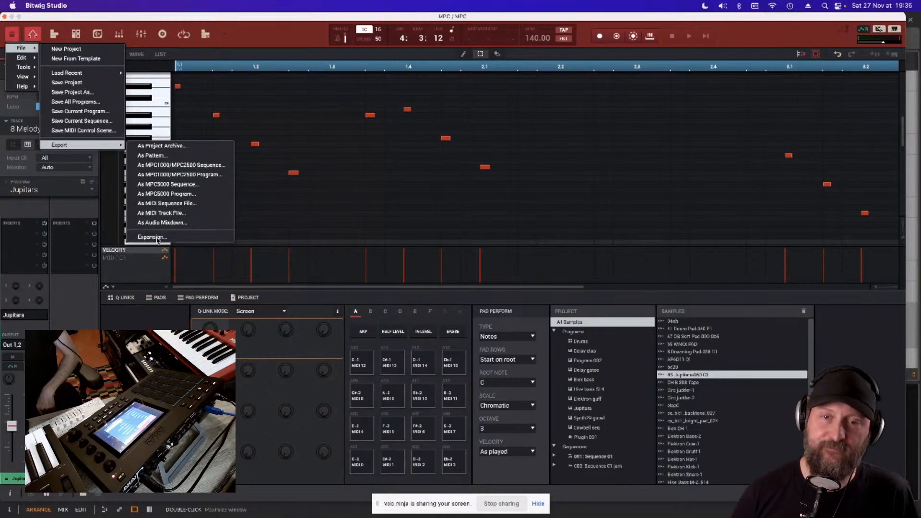
pyautogui.click(152, 323)
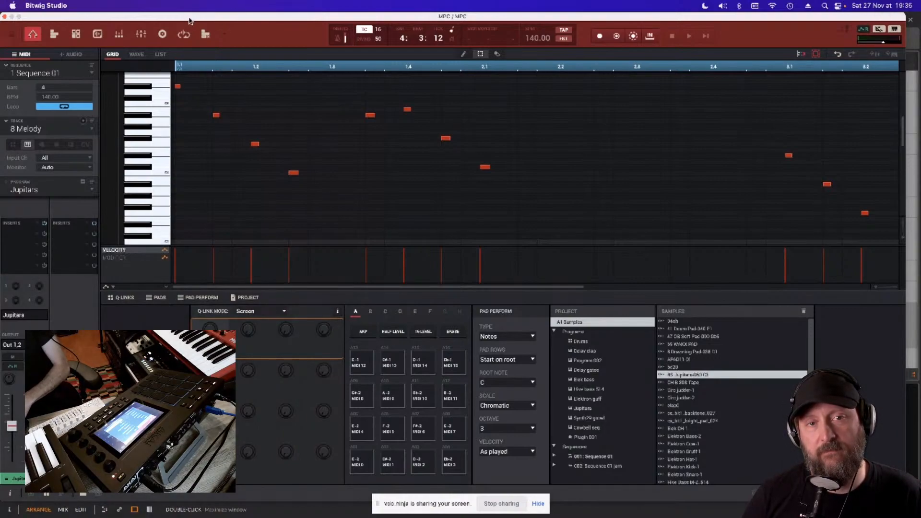
# - Close the MPC plugin window and hide Bitwig Studio to reach the 140 1 Ableton Project folder in Finder
pyautogui.moveTo(188, 18); pyautogui.dragTo(214, 18)
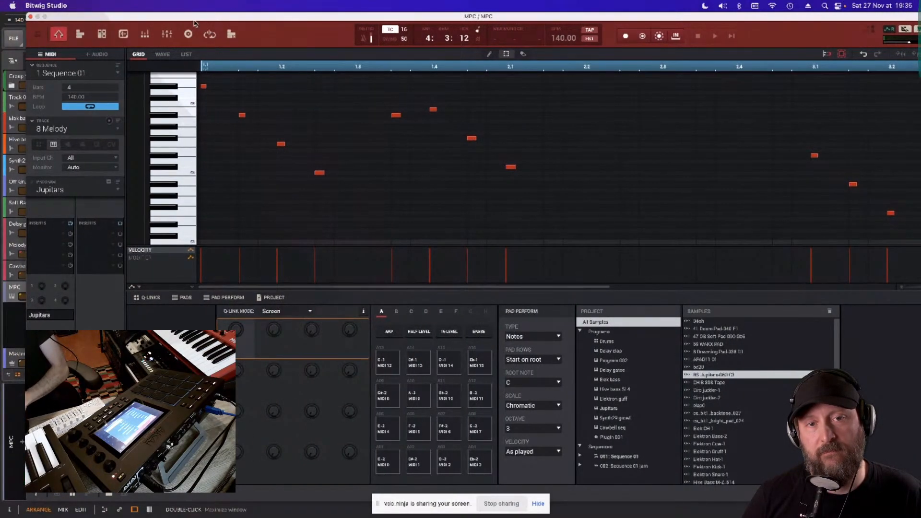
pyautogui.click(29, 17)
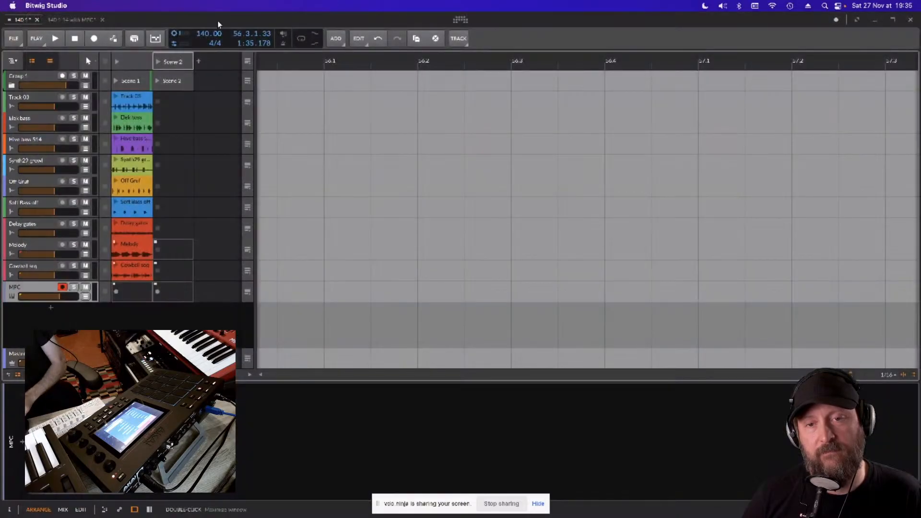
pyautogui.press('super+h')
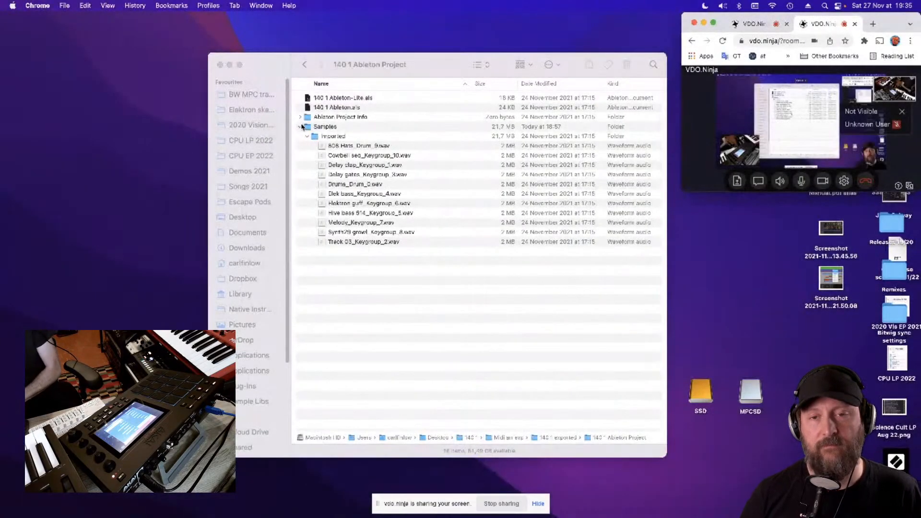
# - Move the 140 1 Ableton Project Finder window clear of the desktop items and select 140 1 Ableton.als
pyautogui.click(303, 106)
pyautogui.moveTo(286, 67); pyautogui.dragTo(179, 82)
pyautogui.click(220, 122)
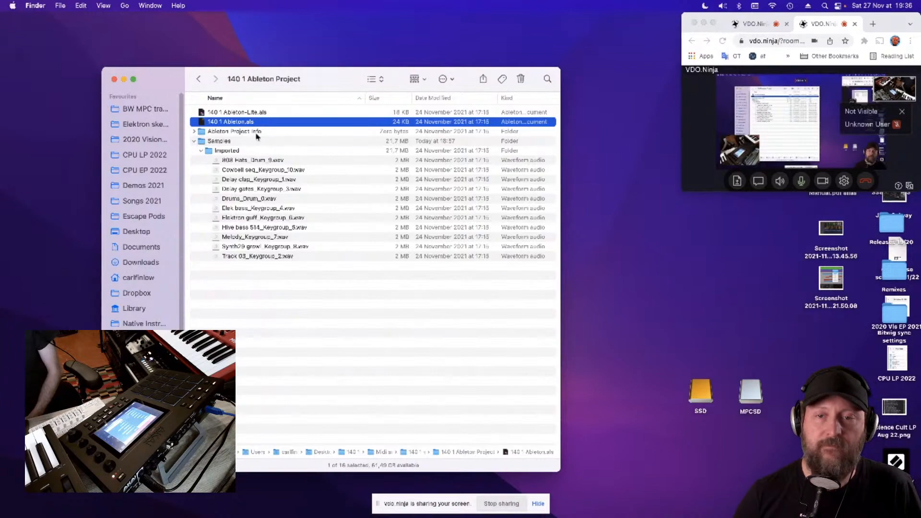
# - Go through the exported WAV stems in the Imported samples folder, from 808 Hats to Track 03
pyautogui.click(214, 161)
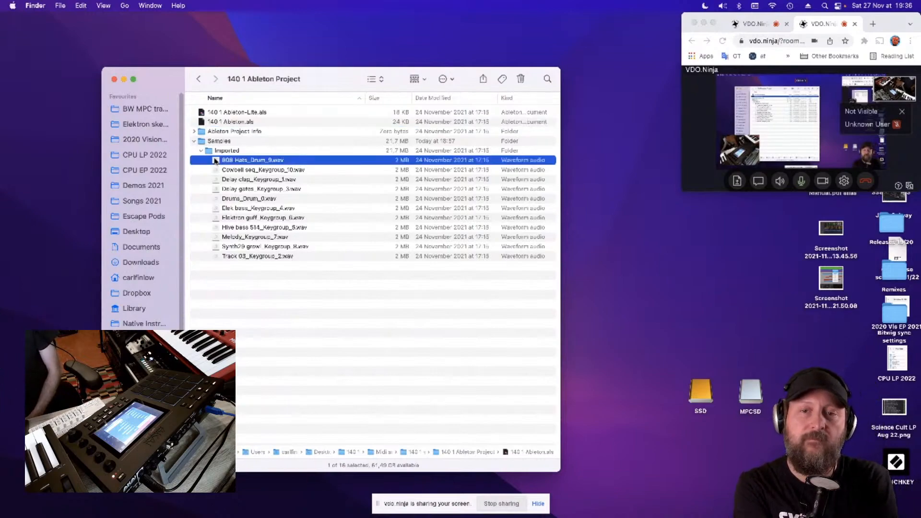
pyautogui.click(214, 170)
pyautogui.click(215, 180)
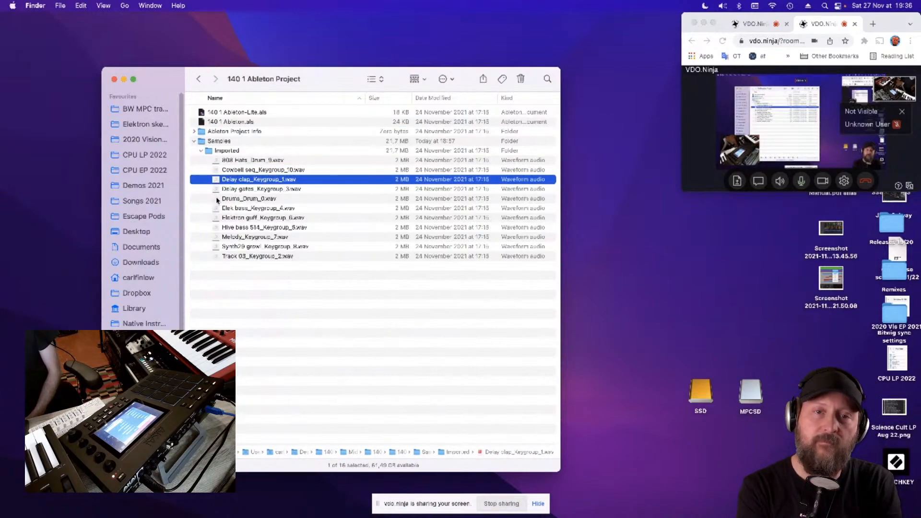
pyautogui.click(217, 199)
pyautogui.click(216, 210)
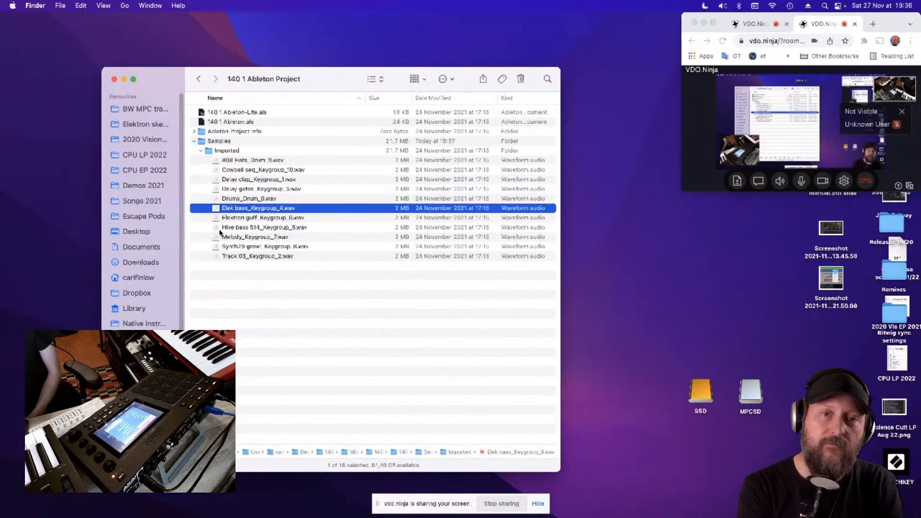
pyautogui.click(216, 258)
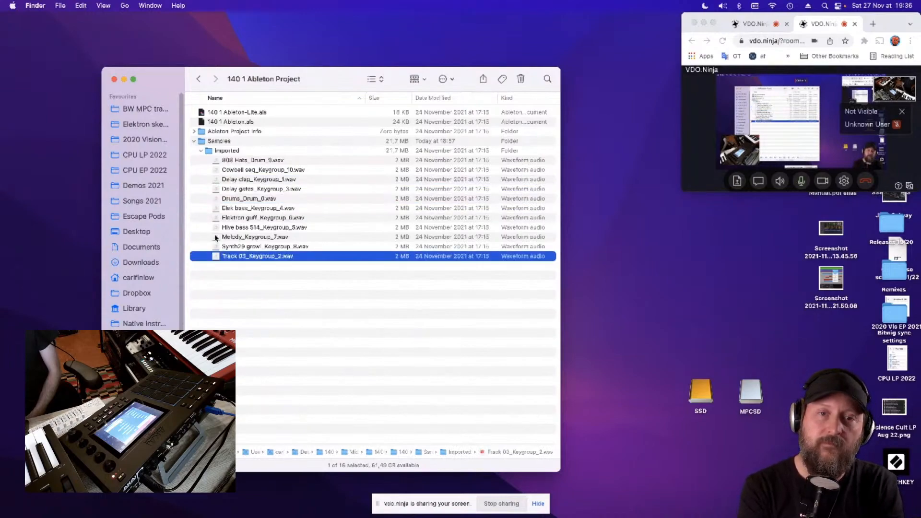
# - Preview the Melody_Keygroup_7.wav and Drums_Drum_0.wav stems with Quick Look
pyautogui.click(215, 237)
pyautogui.press('space')
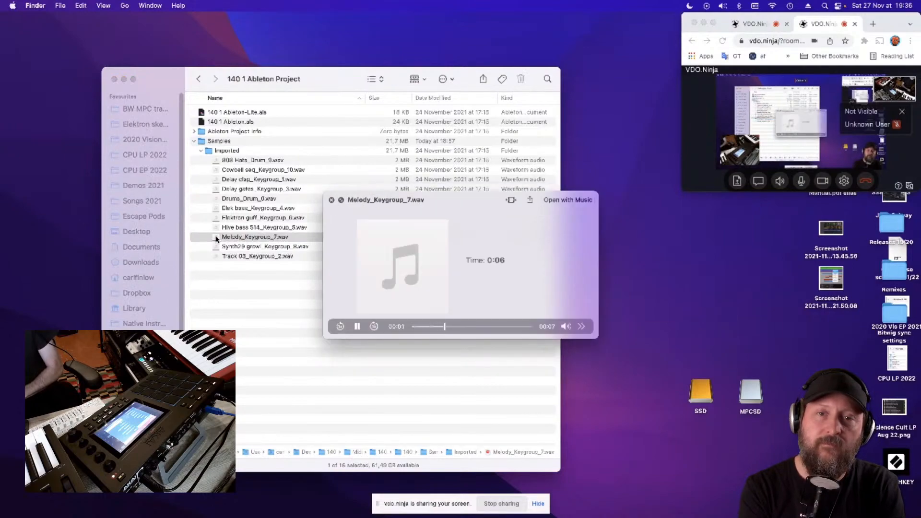
pyautogui.press('space')
pyautogui.click(219, 199)
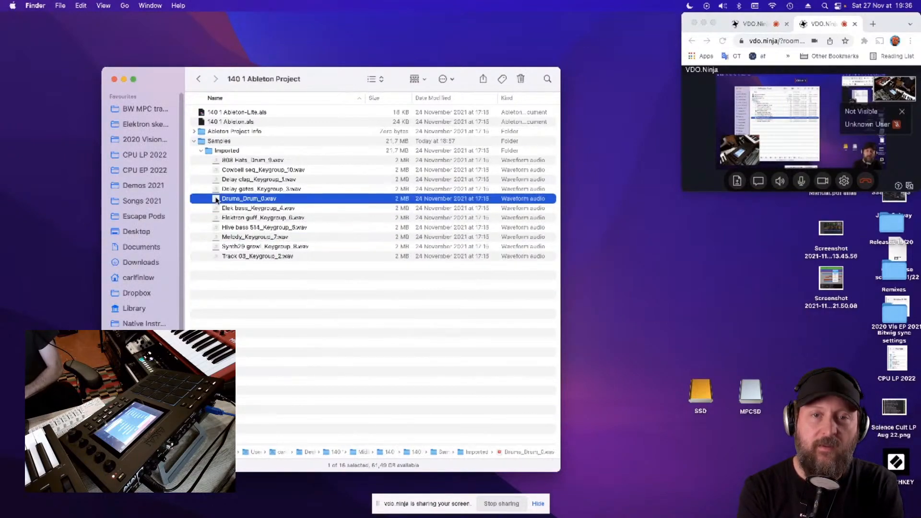
pyautogui.press('space')
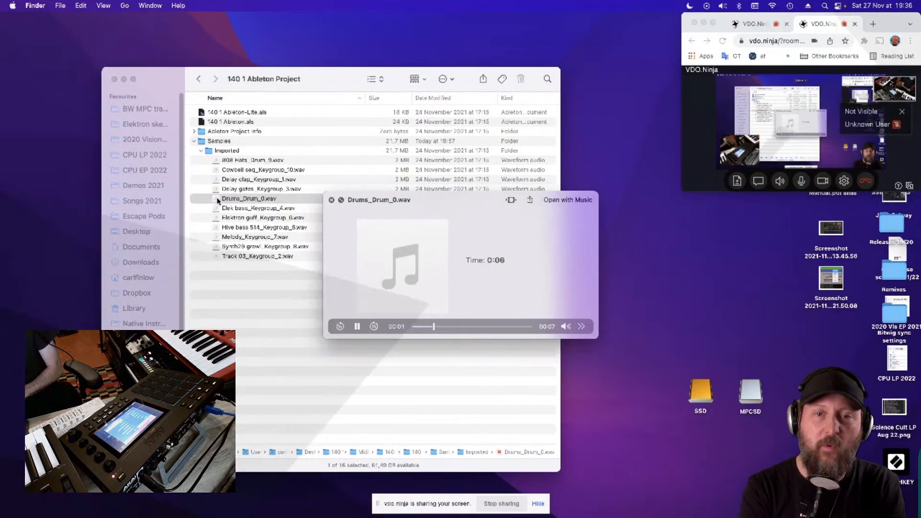
pyautogui.press('space')
pyautogui.moveTo(258, 506)
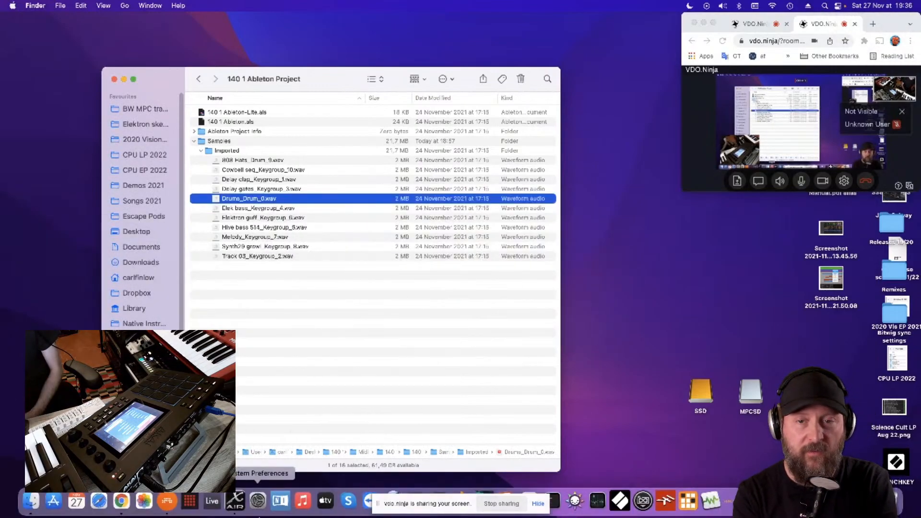
pyautogui.click(167, 501)
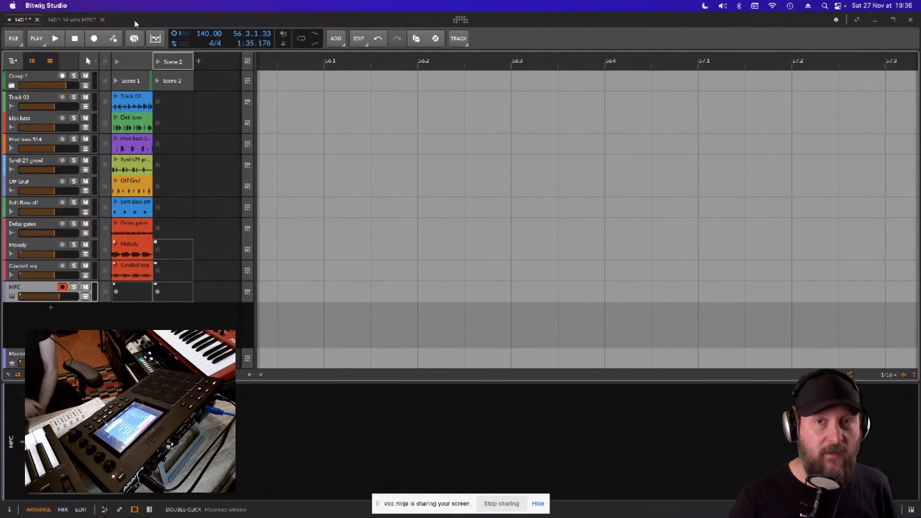
pyautogui.press('super+h')
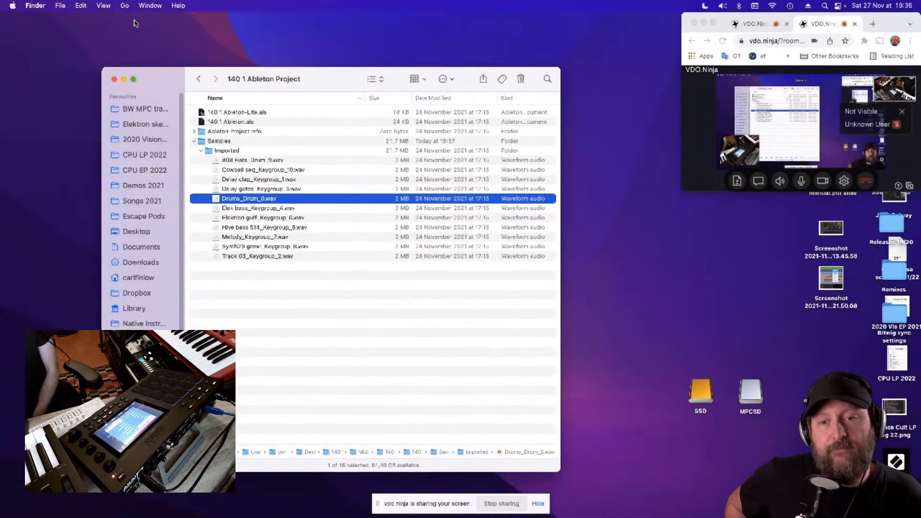
# - Select 140 1 Ableton.als, switch to Bitwig Studio and move its window aside so the Finder file list shows beside it
pyautogui.click(212, 122)
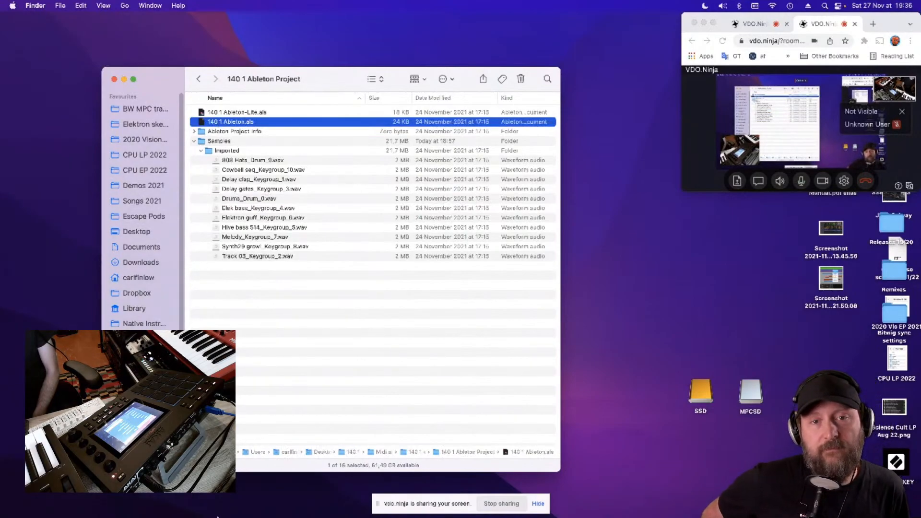
pyautogui.click(168, 501)
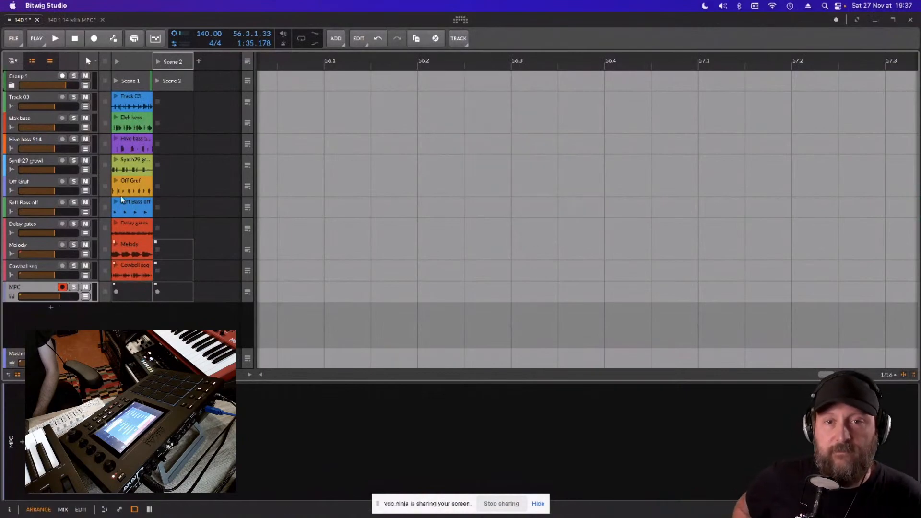
pyautogui.click(128, 60)
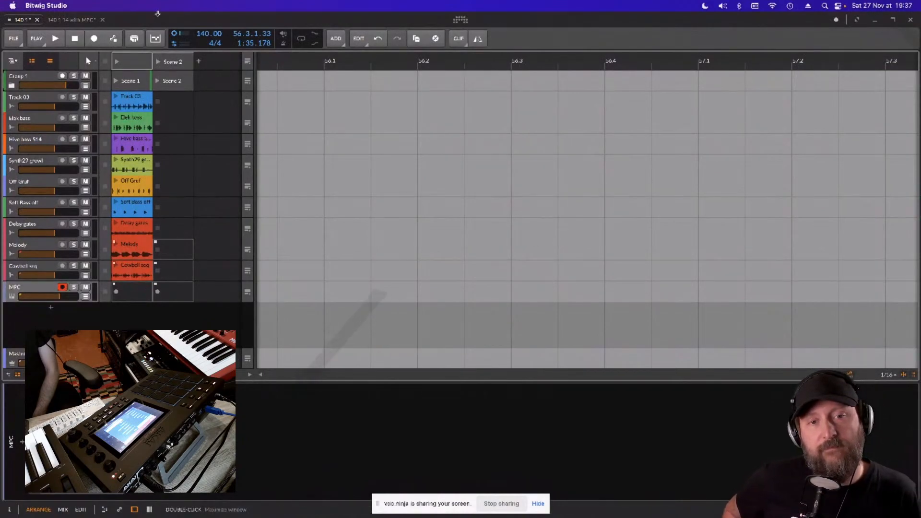
pyautogui.moveTo(157, 14); pyautogui.dragTo(556, 3)
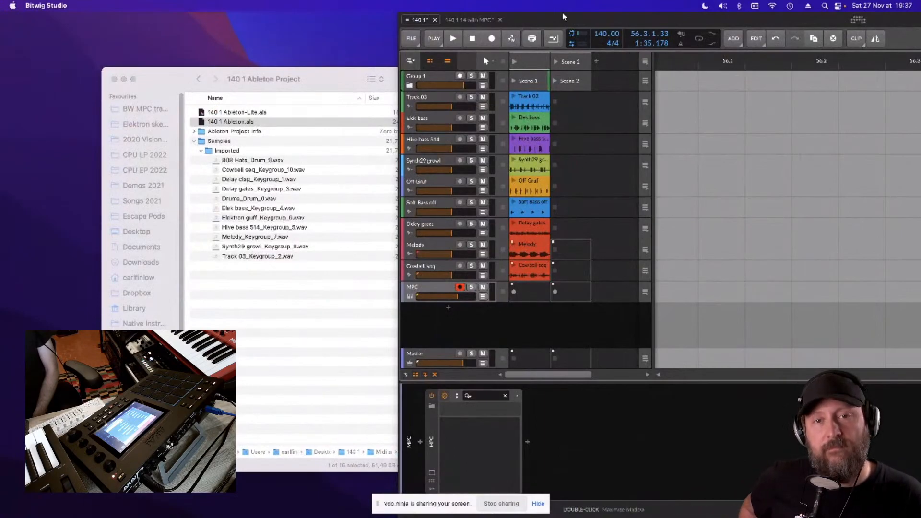
# - Restore the Bitwig window to full screen, then play the first scene while muting the MPC track
pyautogui.moveTo(563, 17); pyautogui.dragTo(167, 4)
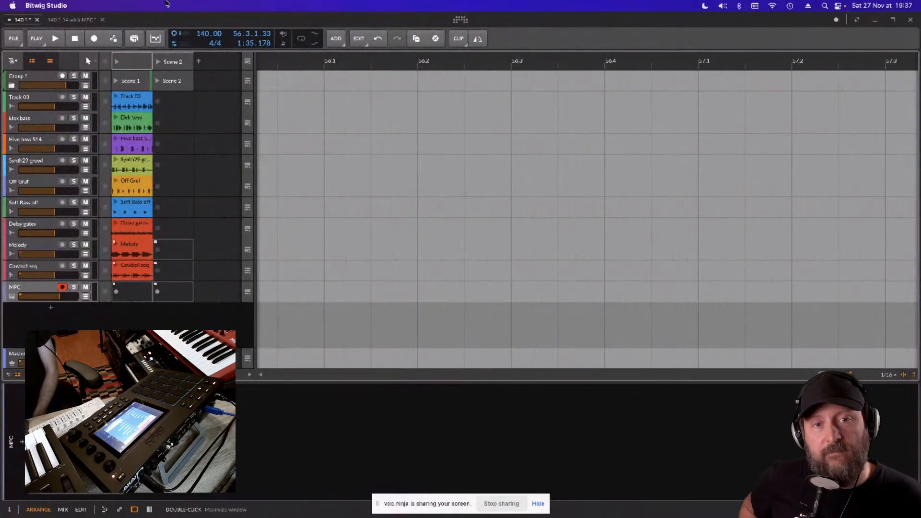
pyautogui.click(118, 64)
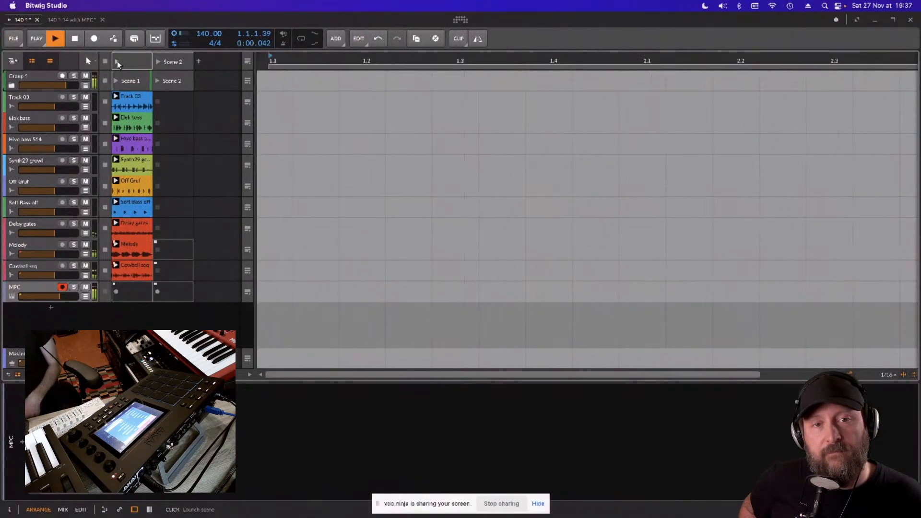
pyautogui.click(86, 287)
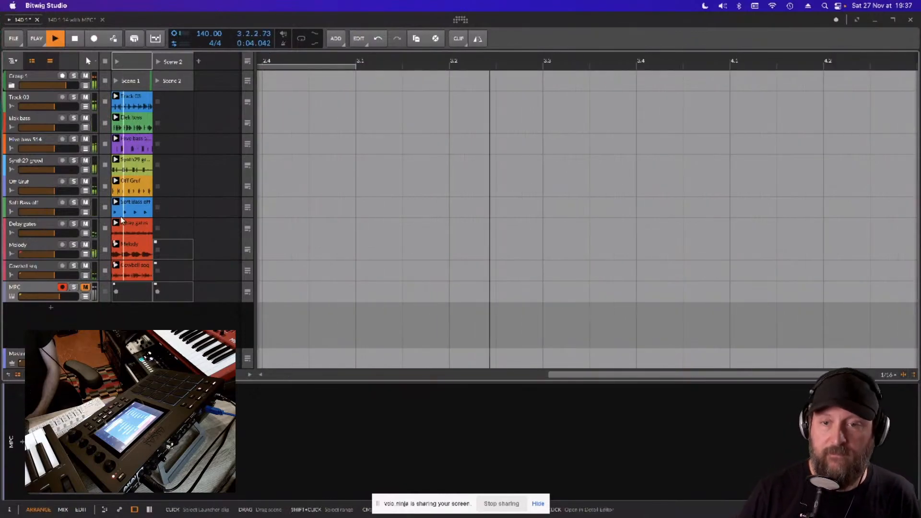
pyautogui.press('space')
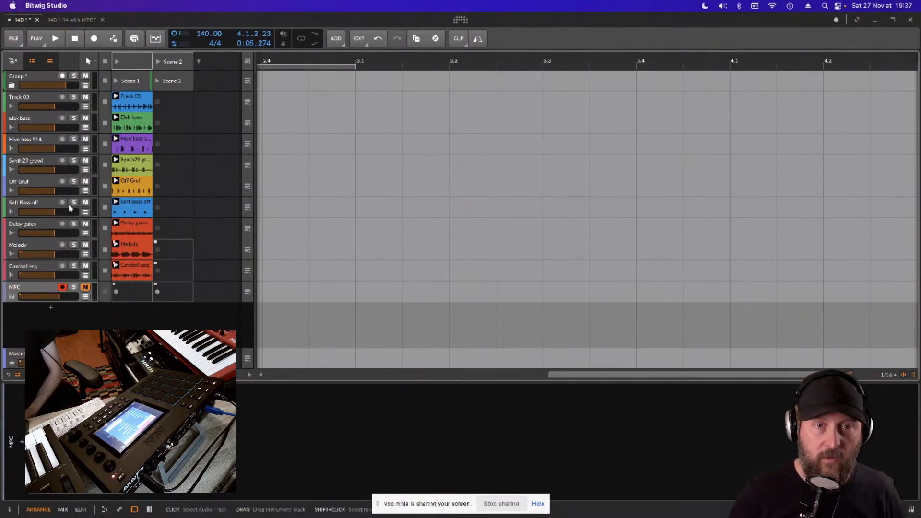
# - Audition the Melody and Delay gates tracks one after the other in solo, opening the Melody clip in the detail editor
pyautogui.click(74, 245)
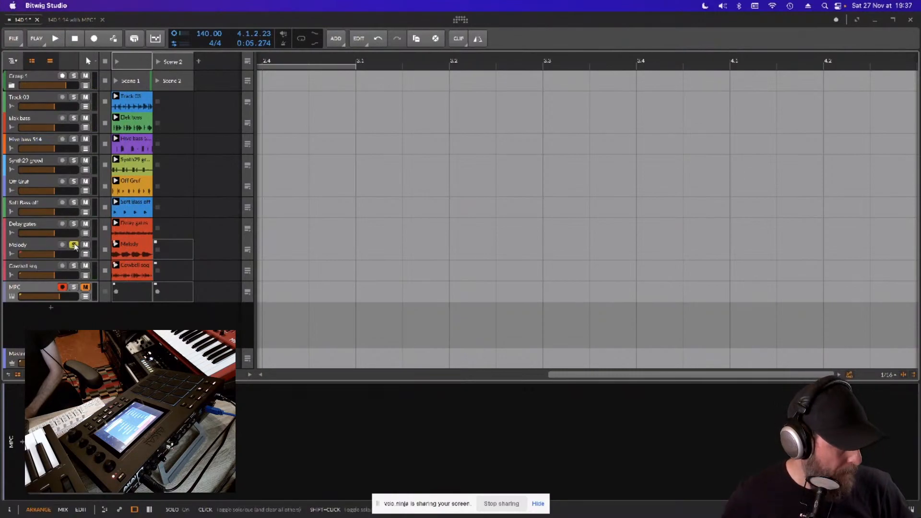
pyautogui.press('space')
pyautogui.click(137, 248)
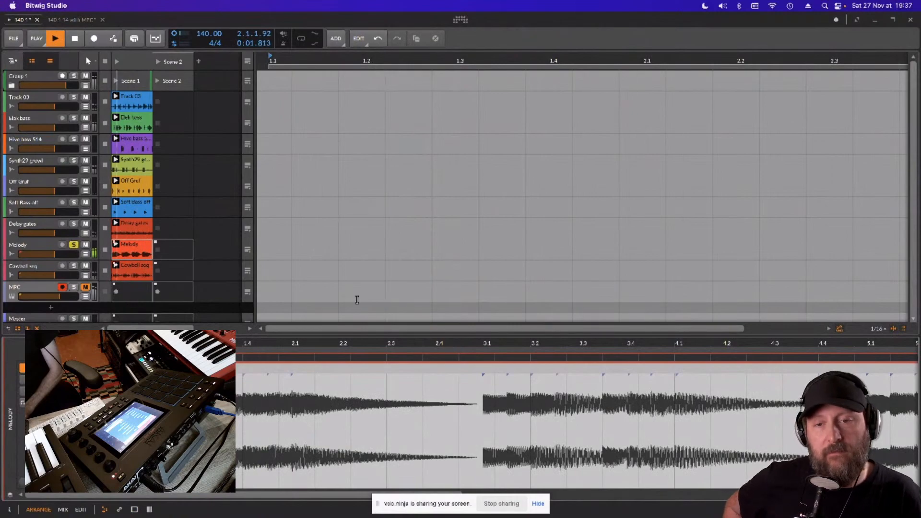
pyautogui.press('space')
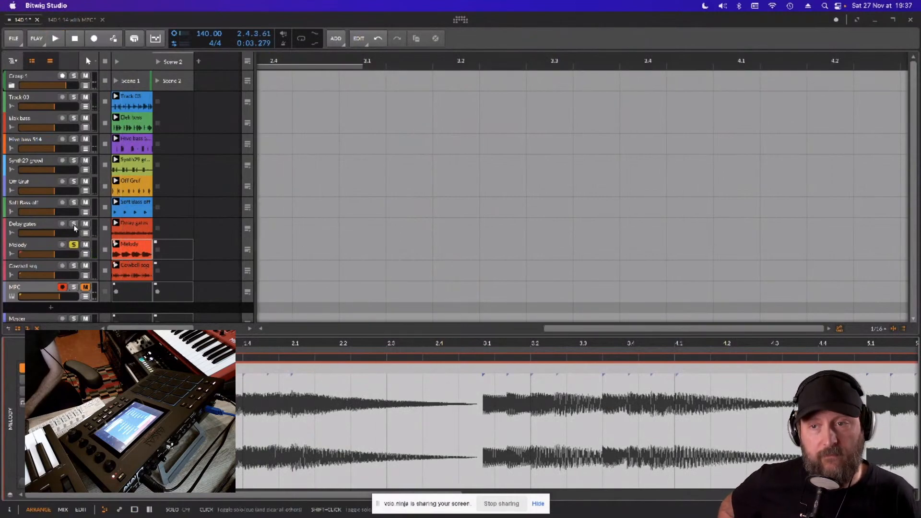
pyautogui.click(73, 224)
pyautogui.press('space')
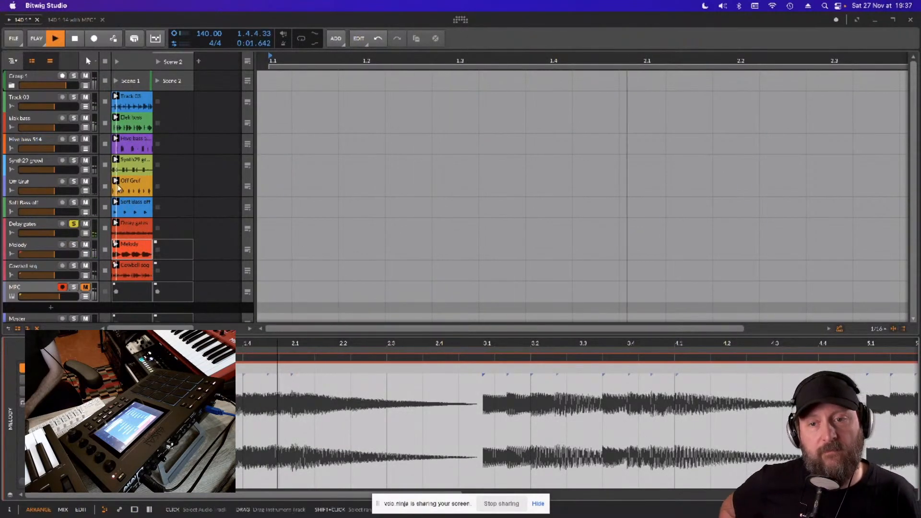
pyautogui.press('space')
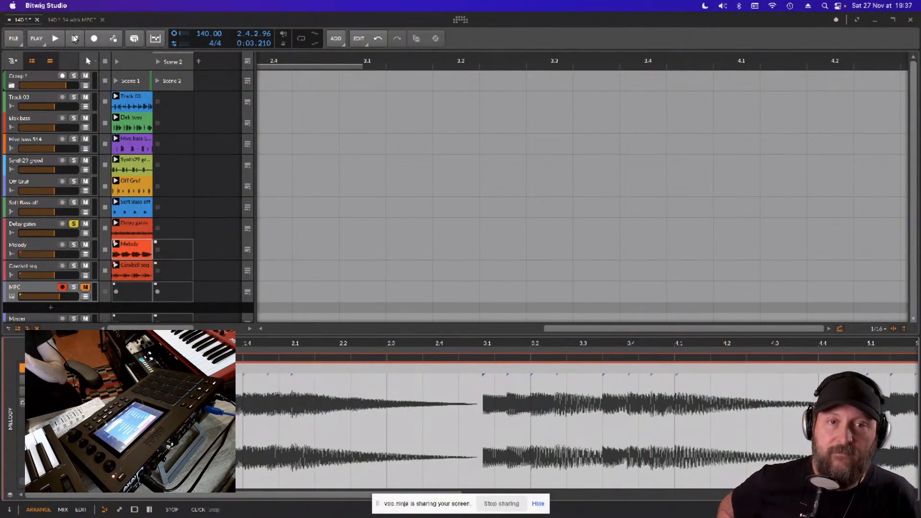
# - Switch to the 140 1 14 with MPC project and activate its audio engine
pyautogui.click(71, 21)
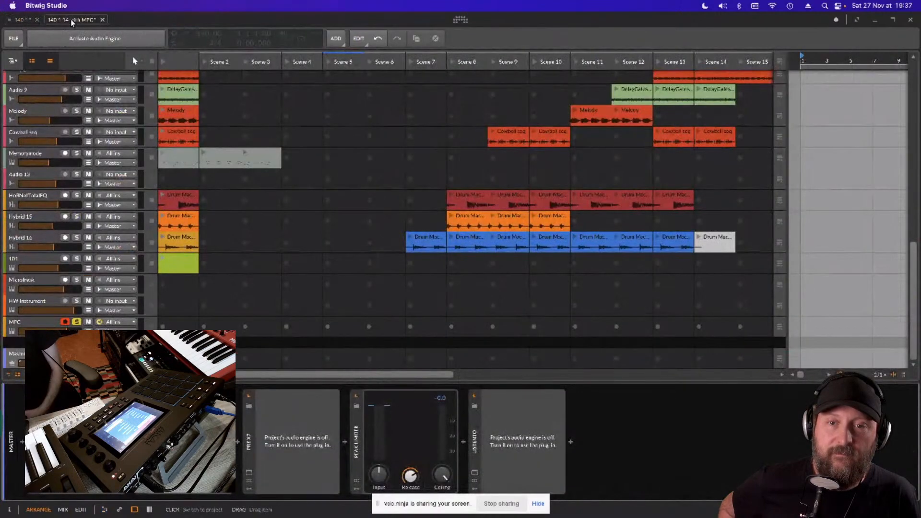
pyautogui.click(80, 40)
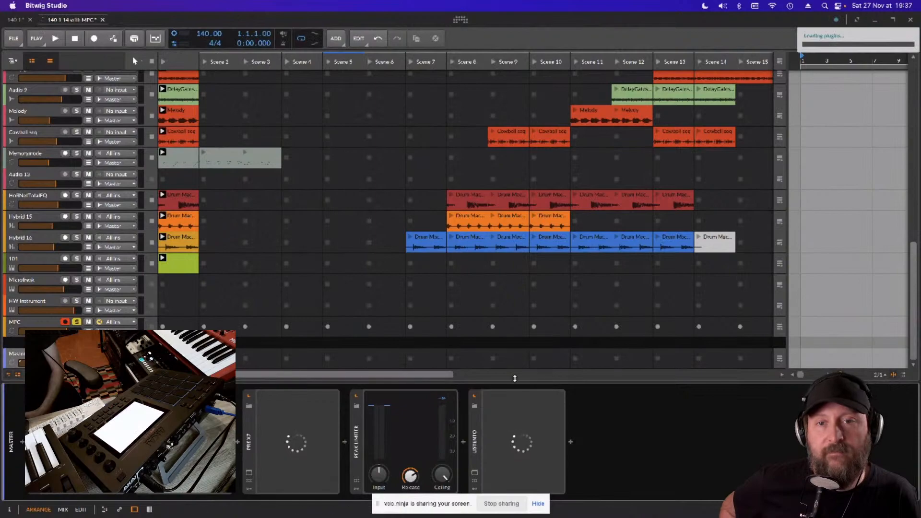
# - Log in to the Listento transmitter plug-in on the Master track and close its window
pyautogui.click(474, 475)
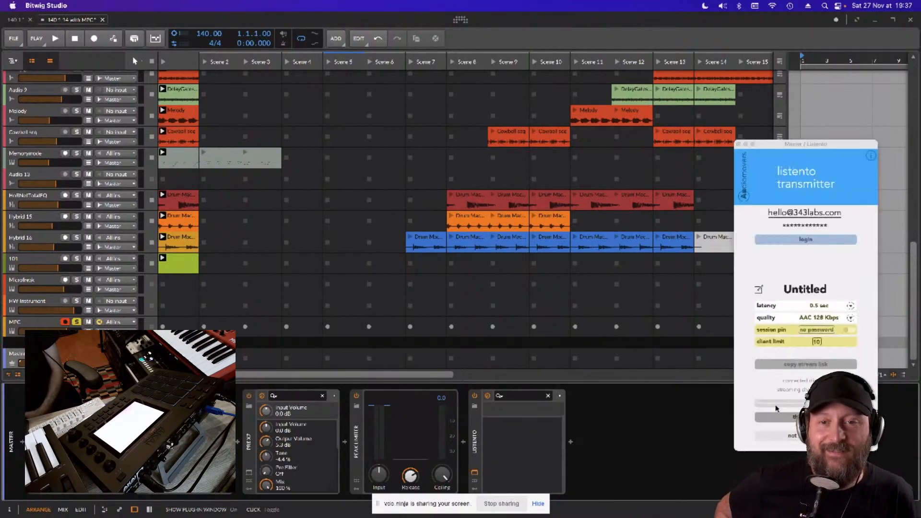
pyautogui.click(805, 239)
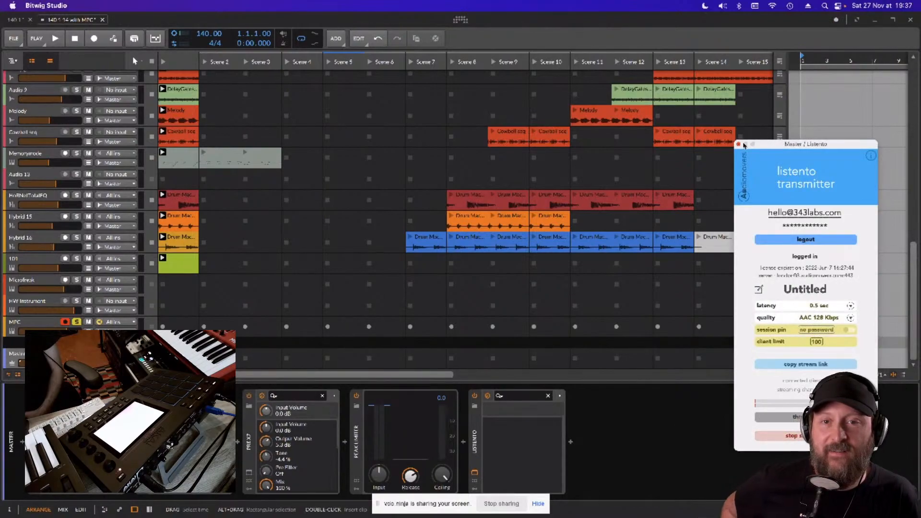
pyautogui.click(739, 144)
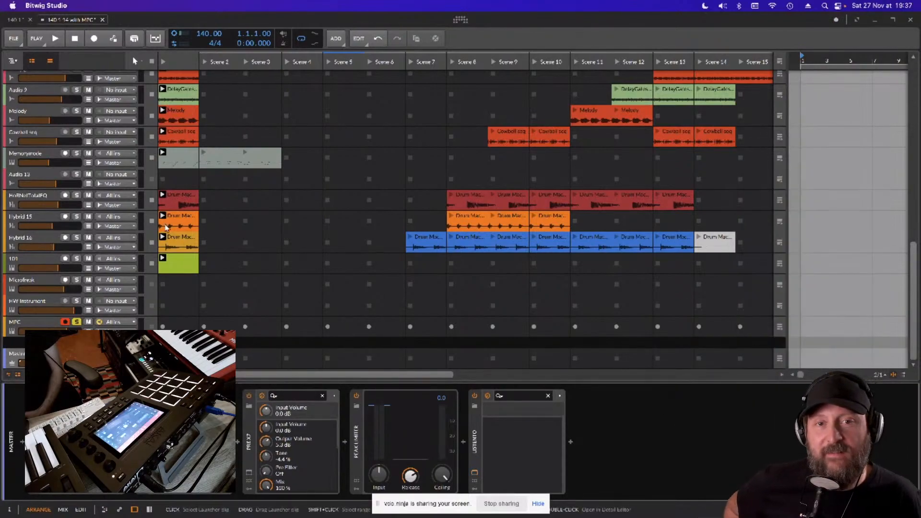
# - Collapse the device panel so the clip launcher has room for more tracks
pyautogui.scroll(10, 166, 228)
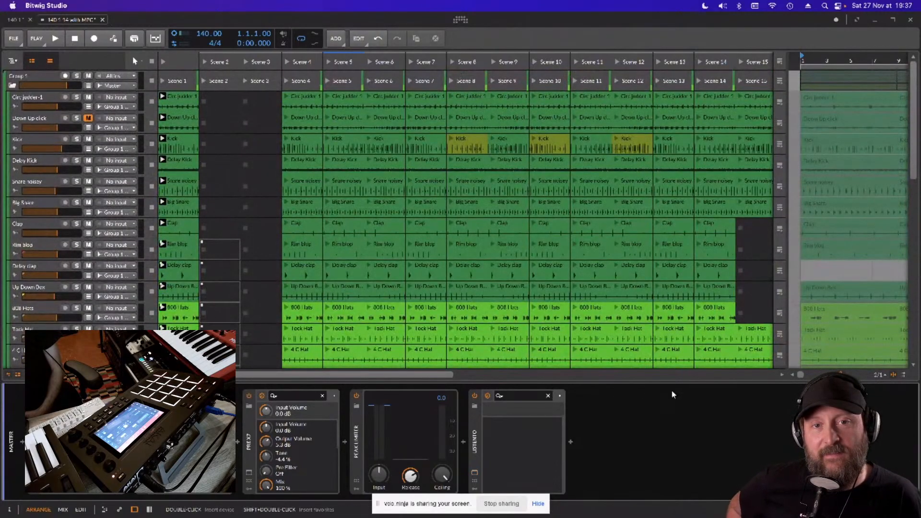
pyautogui.moveTo(667, 382); pyautogui.dragTo(652, 515)
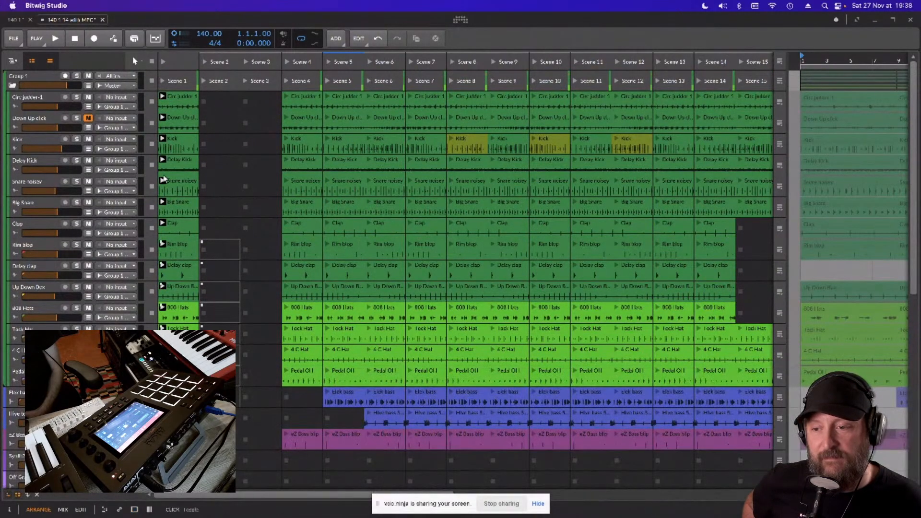
# - Audition the Melody, Audio 9 and Soft Bass off tracks one after the other in solo
pyautogui.scroll(-10, 177, 154)
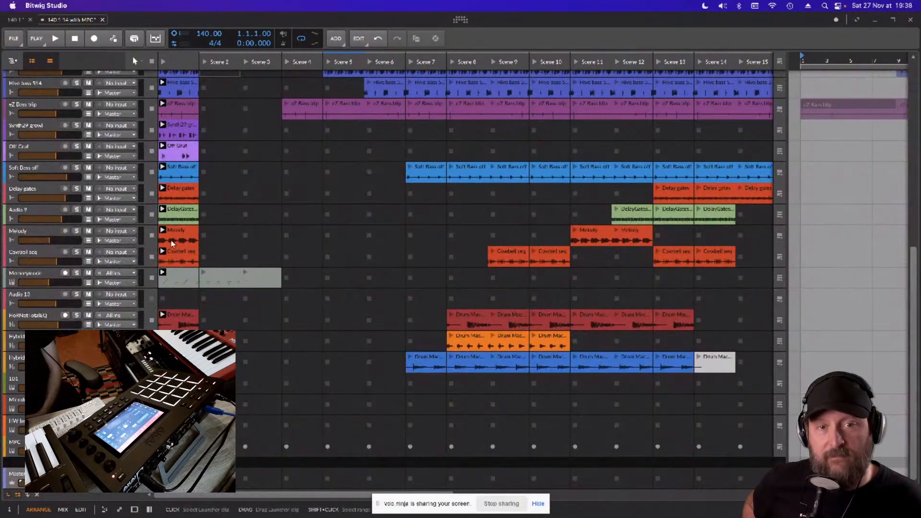
pyautogui.click(76, 231)
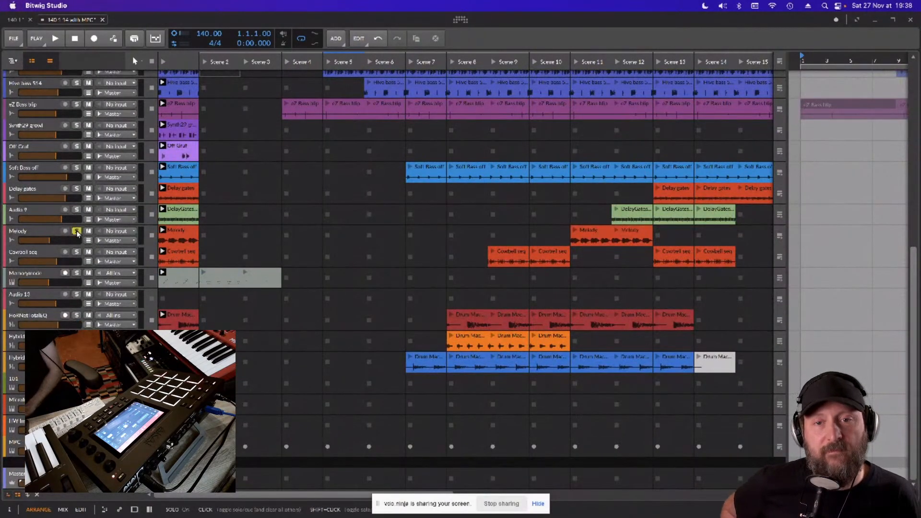
pyautogui.press('space')
pyautogui.press('space')
pyautogui.click(77, 210)
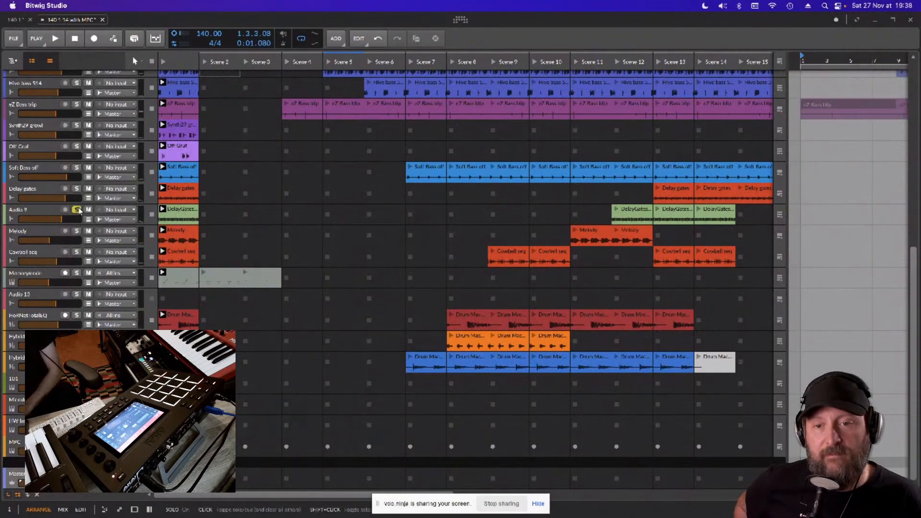
pyautogui.press('space')
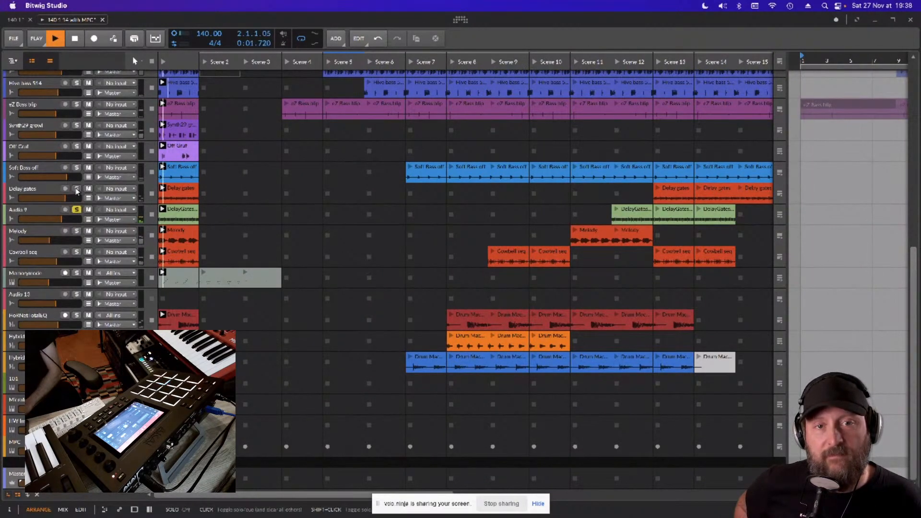
pyautogui.click(76, 167)
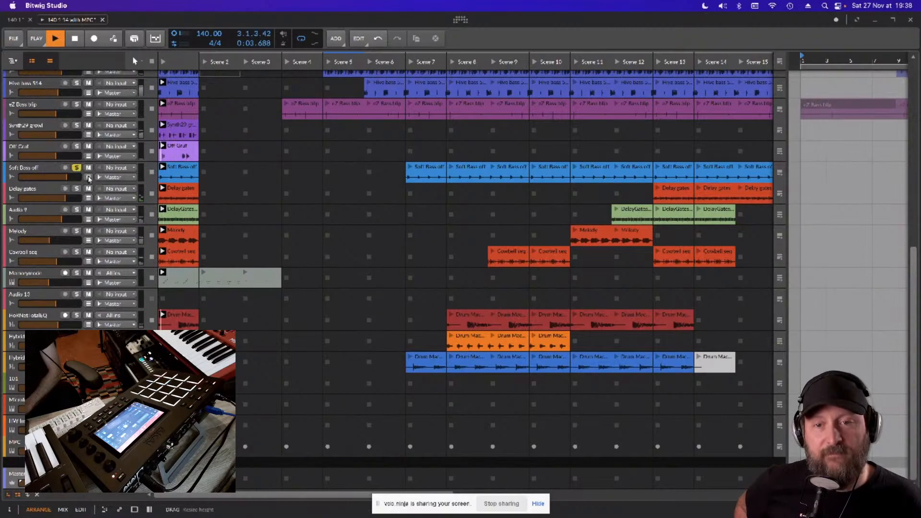
pyautogui.press('space')
# - Widen the Scene 1 column of the clip launcher so its clip waveforms show in more detail
pyautogui.scroll(10, 192, 269)
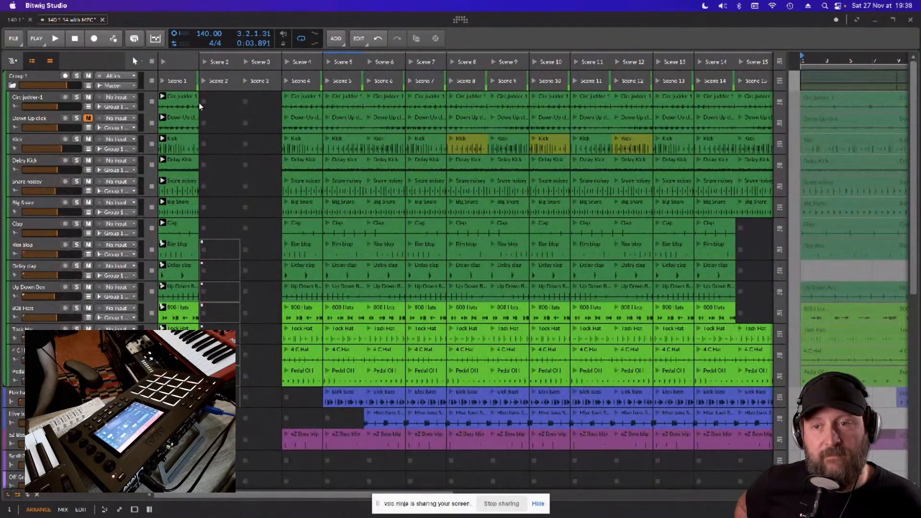
pyautogui.moveTo(221, 60); pyautogui.dragTo(433, 80)
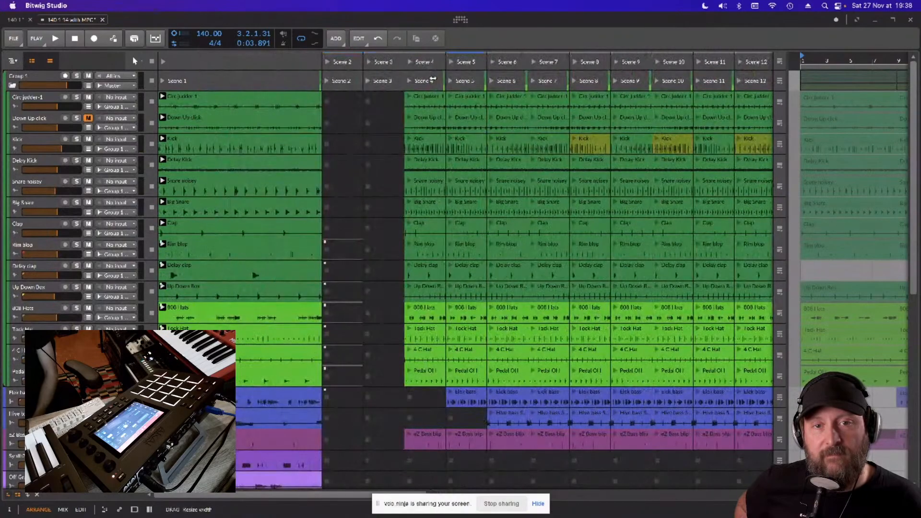
pyautogui.moveTo(314, 74); pyautogui.dragTo(282, 73)
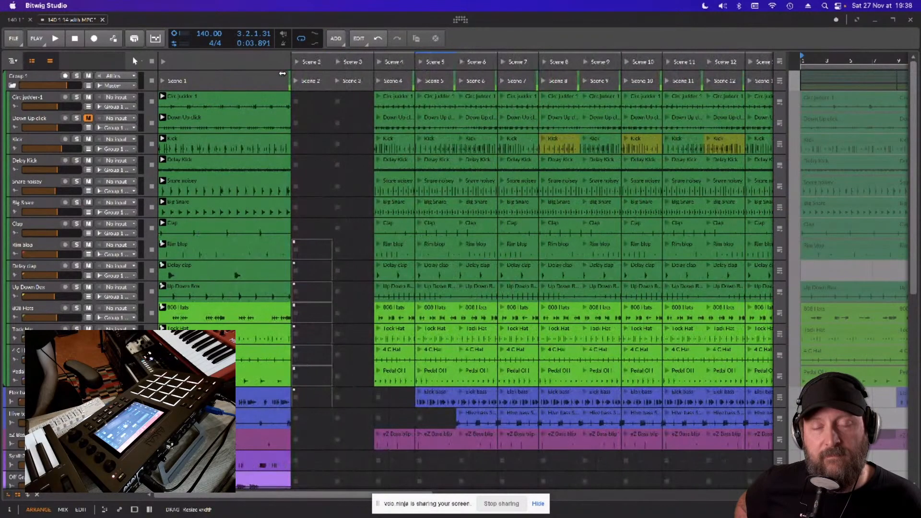
# - Look through the project's tracks and Scene 1 clips, from the drum group down to the MPC track
pyautogui.scroll(-10, 43, 271)
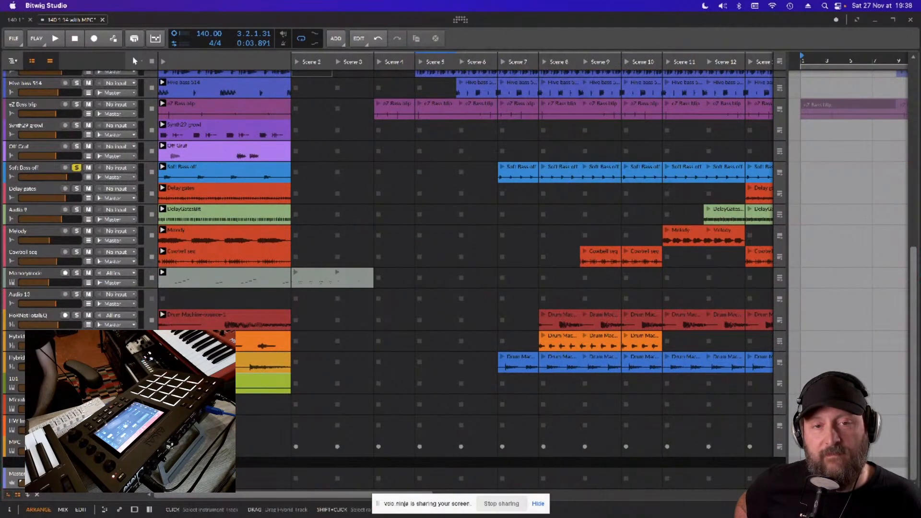
pyautogui.scroll(10, 54, 324)
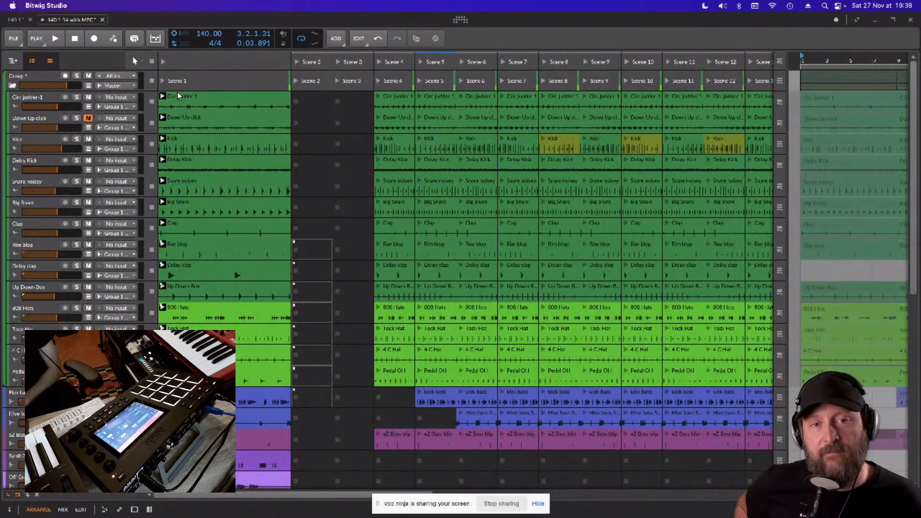
pyautogui.scroll(-10, 142, 264)
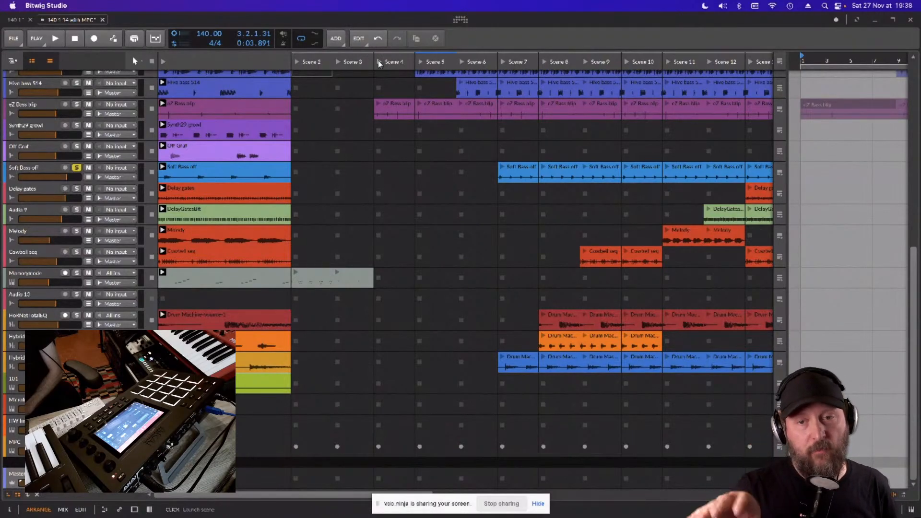
pyautogui.scroll(10, 399, 181)
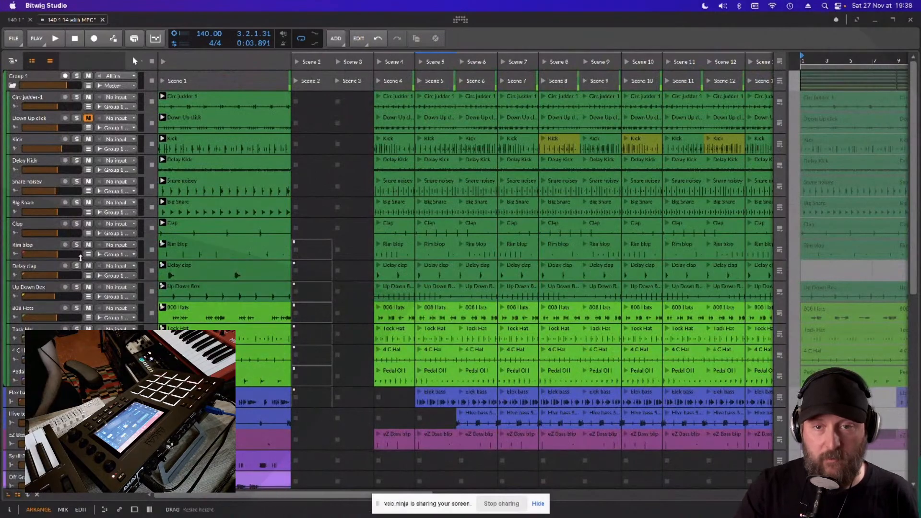
pyautogui.scroll(-10, 80, 258)
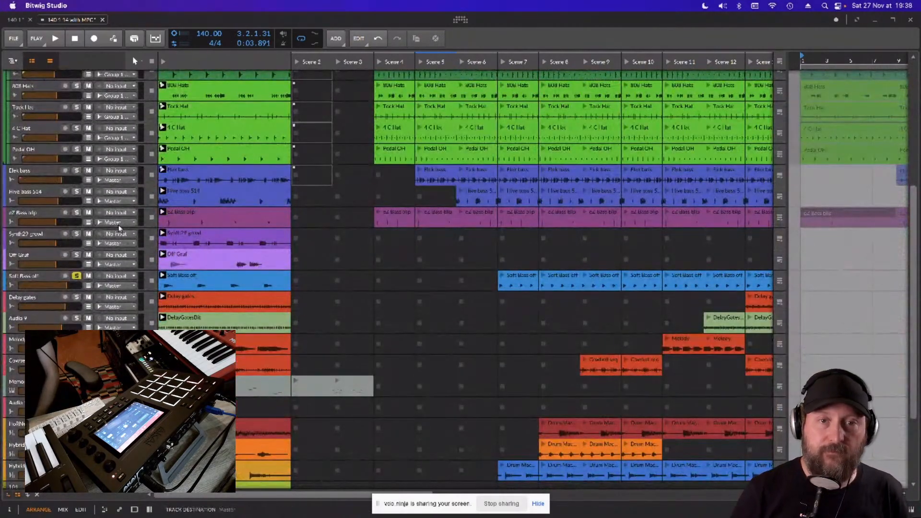
pyautogui.scroll(-3, 113, 225)
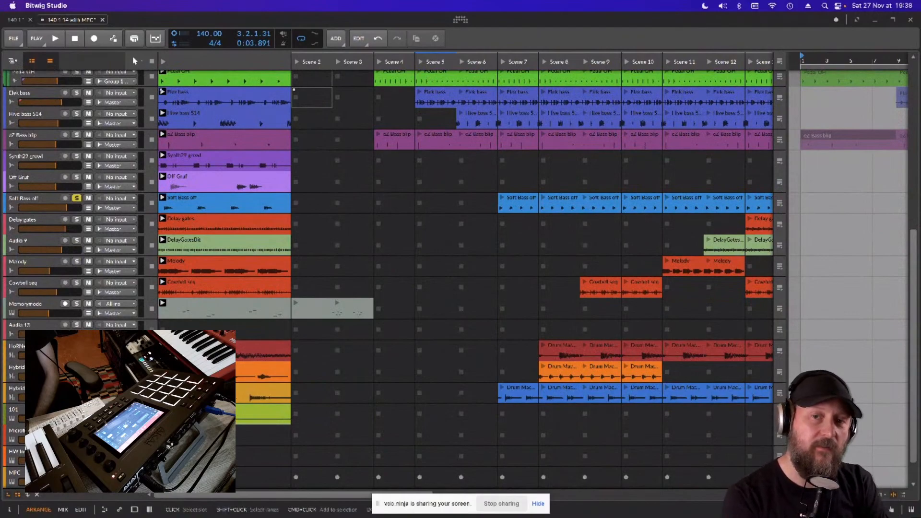
pyautogui.scroll(-1, 79, 326)
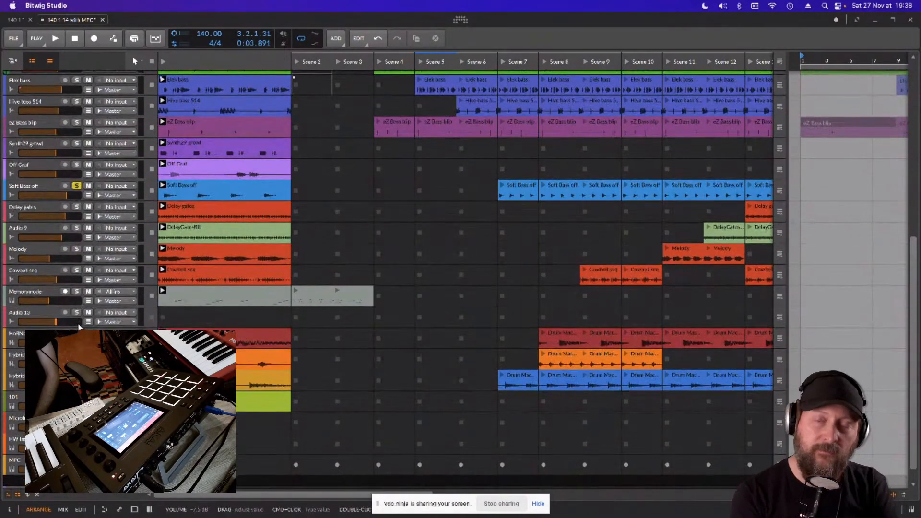
pyautogui.scroll(6, 80, 326)
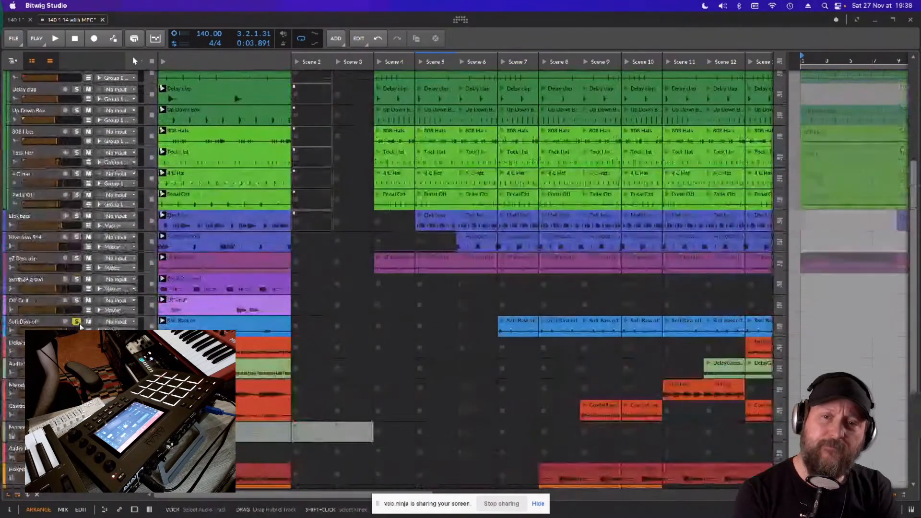
# - Select the Elek bass track, then the Memorymode track, and show the Memorymode device chain
pyautogui.click(41, 227)
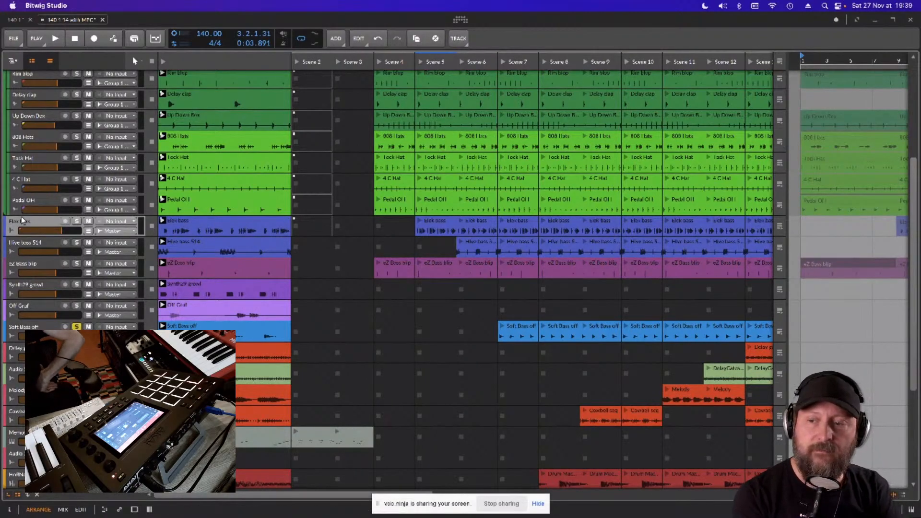
pyautogui.scroll(-4, 38, 223)
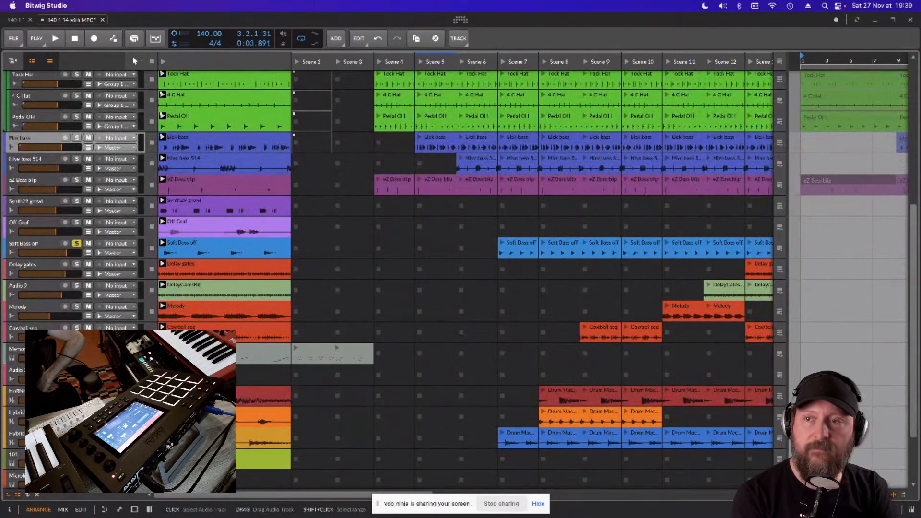
pyautogui.click(29, 350)
pyautogui.press('d')
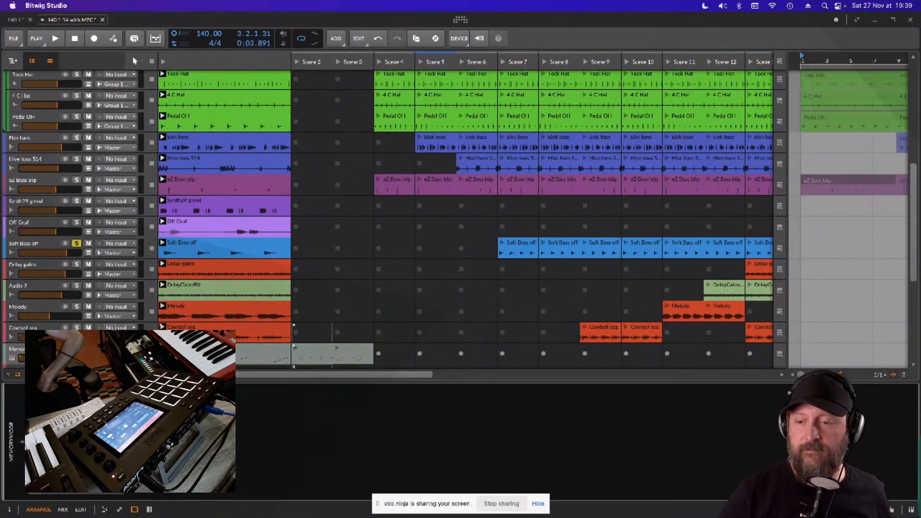
# - Replace the Memorymode instrument on the track with Knif Audio Knifonium and position its plugin window clear of the track list
pyautogui.press('Delete')
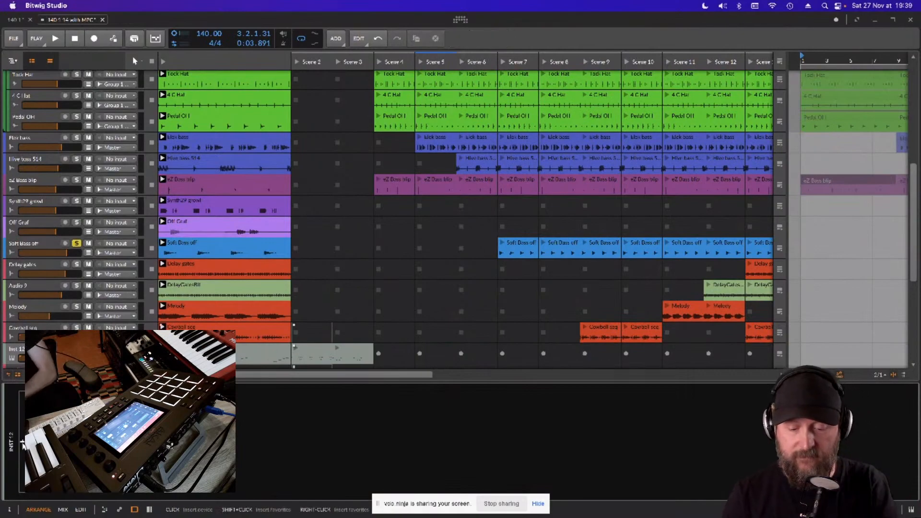
pyautogui.click(22, 442)
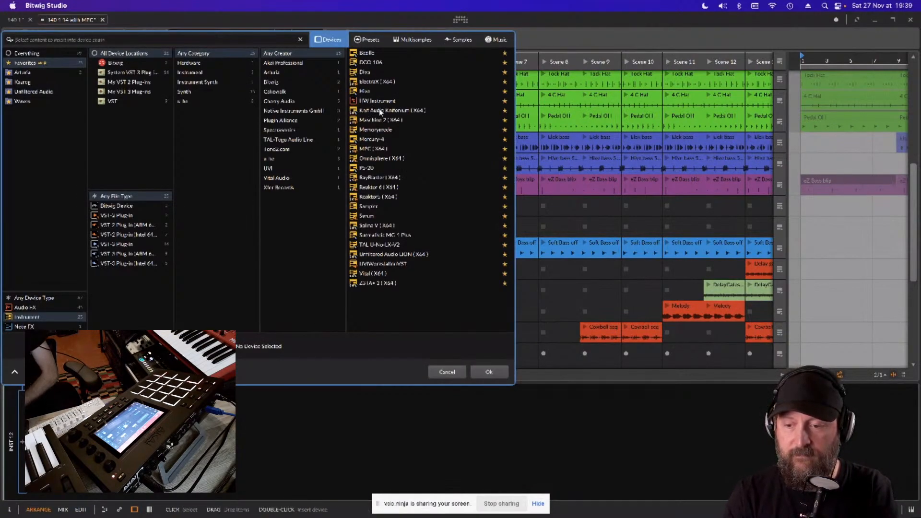
pyautogui.doubleClick(380, 111)
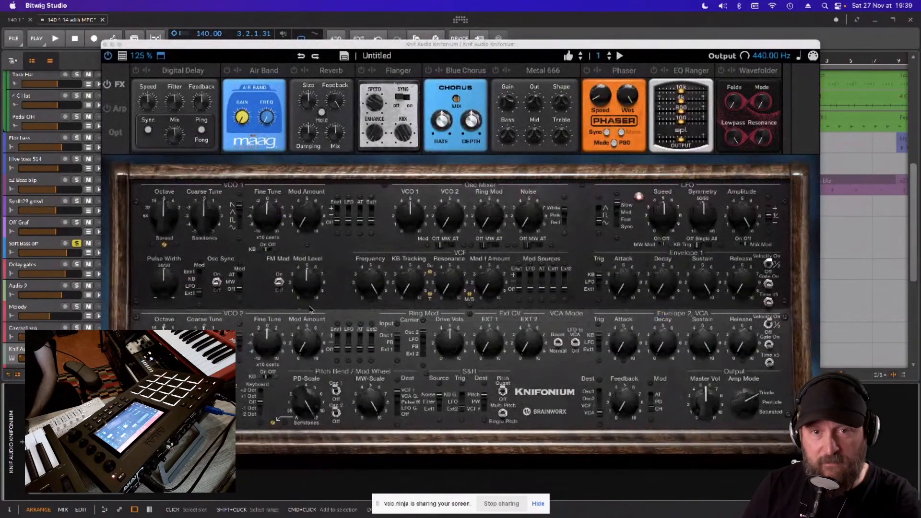
pyautogui.moveTo(396, 46); pyautogui.dragTo(399, 53)
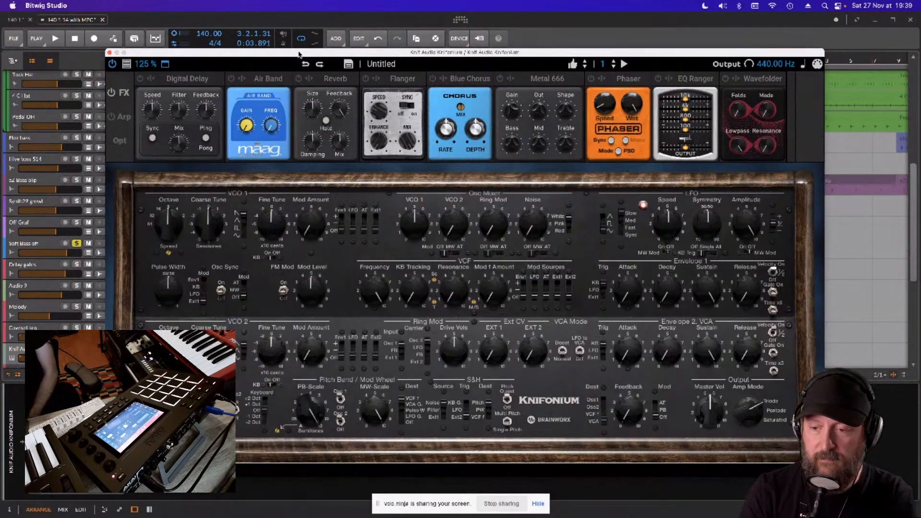
pyautogui.moveTo(299, 54); pyautogui.dragTo(441, 60)
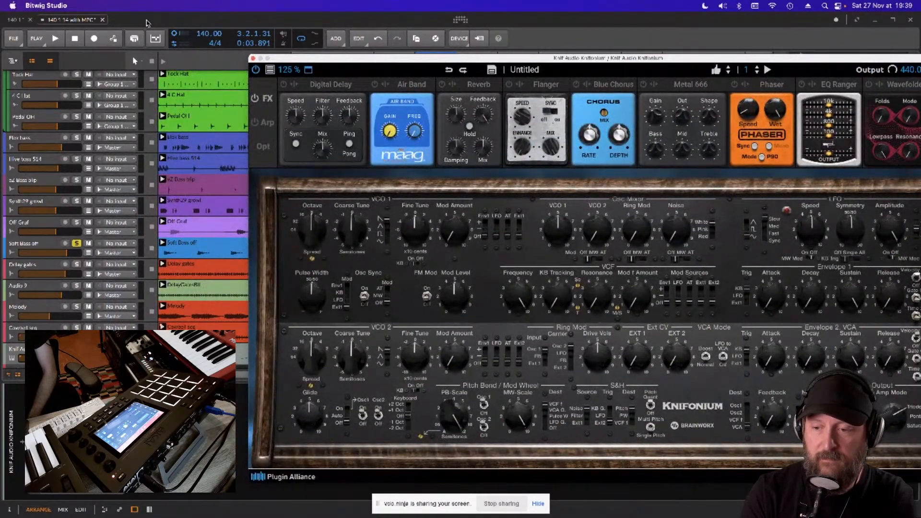
pyautogui.click(146, 21)
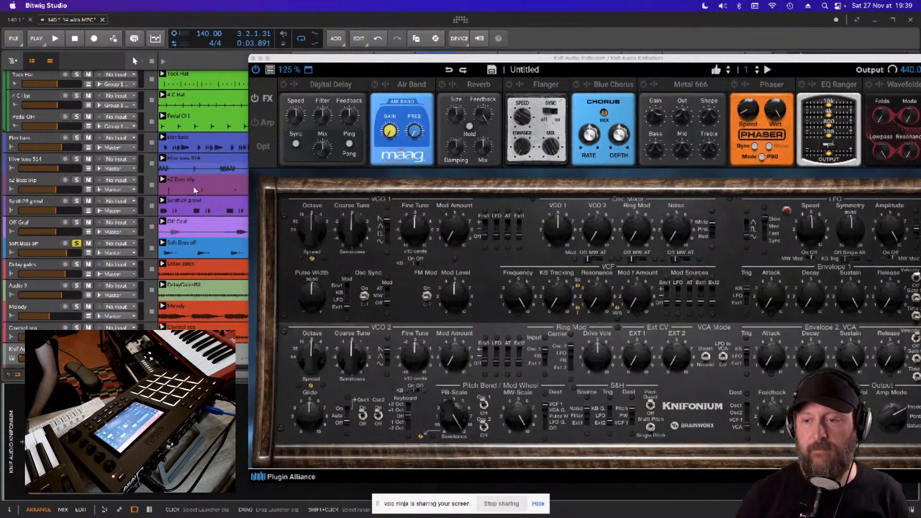
pyautogui.moveTo(336, 62); pyautogui.dragTo(246, 60)
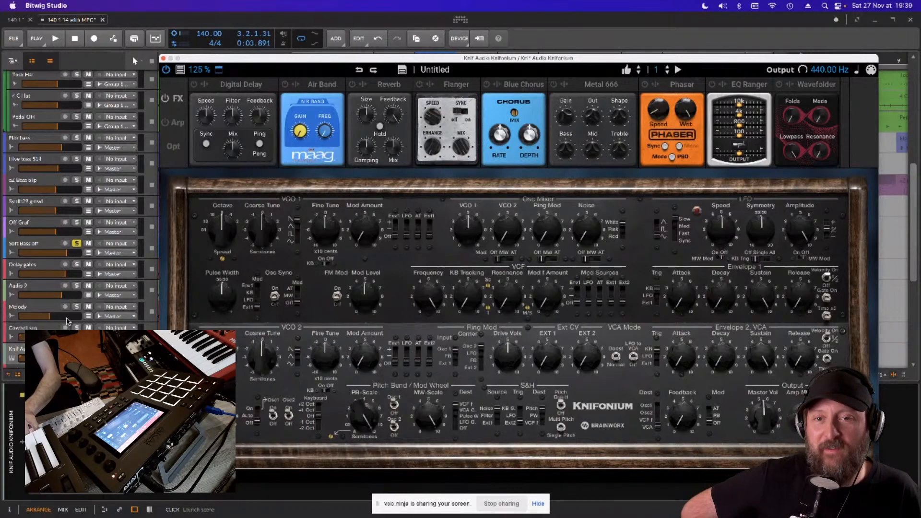
# - Select the Knifonium track and turn off solo on the Soft Bass off track
pyautogui.click(46, 349)
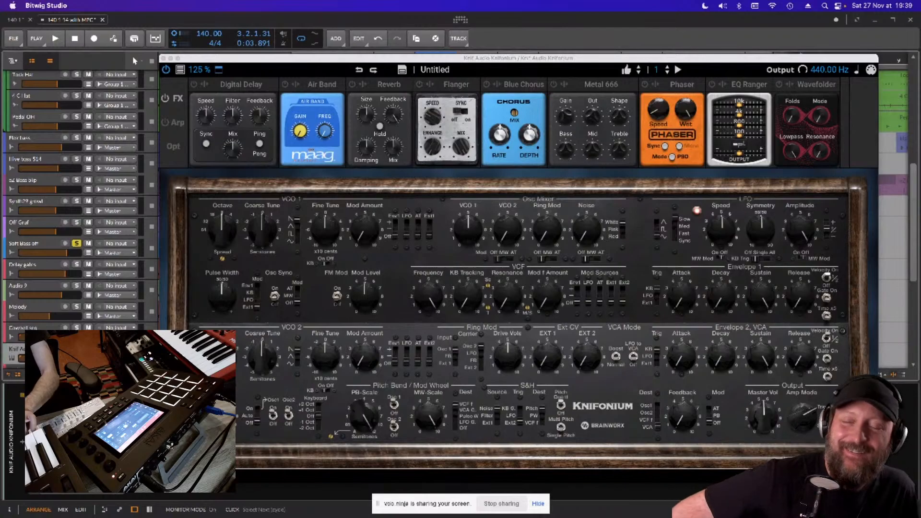
pyautogui.click(74, 245)
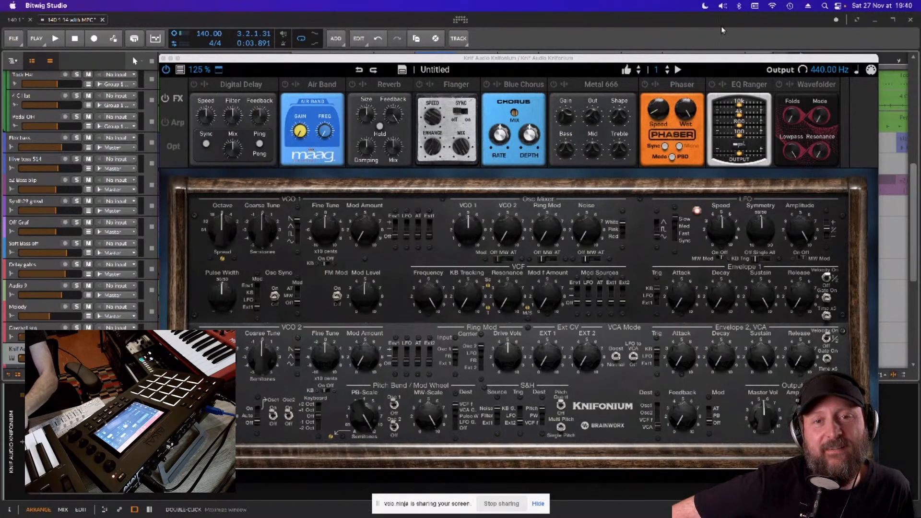
# - Step through the Knifonium presets from 2600 Phazer Fight to Abyssmal, looking at the synth's Opt page along the way
pyautogui.click(639, 74)
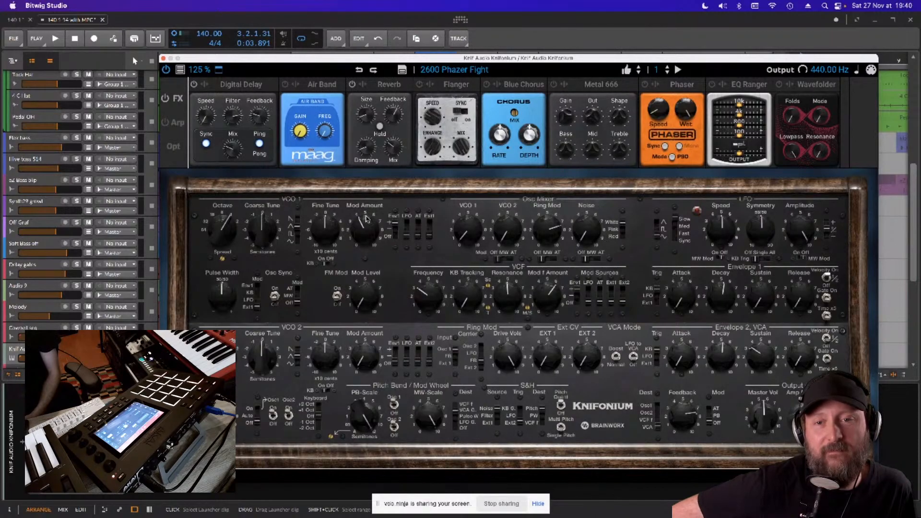
pyautogui.click(173, 146)
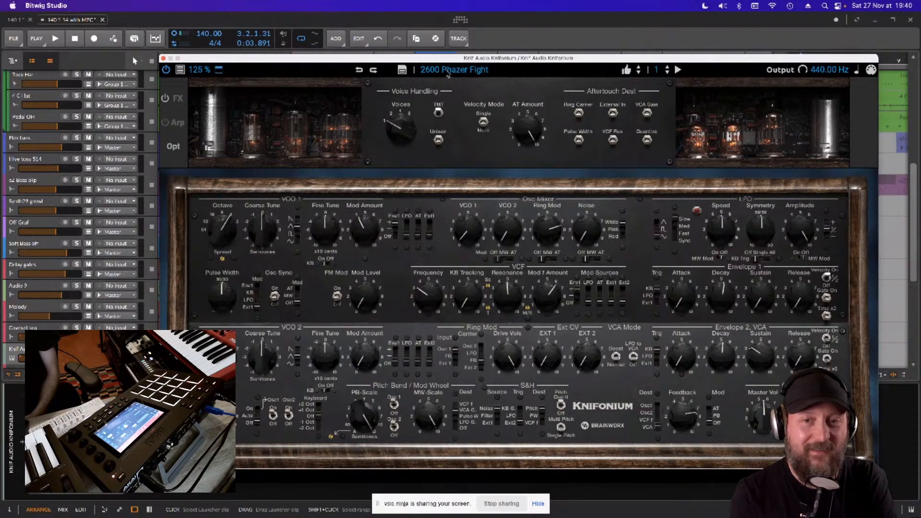
pyautogui.click(639, 72)
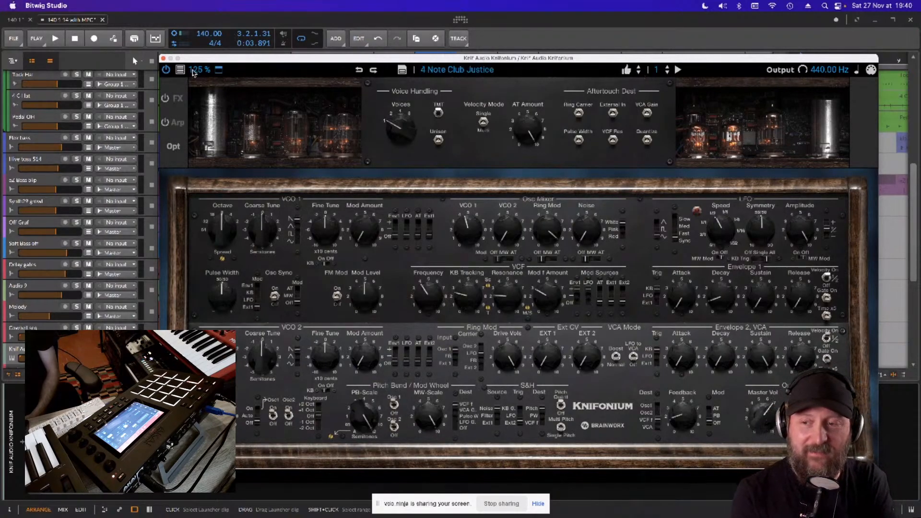
pyautogui.click(175, 98)
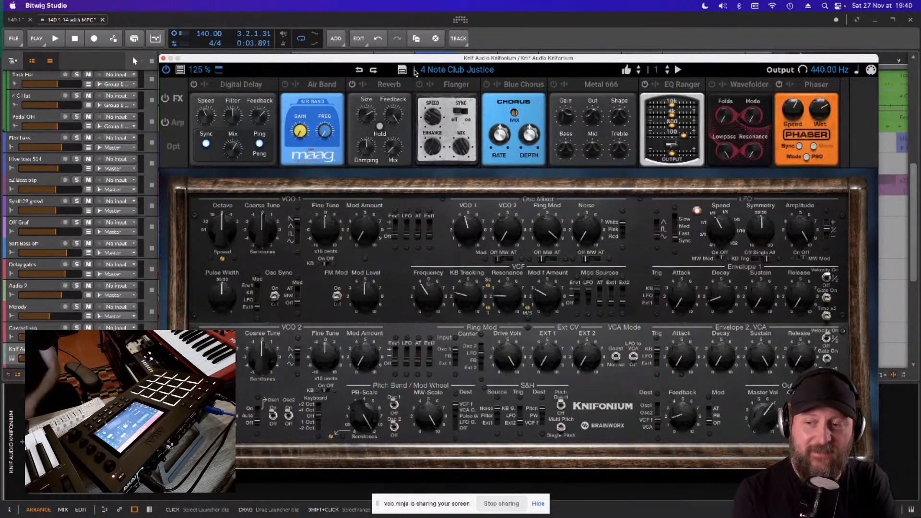
pyautogui.click(639, 73)
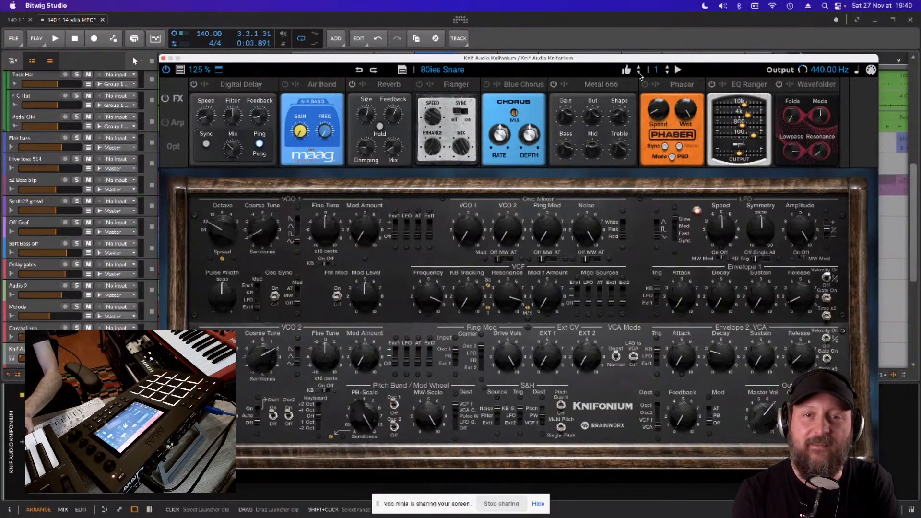
pyautogui.click(639, 73)
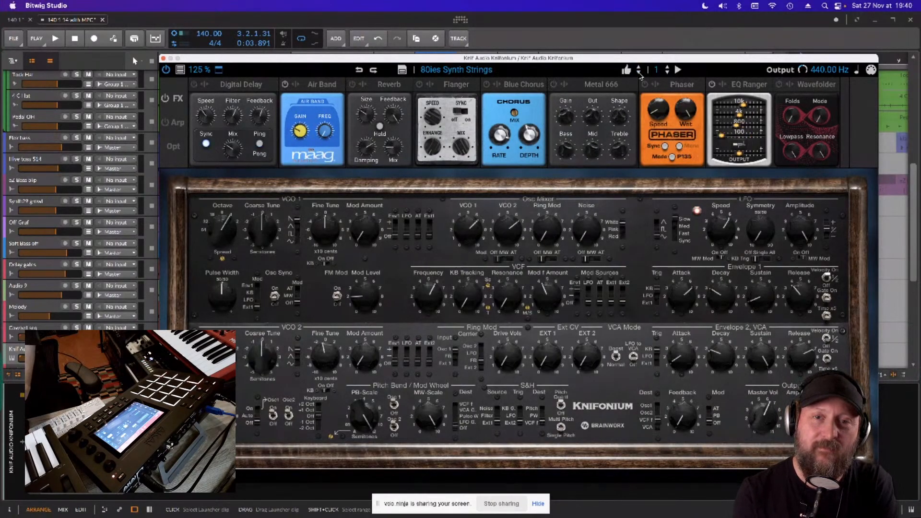
pyautogui.click(639, 73)
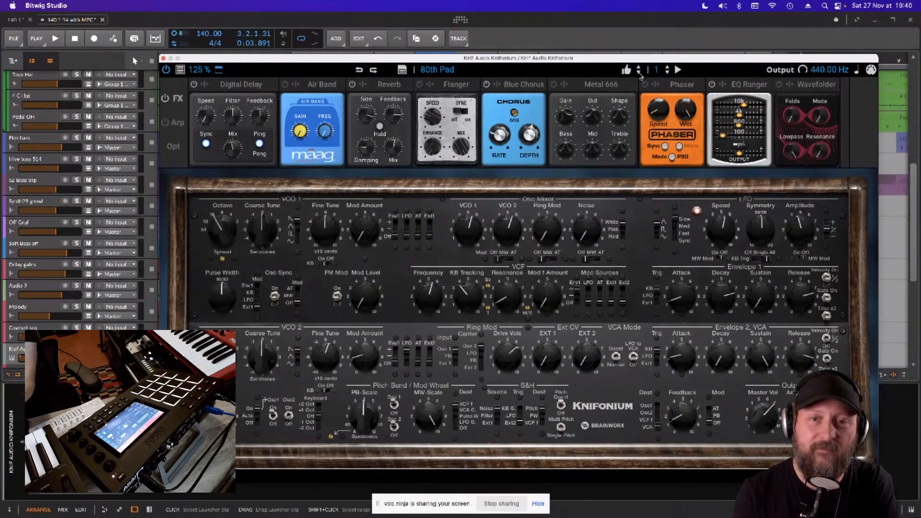
pyautogui.click(639, 73)
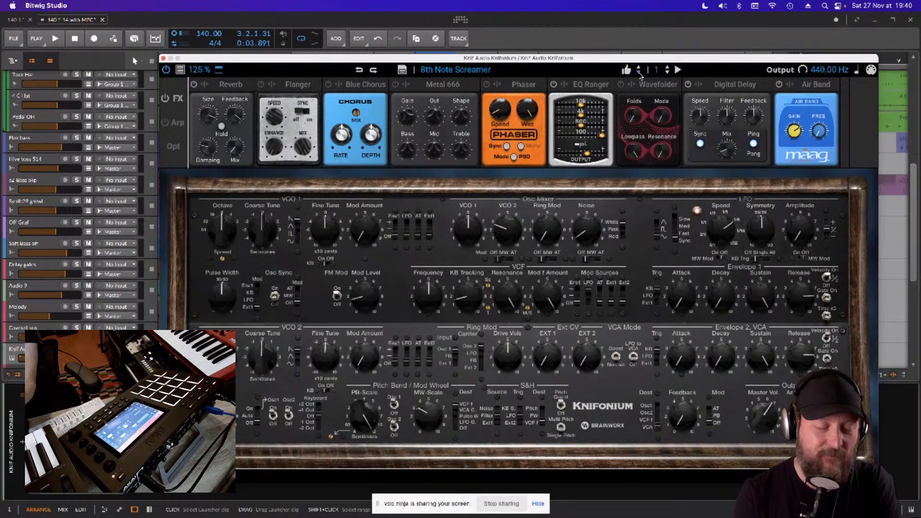
pyautogui.click(639, 73)
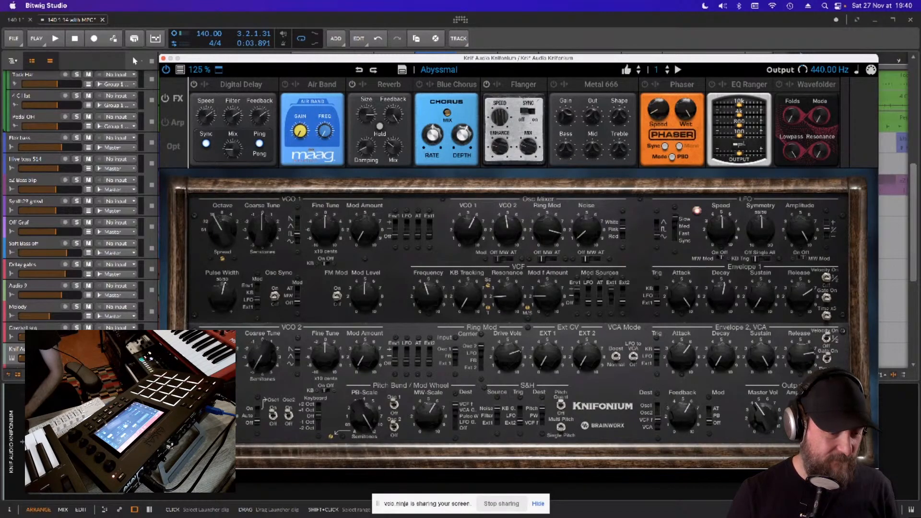
# - Close and remove the Knifonium from the track, and collapse the device area to give the clip launcher full height
pyautogui.click(164, 58)
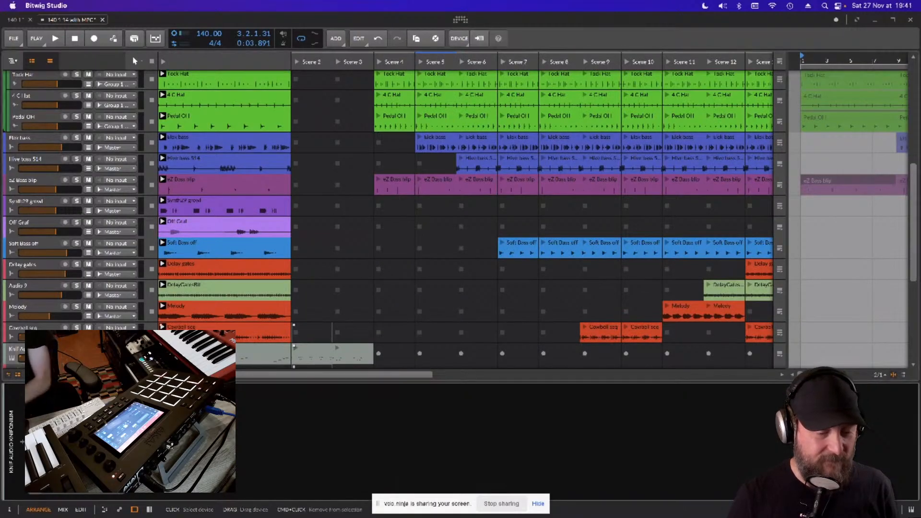
pyautogui.press('Delete')
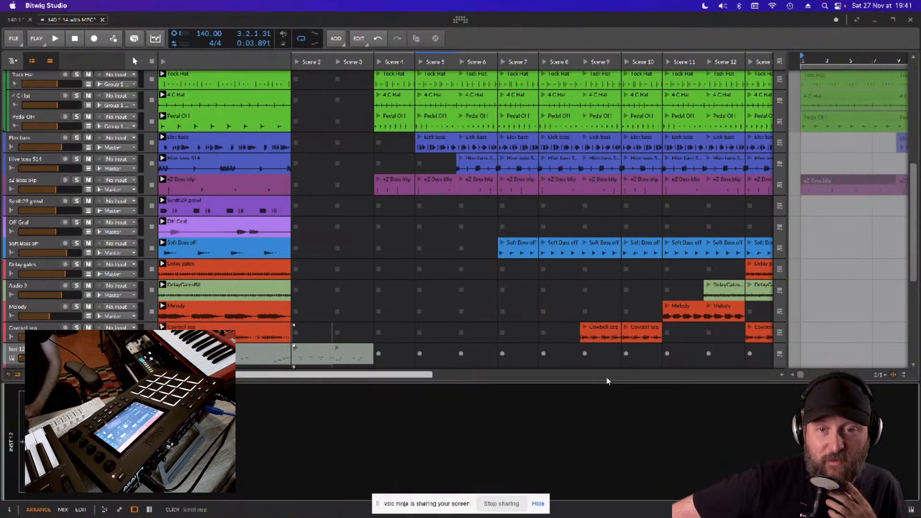
pyautogui.moveTo(609, 379); pyautogui.dragTo(606, 515)
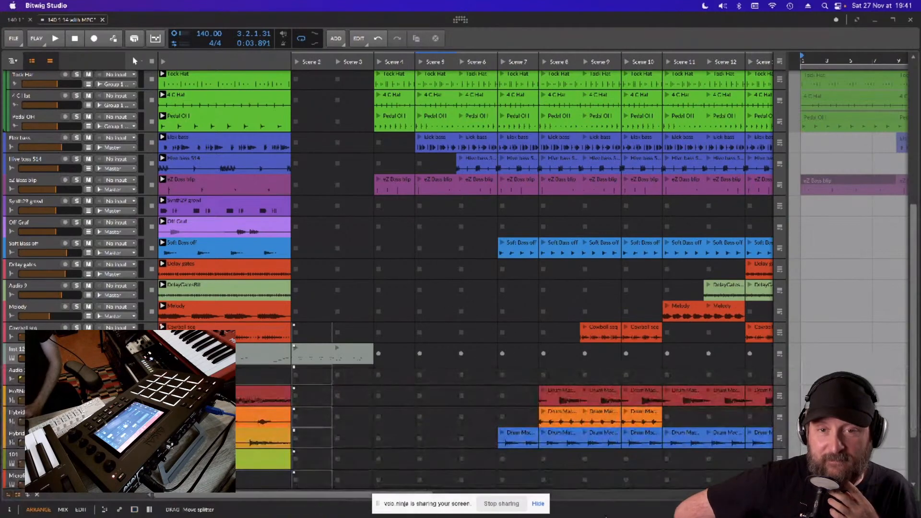
# - Play Scene 4 briefly while looking over the lower tracks, and stop playback
pyautogui.click(379, 62)
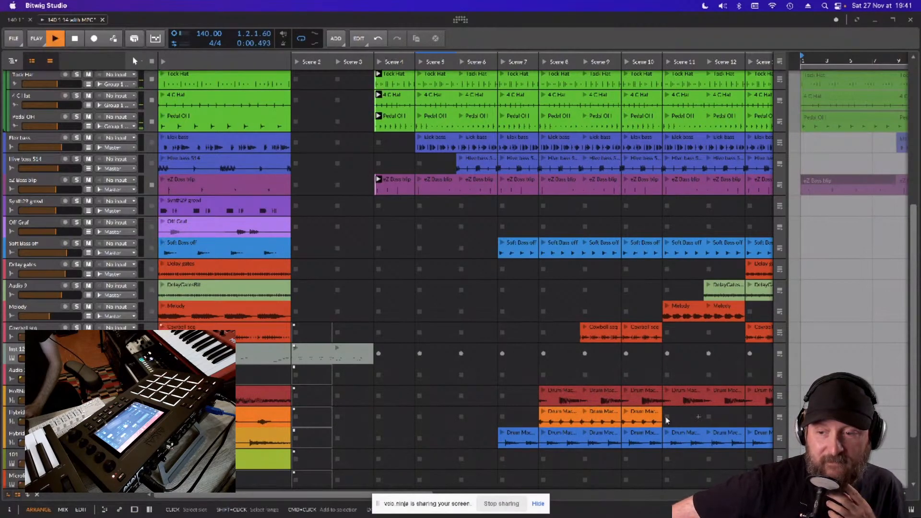
pyautogui.scroll(-4, 461, 268)
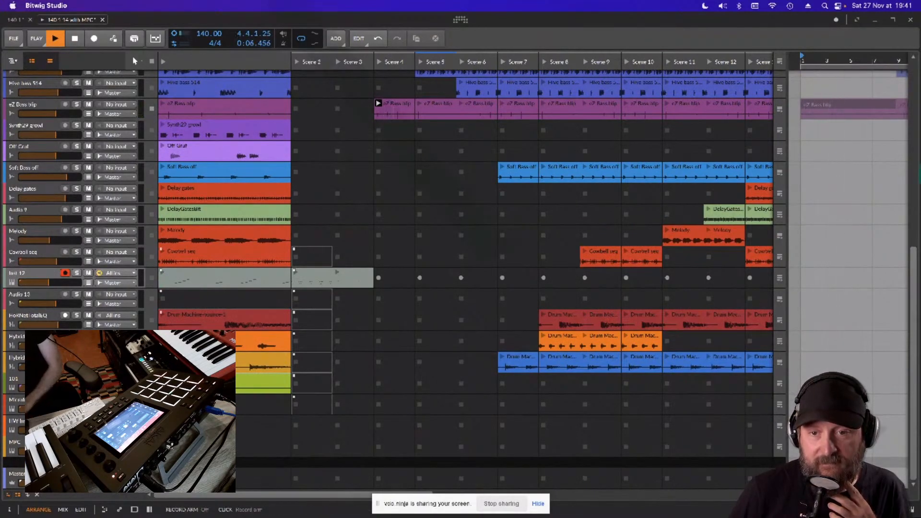
pyautogui.press('space')
pyautogui.scroll(15, 448, 355)
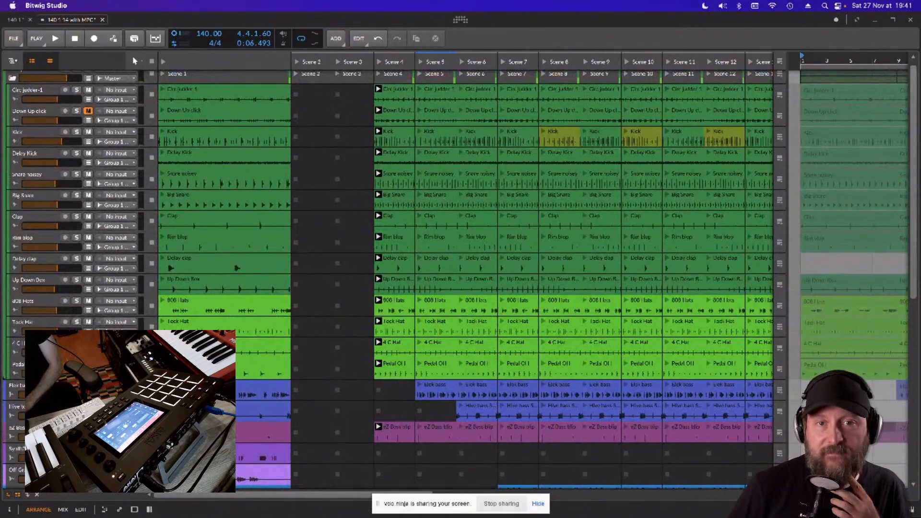
# - Widen the clip launcher across the arrangement timeline so that scenes up to Scene 15 and beyond fit in view
pyautogui.moveTo(794, 345); pyautogui.dragTo(918, 346)
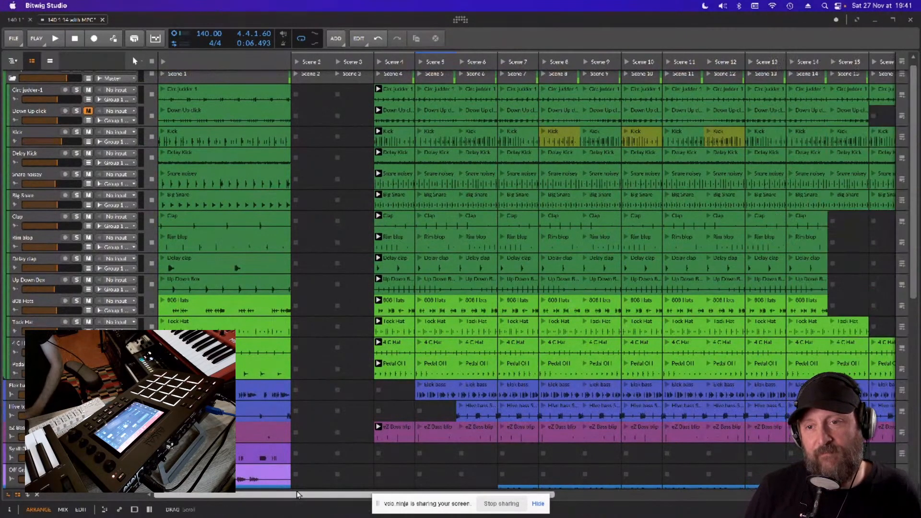
pyautogui.moveTo(299, 494)
pyautogui.mouseDown()
pyautogui.moveTo(637, 496)
pyautogui.moveTo(295, 495)
pyautogui.mouseUp()
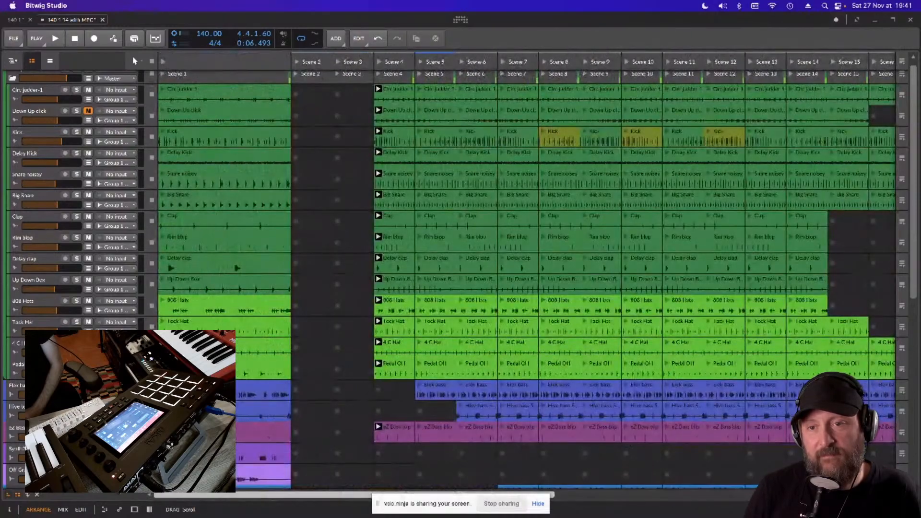
pyautogui.scroll(-10, 450, 321)
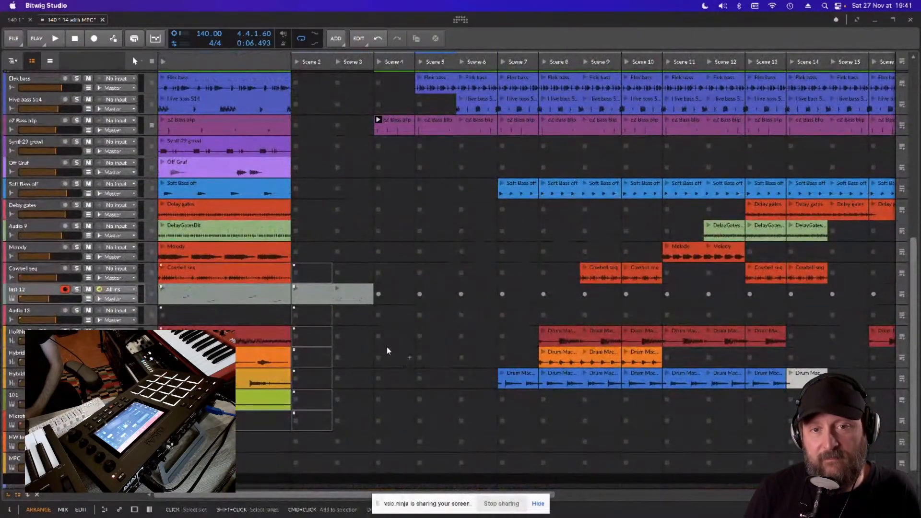
pyautogui.scroll(9, 504, 234)
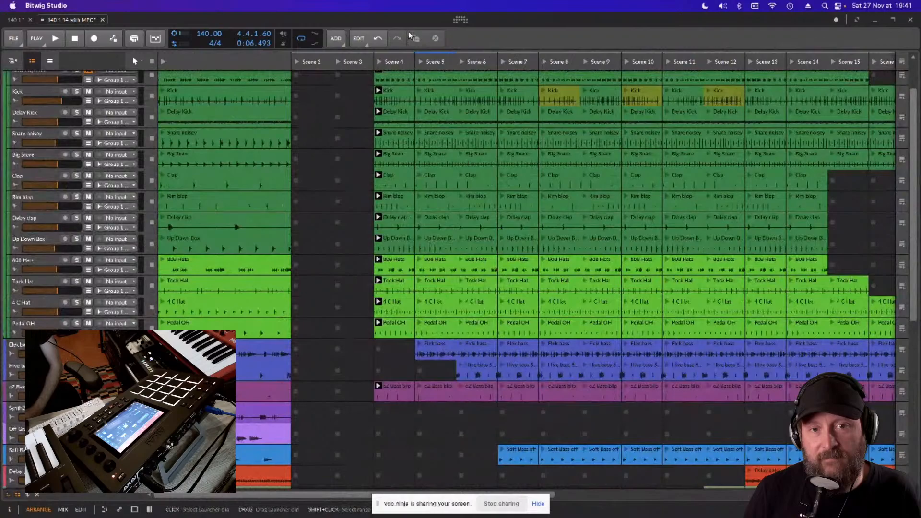
# - Launch Scene 4 and check the playing tracks in the mixer before returning to the arrange view
pyautogui.click(378, 61)
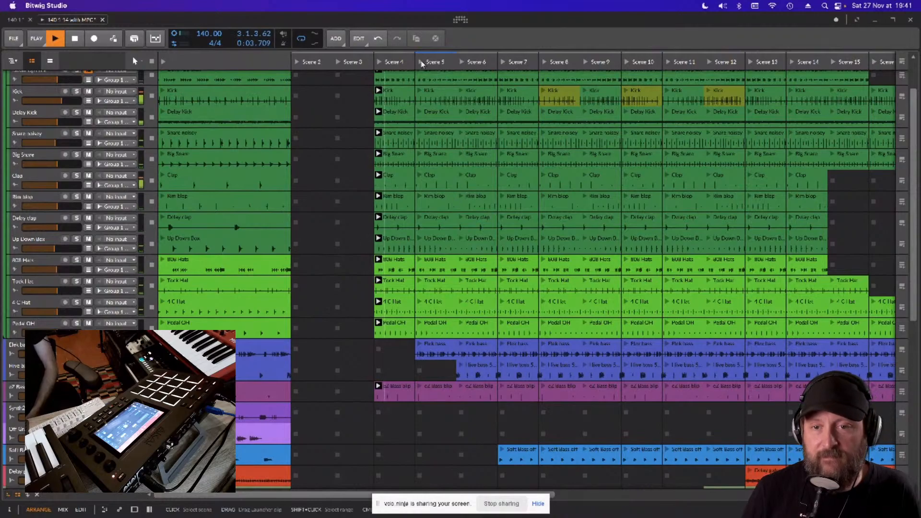
pyautogui.hotkey('alt', '2')
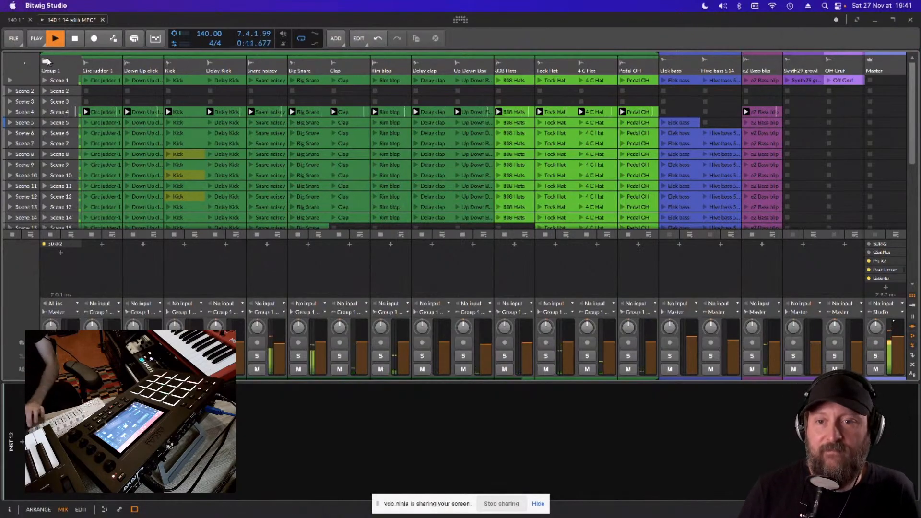
pyautogui.hotkey('alt', '1')
# - Launch Scene 5, Scene 6 and Scene 7 in succession to hear the layers build, checking which lower tracks play
pyautogui.click(421, 63)
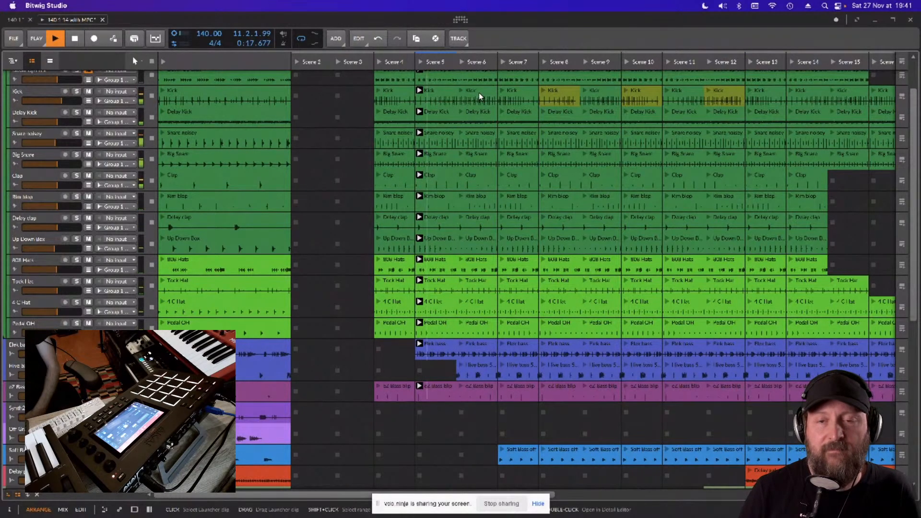
pyautogui.click(462, 62)
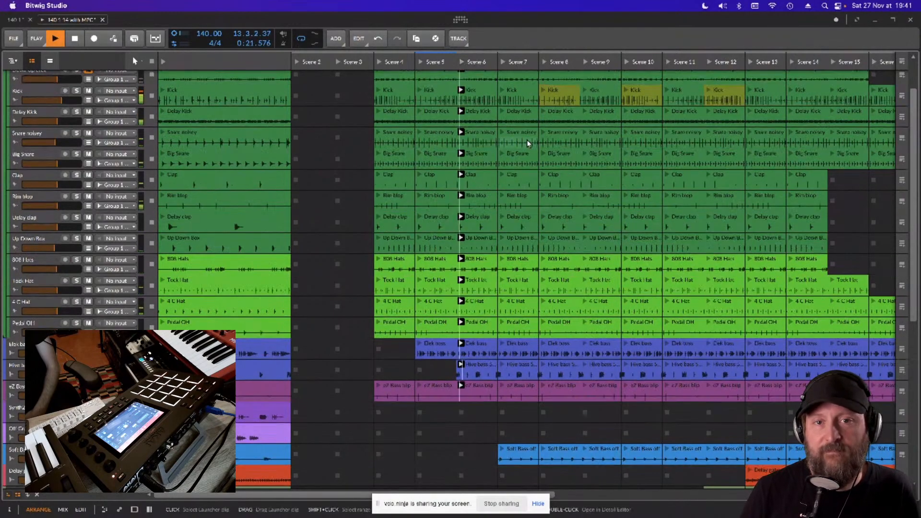
pyautogui.scroll(-10, 552, 152)
pyautogui.scroll(12, 568, 166)
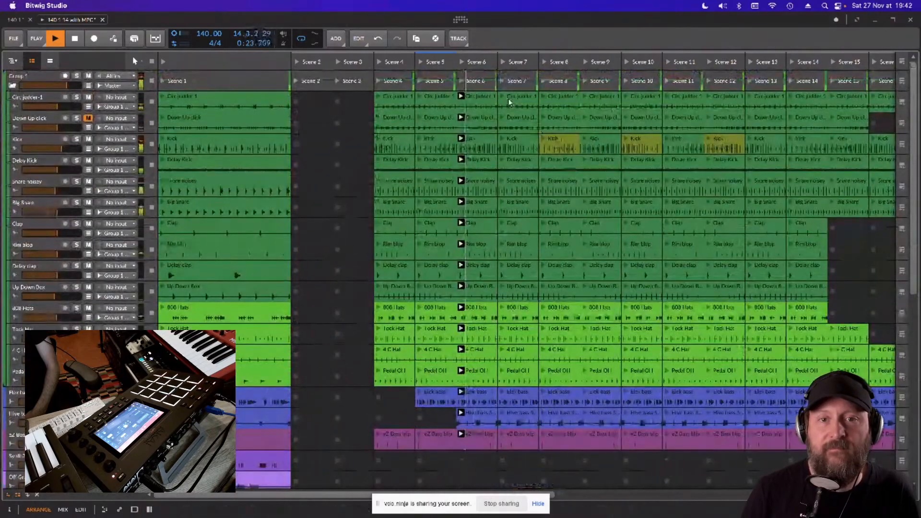
pyautogui.click(506, 60)
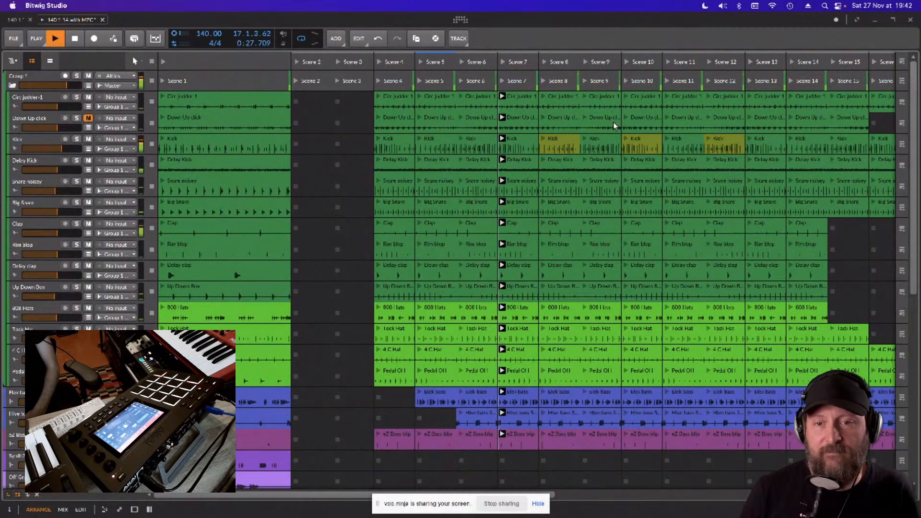
pyautogui.scroll(-10, 613, 125)
pyautogui.scroll(-5, 618, 200)
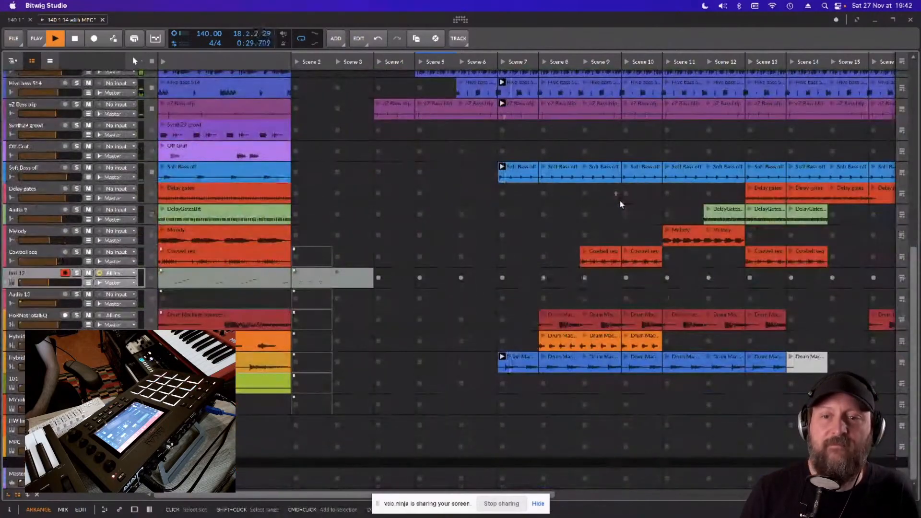
# - Launch Scene 8 and check which drum group and lower tracks play
pyautogui.scroll(1, 620, 200)
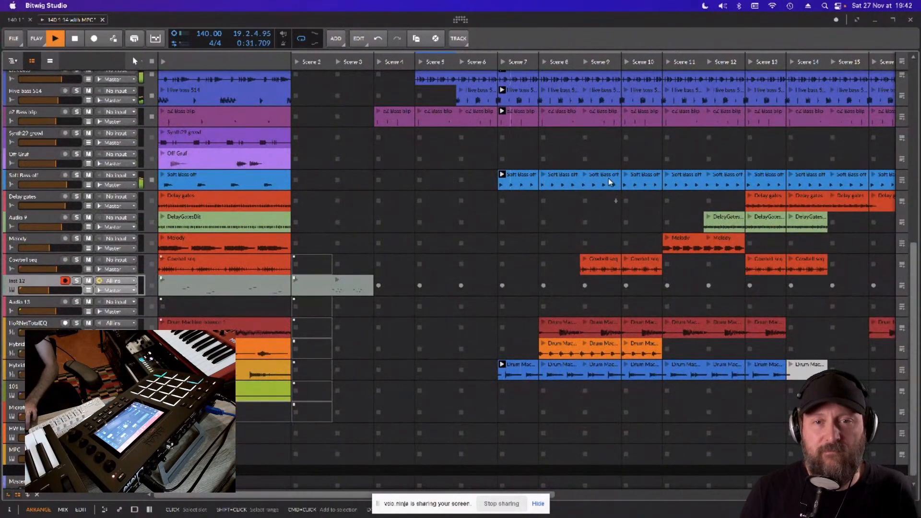
pyautogui.scroll(4, 612, 191)
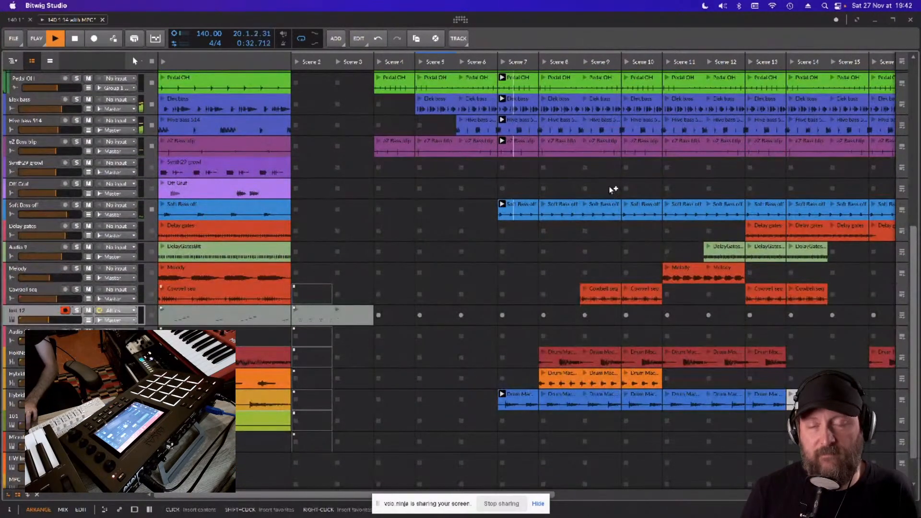
pyautogui.click(544, 61)
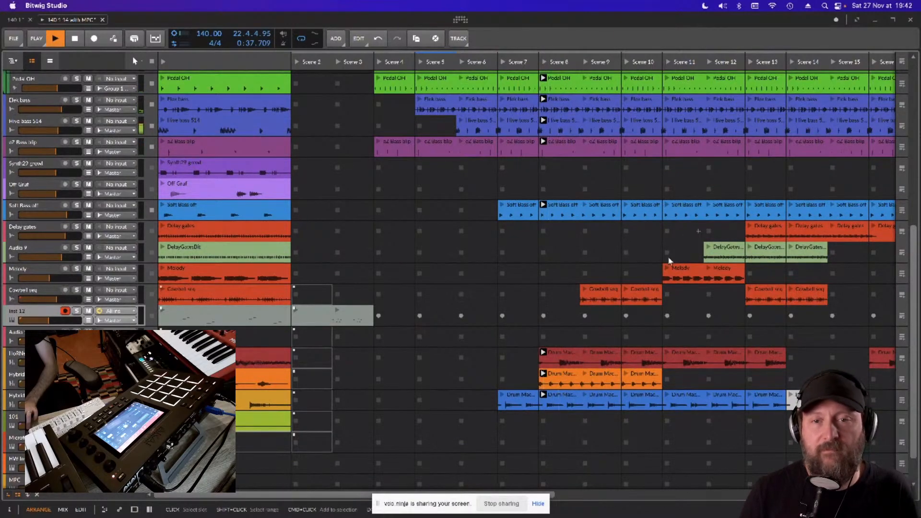
pyautogui.scroll(10, 667, 254)
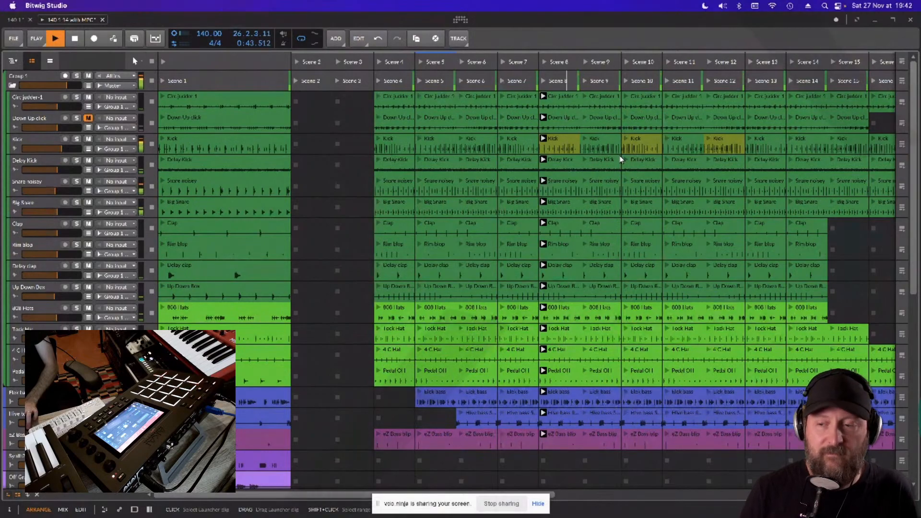
# - Launch Scene 9 and check which bass, cowbell and drum machine clips play with it
pyautogui.click(585, 63)
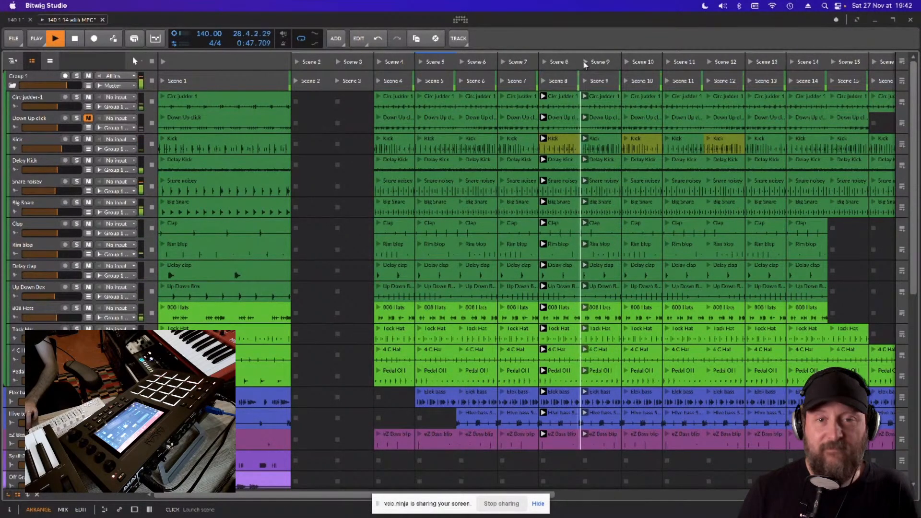
pyautogui.scroll(-8, 618, 146)
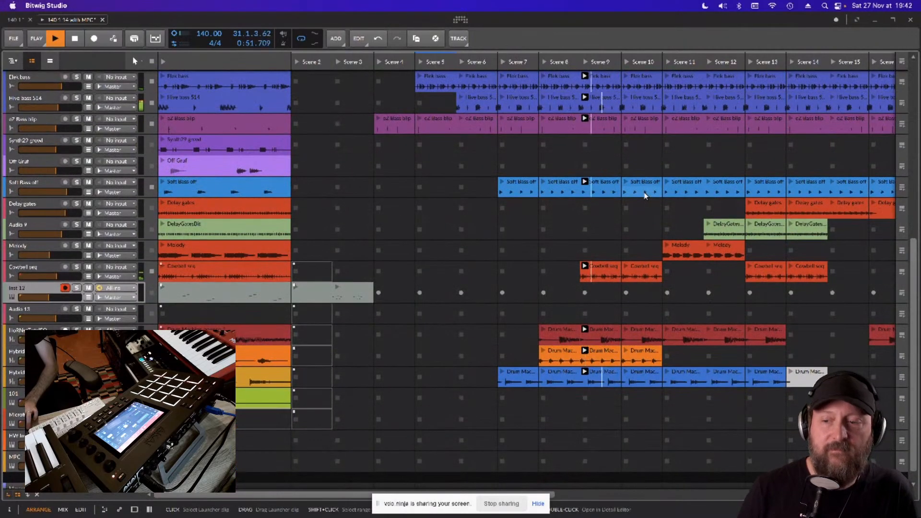
pyautogui.scroll(1, 657, 139)
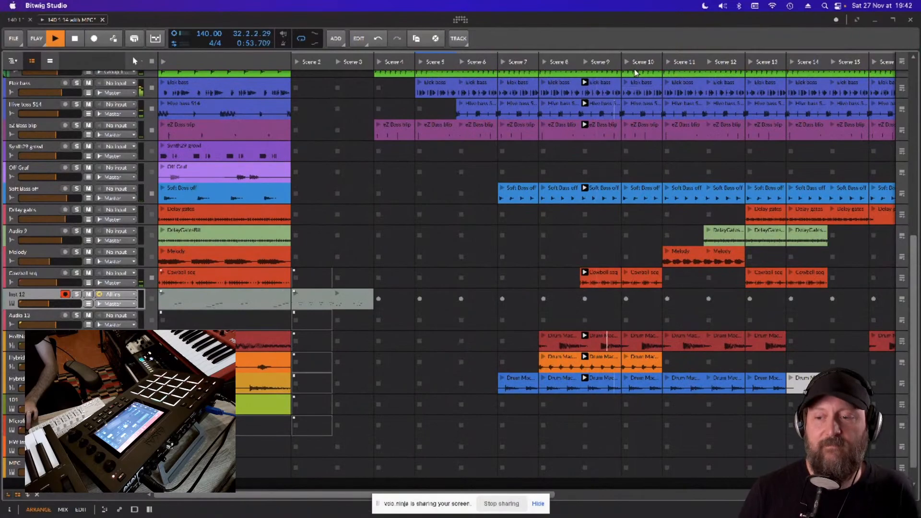
pyautogui.scroll(1, 664, 150)
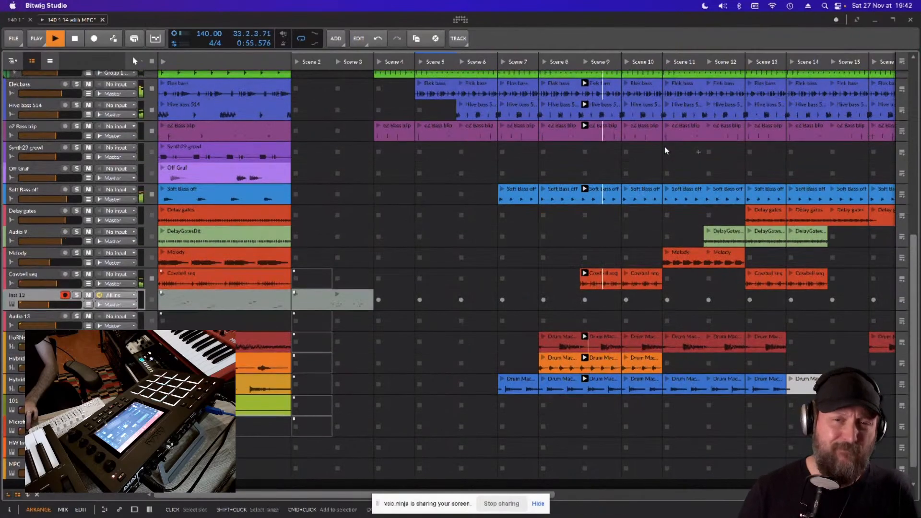
# - Launch Scene 11 and Scene 13 in succession to hear the melody and delay gate layers, and stop playback
pyautogui.click(667, 61)
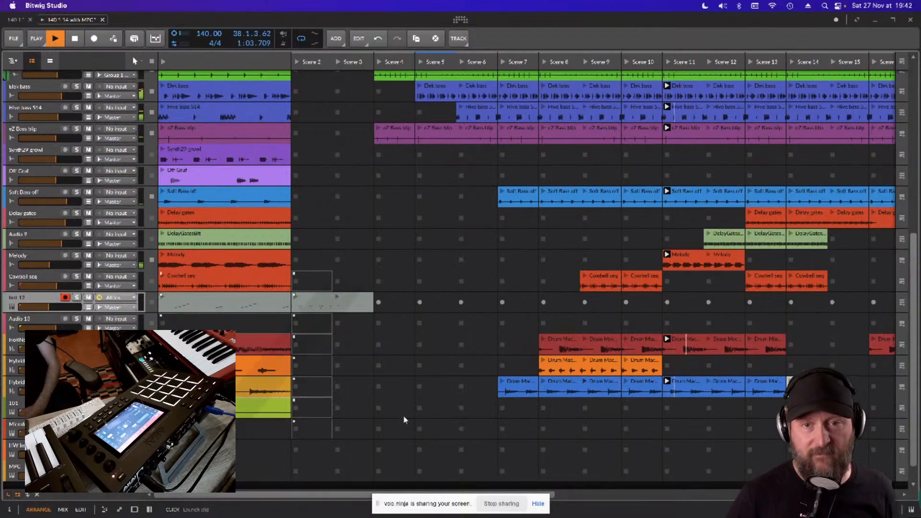
pyautogui.moveTo(332, 494); pyautogui.dragTo(427, 502)
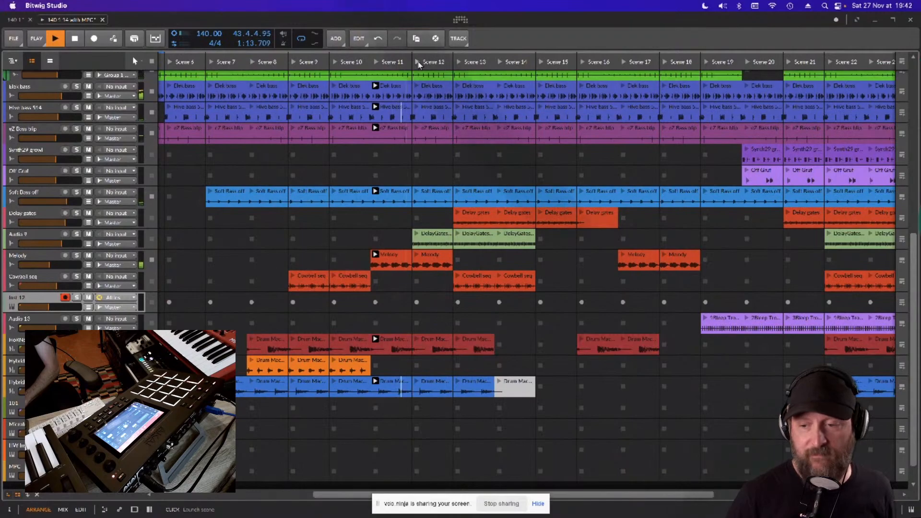
pyautogui.click(458, 64)
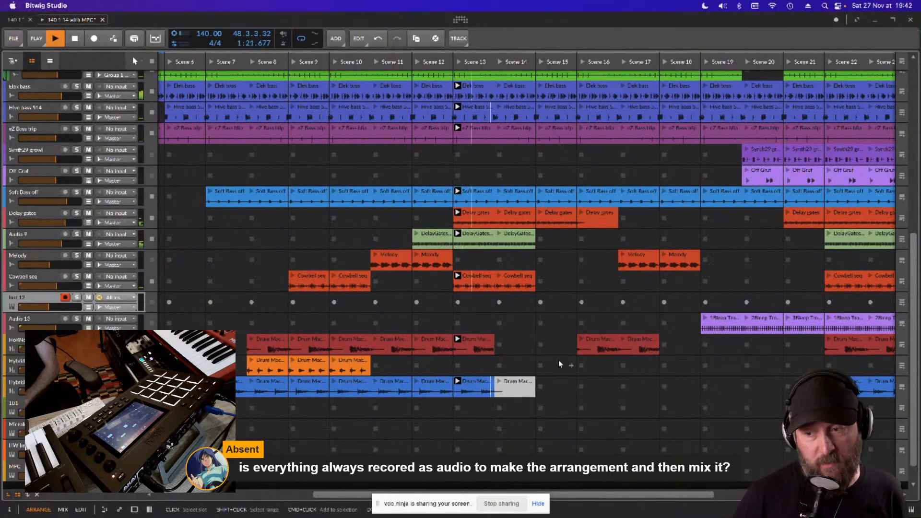
pyautogui.press('space')
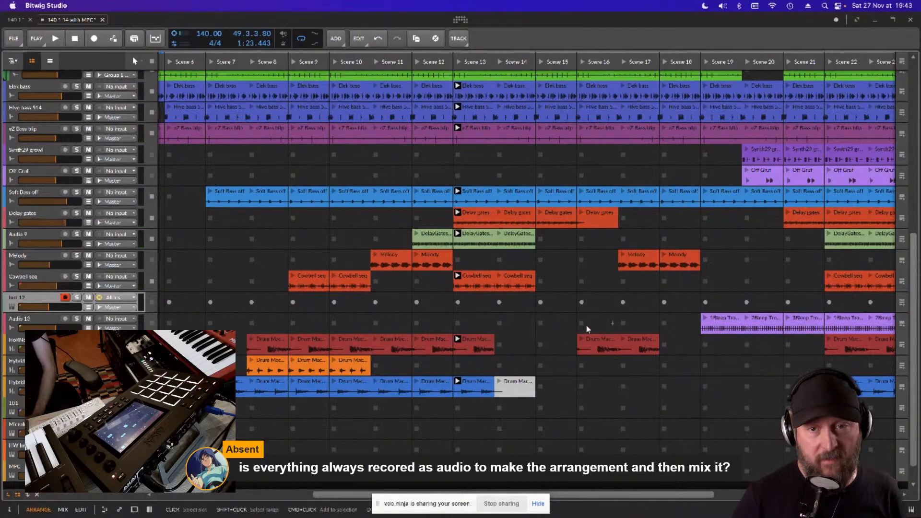
# - Examine how the drum, bass and melodic clips are distributed across Scene 6 to Scene 22
pyautogui.scroll(-1, 586, 326)
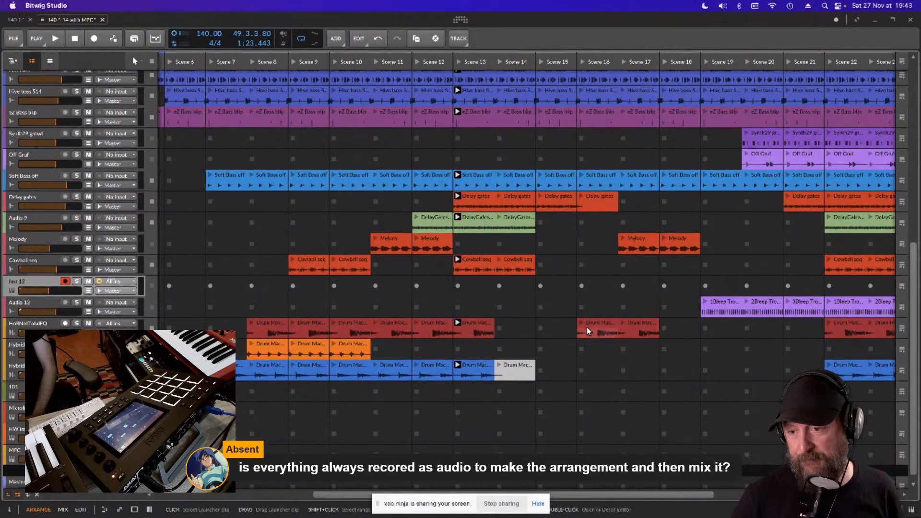
pyautogui.scroll(10, 586, 327)
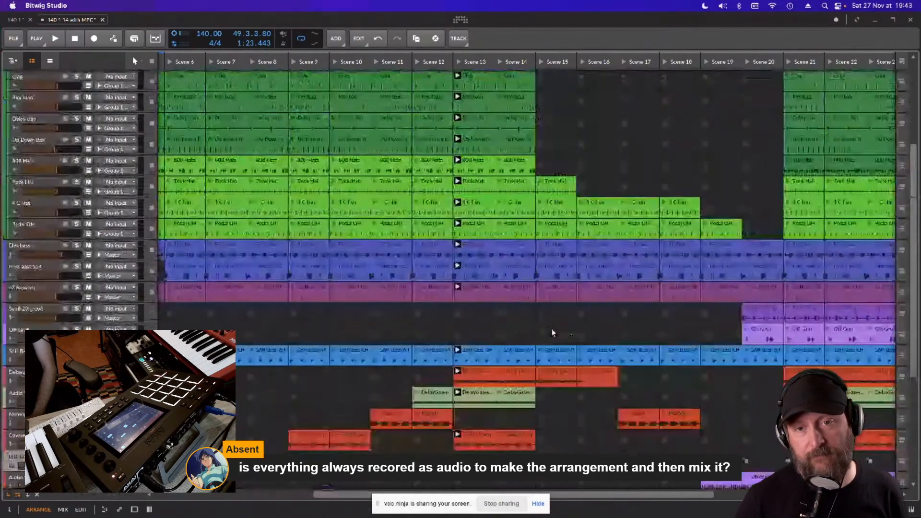
pyautogui.scroll(8, 572, 321)
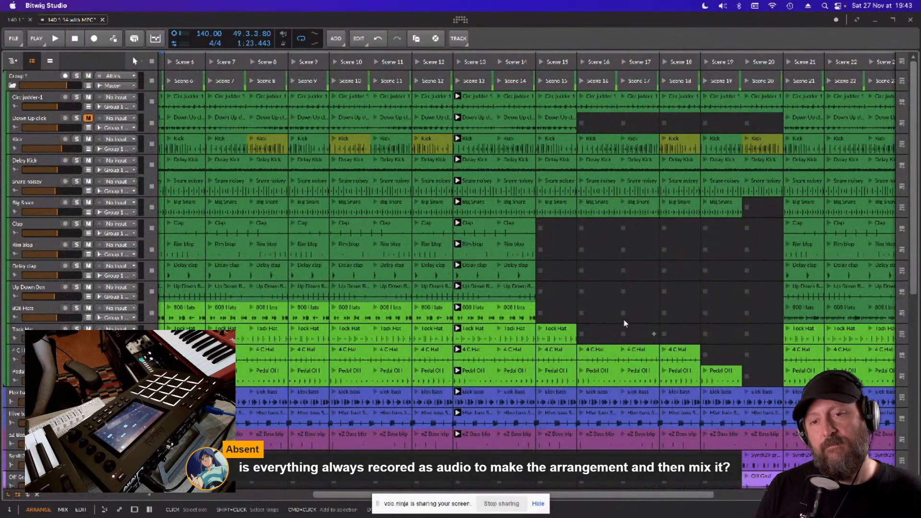
pyautogui.scroll(-8, 625, 315)
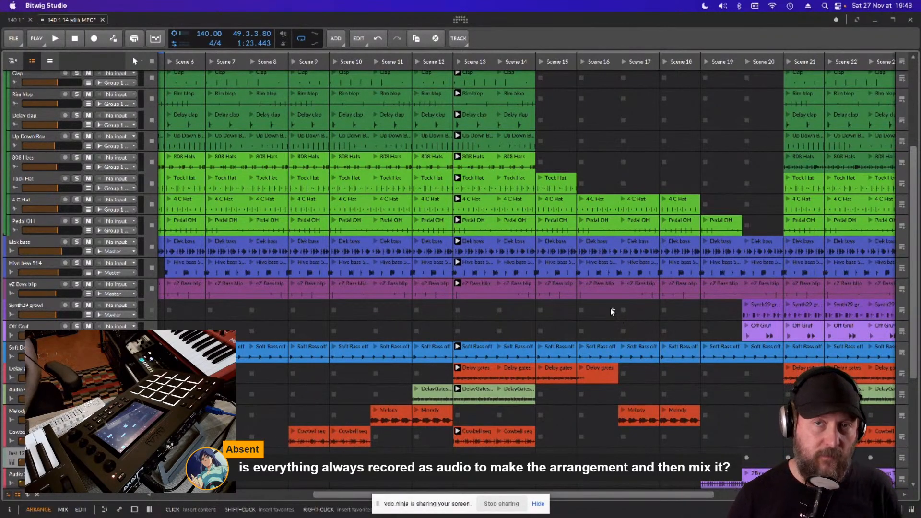
pyautogui.click(589, 309)
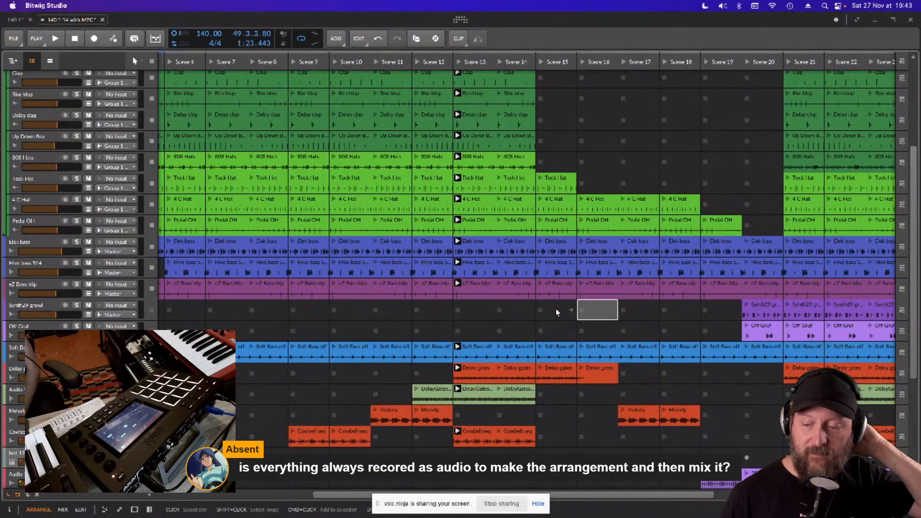
pyautogui.scroll(-3, 572, 317)
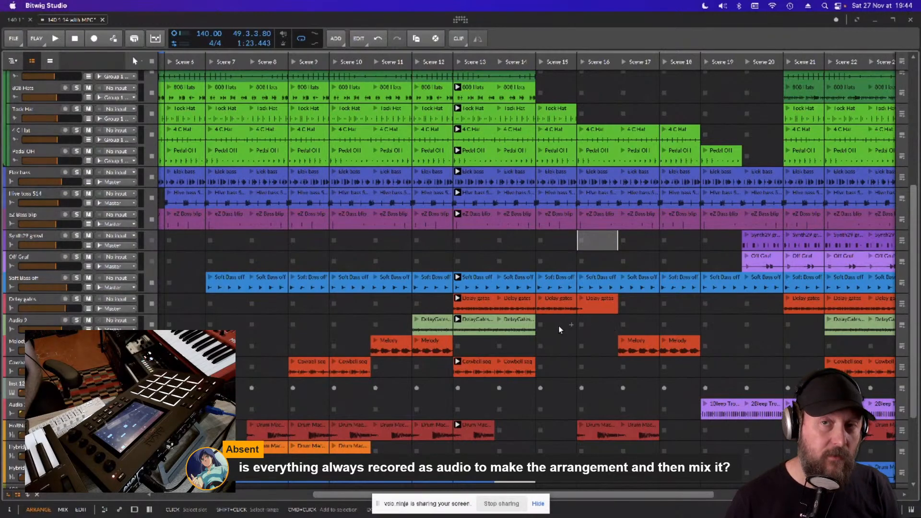
pyautogui.scroll(-1, 559, 326)
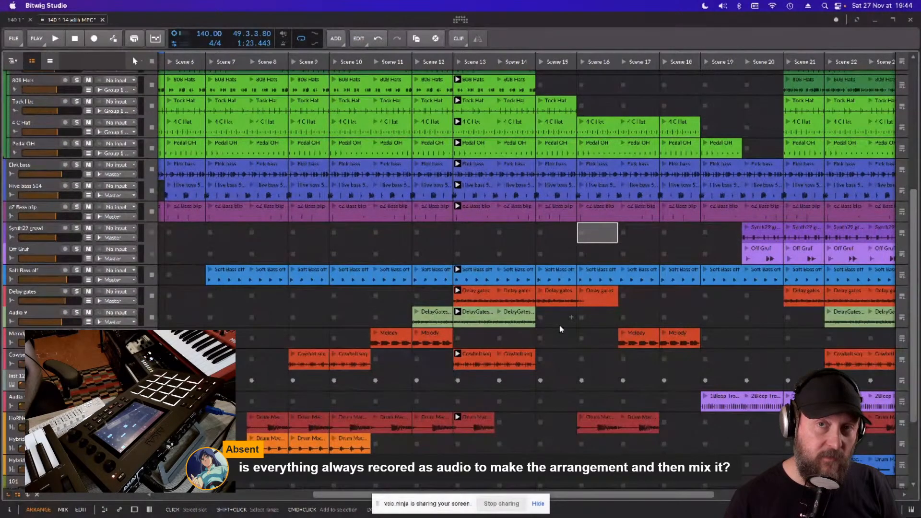
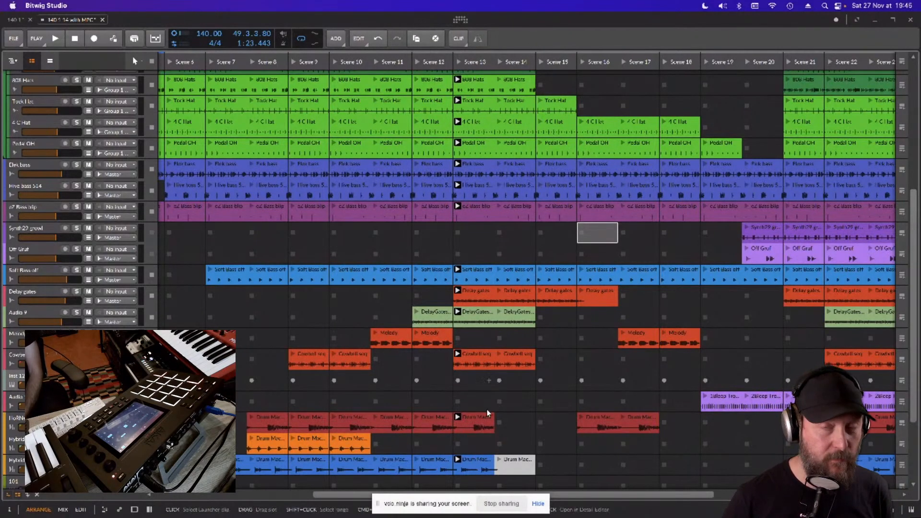
# - Examine how the bass, synth, melodic and drum machine clips are distributed across Scene 13 to Scene 28
pyautogui.moveTo(556, 493); pyautogui.dragTo(758, 498)
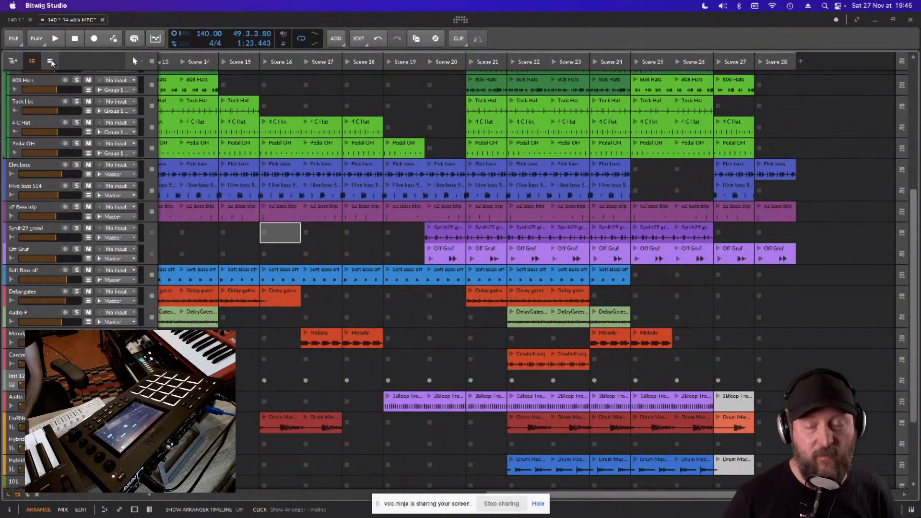
pyautogui.scroll(-2, 71, 298)
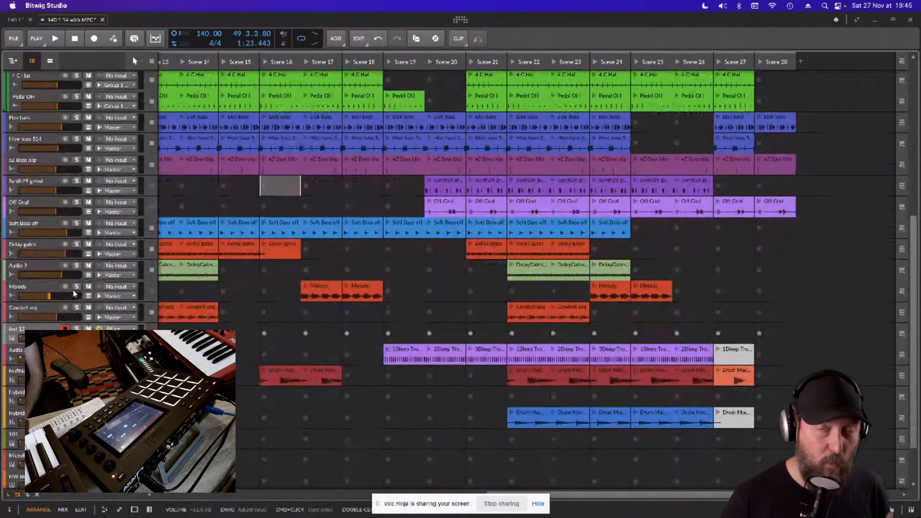
pyautogui.scroll(-2, 73, 290)
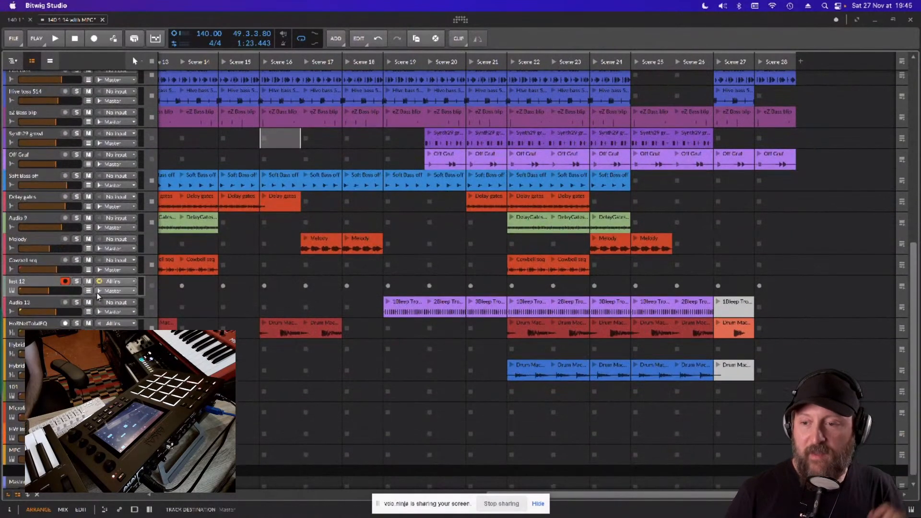
pyautogui.scroll(-1, 97, 293)
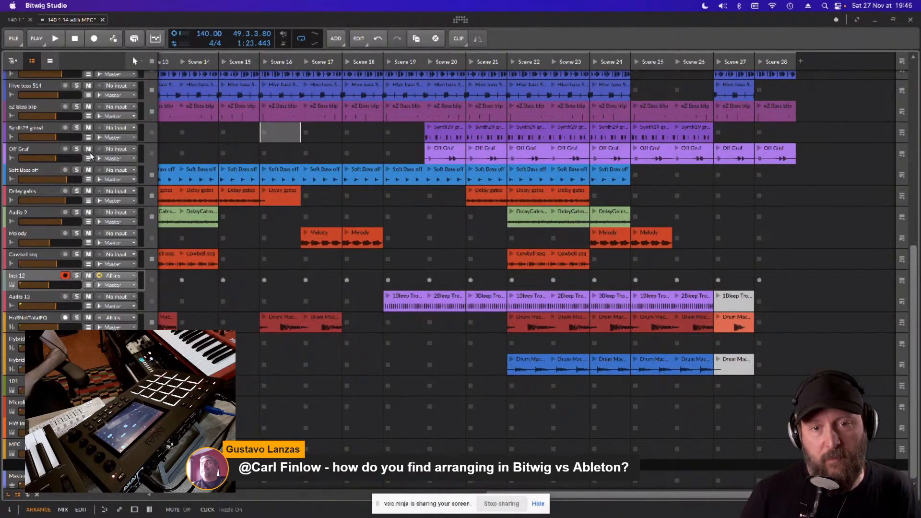
# - Show the arranger timeline beside the clip launcher and widen it to nearly half of the arrange view
pyautogui.click(50, 60)
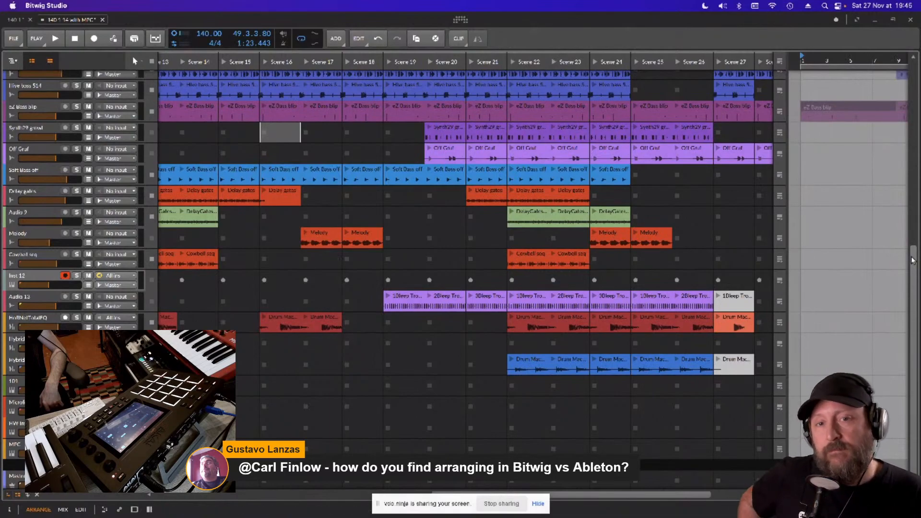
pyautogui.moveTo(786, 231); pyautogui.dragTo(522, 238)
pyautogui.click(111, 62)
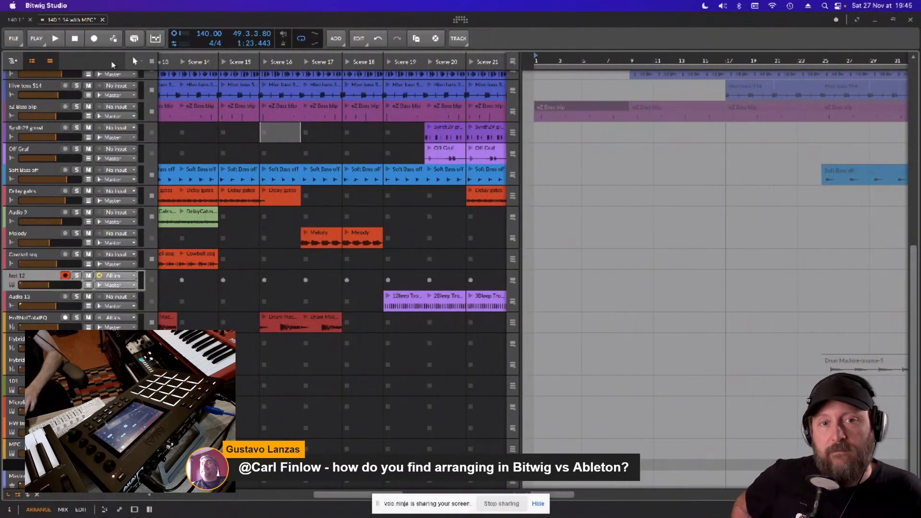
# - Switch to the mixer view, enlarge its clip launcher and review the scene rows across the drum, bass and melodic tracks
pyautogui.press('Tab')
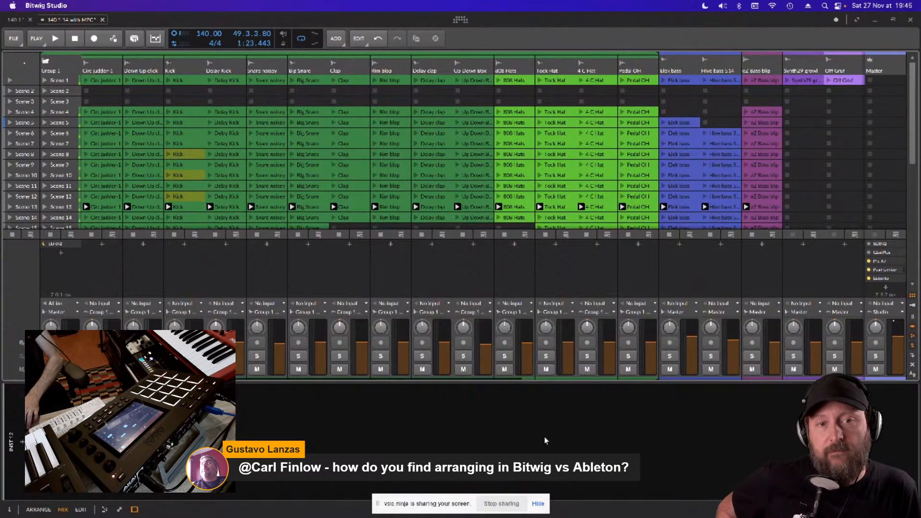
pyautogui.moveTo(512, 380); pyautogui.dragTo(511, 499)
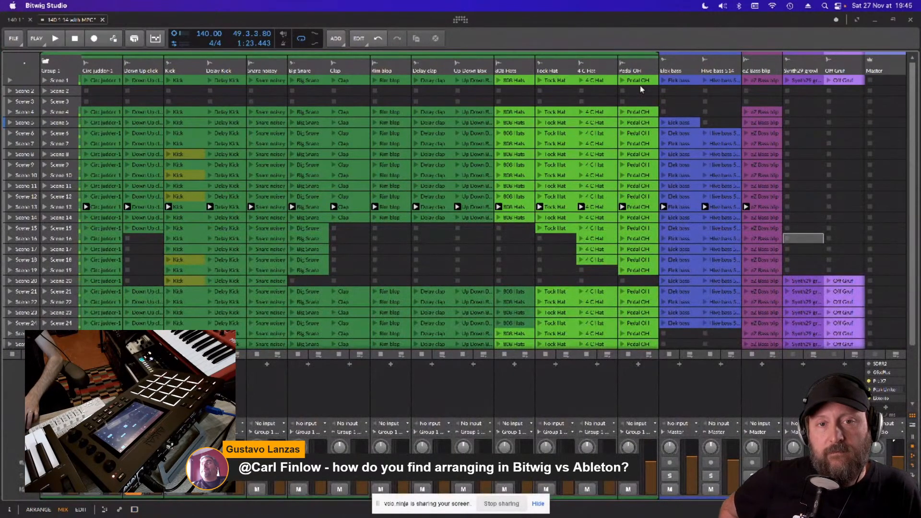
pyautogui.scroll(-5, 531, 272)
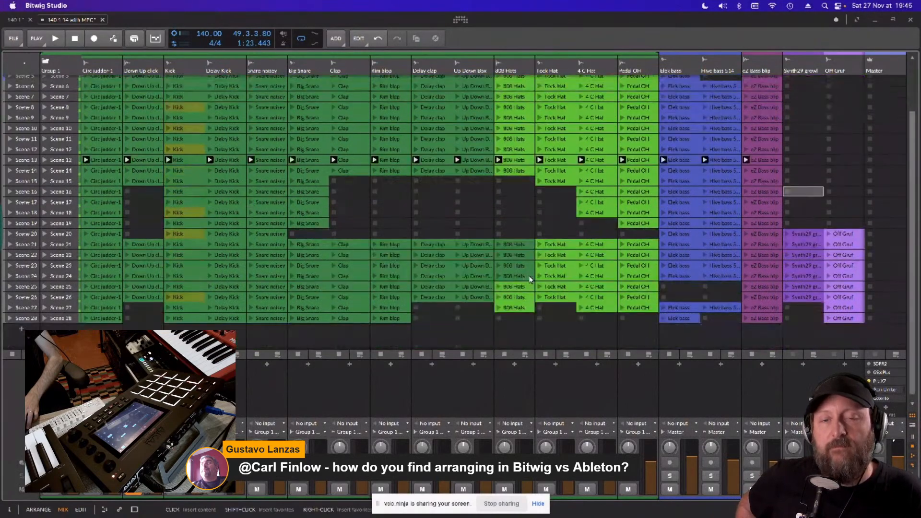
pyautogui.scroll(5, 532, 272)
pyautogui.scroll(-5, 550, 232)
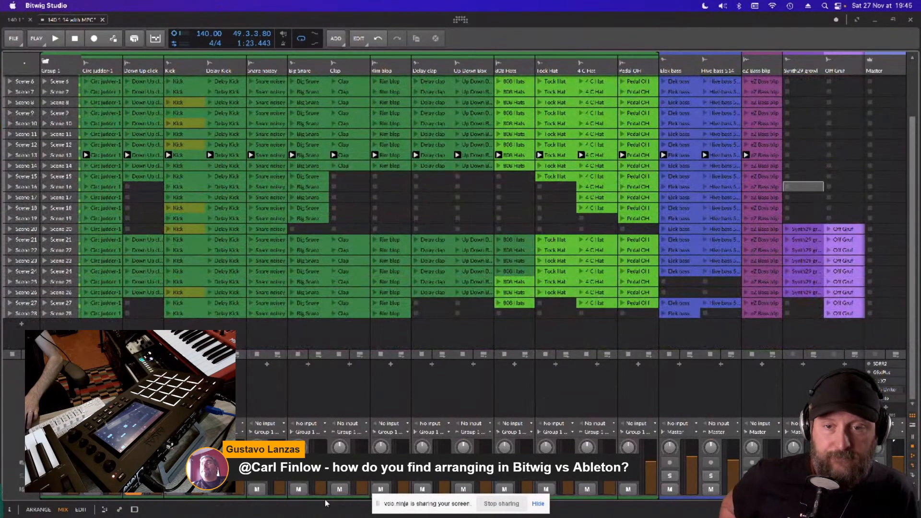
pyautogui.moveTo(326, 501); pyautogui.dragTo(630, 508)
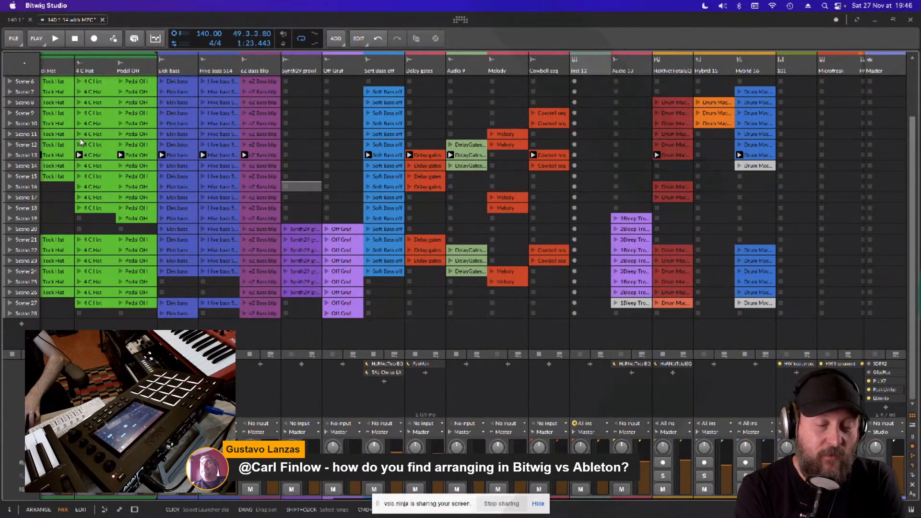
# - Return to the arrange view and expand the arranger timeline until it fully replaces the clip launcher
pyautogui.hotkey('alt', '1')
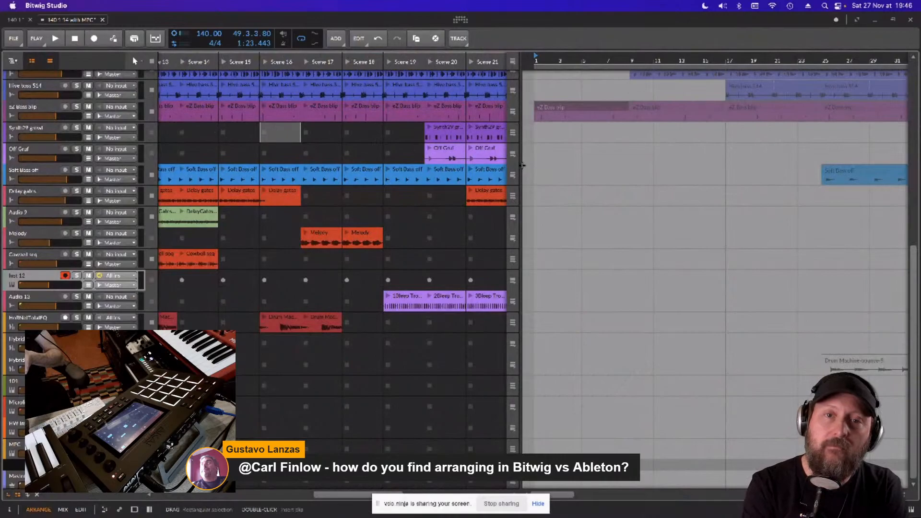
pyautogui.moveTo(521, 166); pyautogui.dragTo(887, 159)
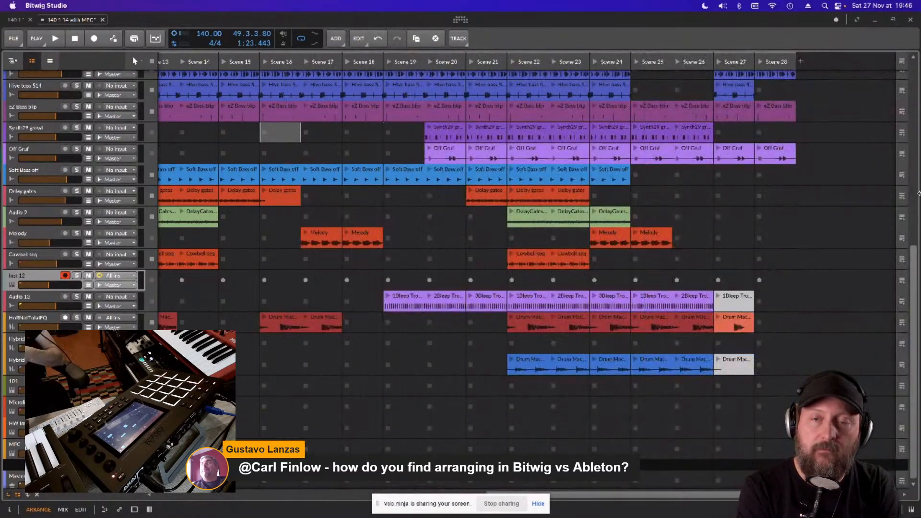
pyautogui.click(50, 60)
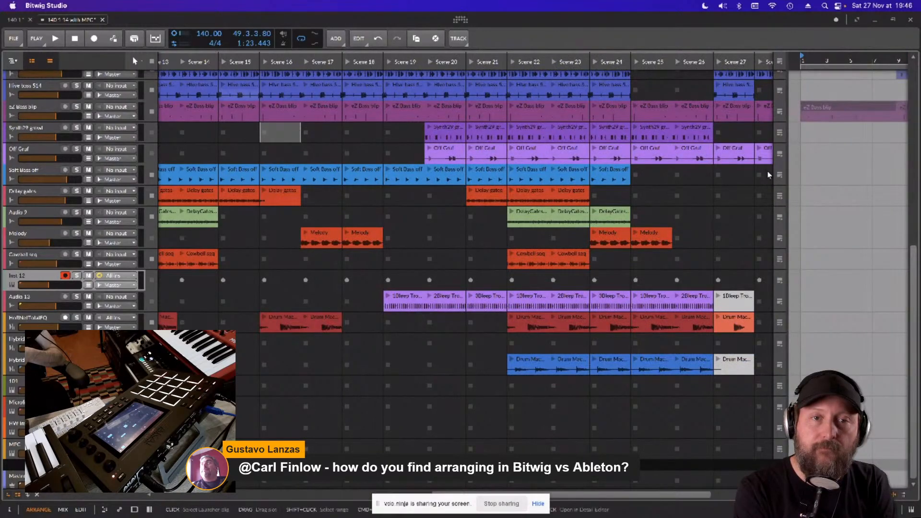
pyautogui.moveTo(787, 196); pyautogui.dragTo(456, 194)
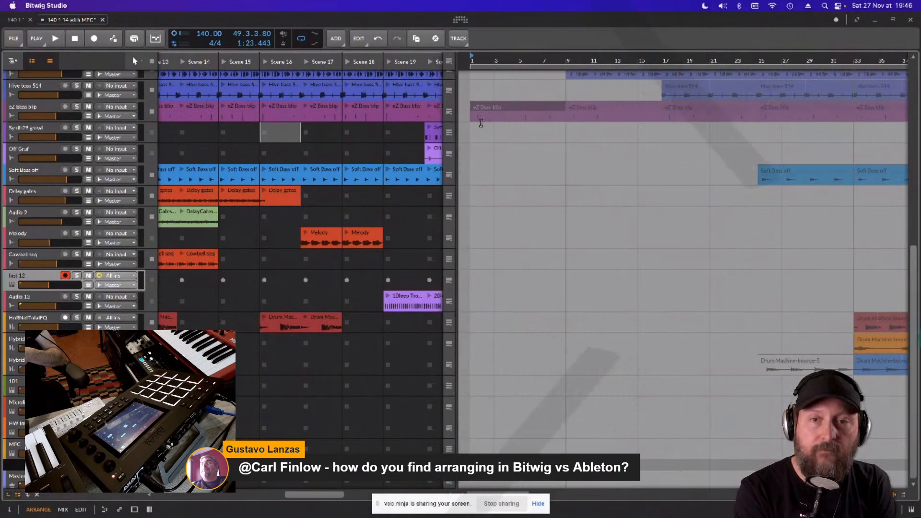
pyautogui.moveTo(455, 153); pyautogui.dragTo(153, 139)
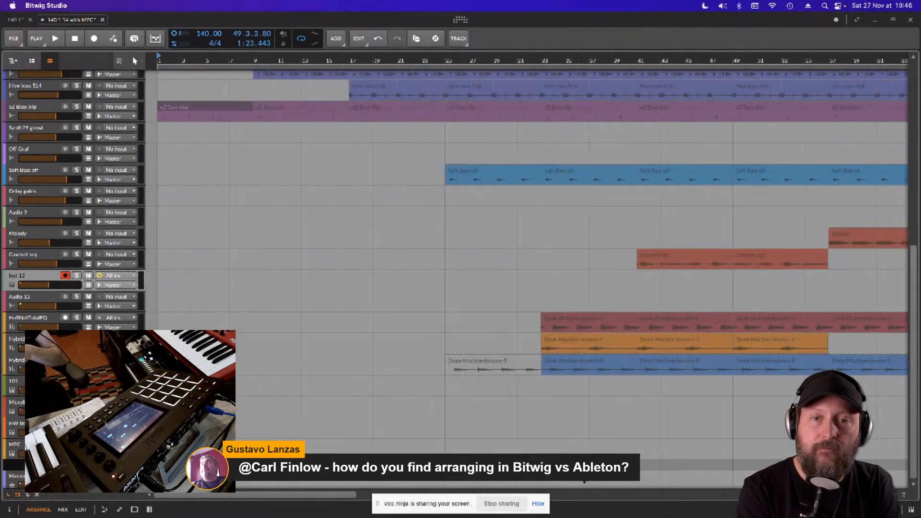
# - Examine the full song arrangement on the timeline, from the drum group tracks down to the drum machine and MPC tracks
pyautogui.moveTo(340, 495); pyautogui.dragTo(340, 494)
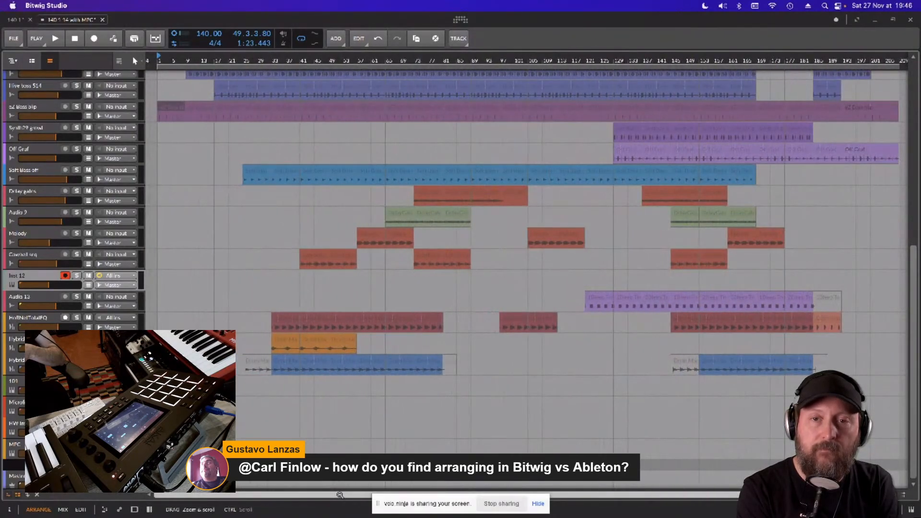
pyautogui.scroll(10, 781, 363)
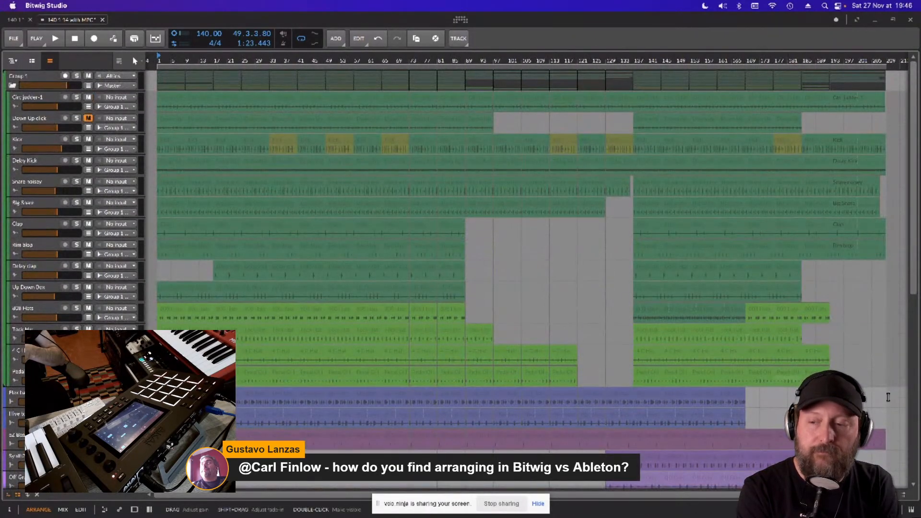
pyautogui.moveTo(452, 61); pyautogui.dragTo(452, 61)
pyautogui.moveTo(452, 61)
pyautogui.mouseDown()
pyautogui.moveTo(520, 60)
pyautogui.moveTo(451, 61)
pyautogui.mouseUp()
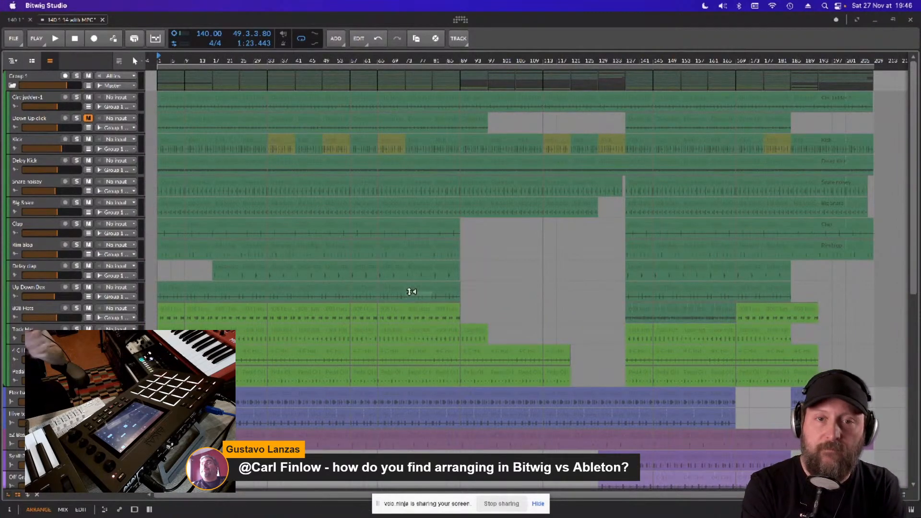
pyautogui.scroll(-6, 444, 291)
pyautogui.scroll(6, 449, 291)
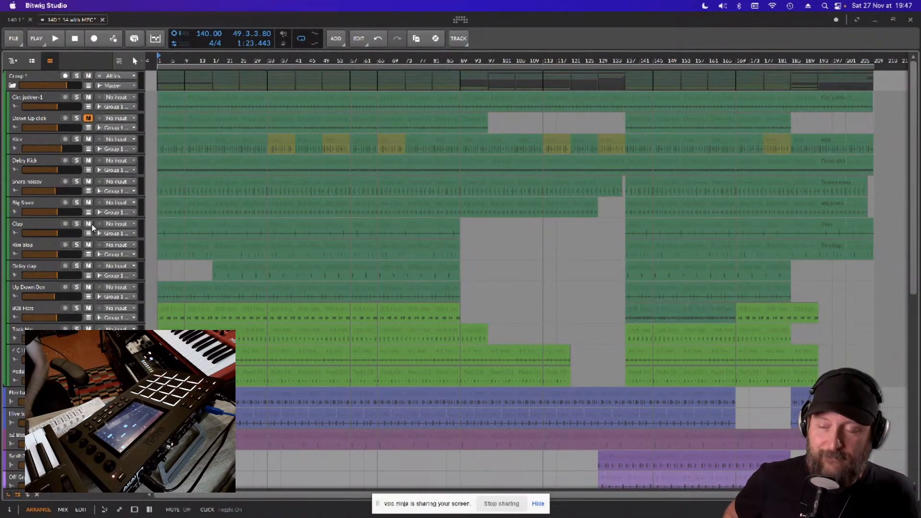
pyautogui.scroll(-10, 91, 215)
pyautogui.scroll(3, 90, 221)
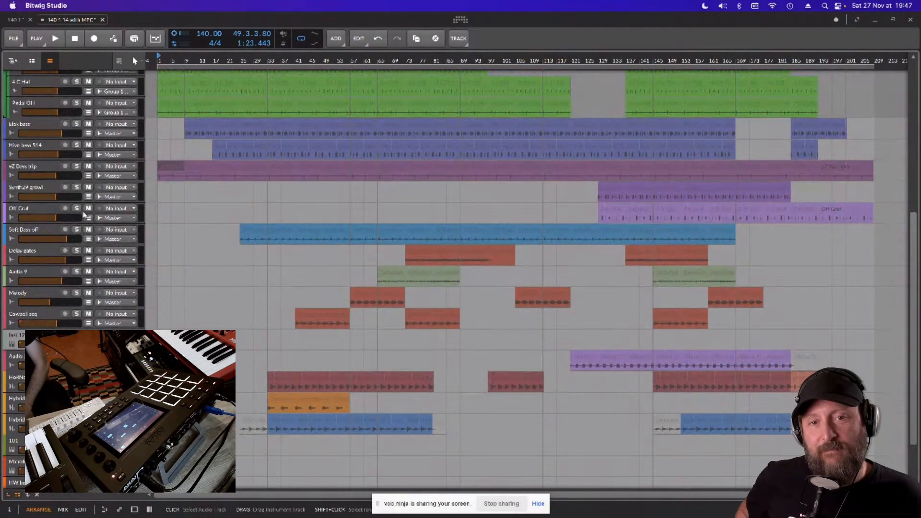
pyautogui.scroll(1, 69, 215)
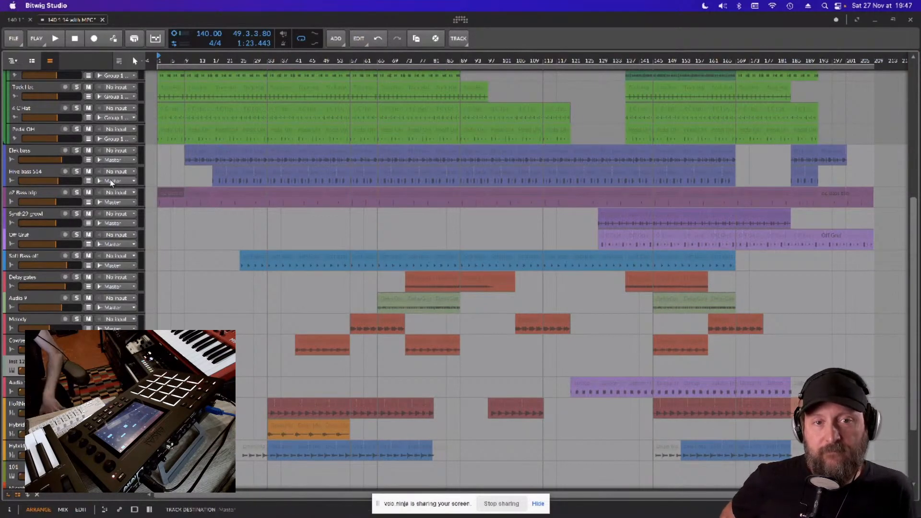
pyautogui.scroll(-1, 75, 329)
pyautogui.scroll(-4, 75, 328)
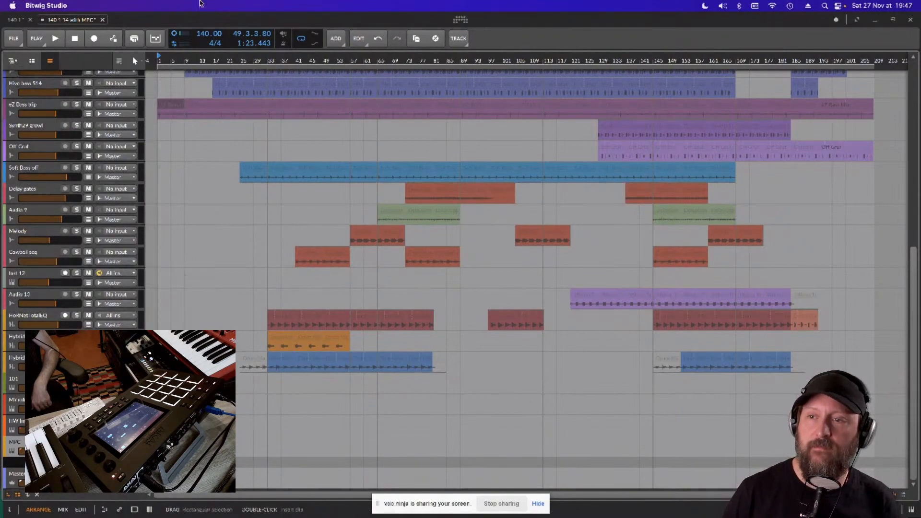
# - Show the clip launcher beside the timeline again and open the plug-in window of the MPC track's device
pyautogui.click(32, 61)
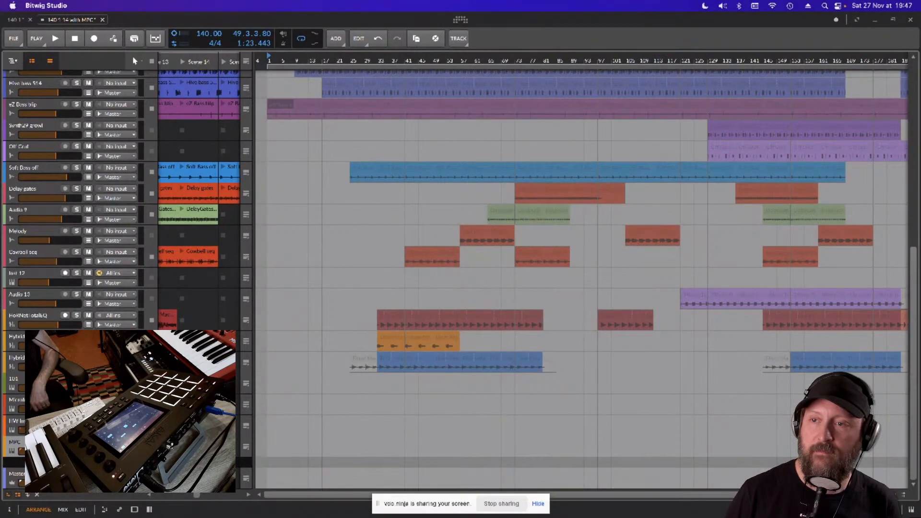
pyautogui.press('d')
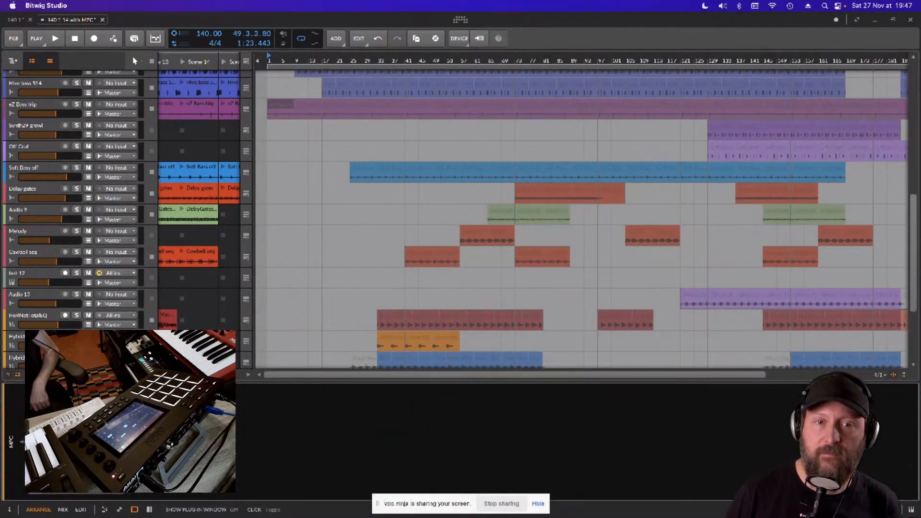
pyautogui.click(50, 416)
pyautogui.moveTo(334, 17); pyautogui.dragTo(291, 12)
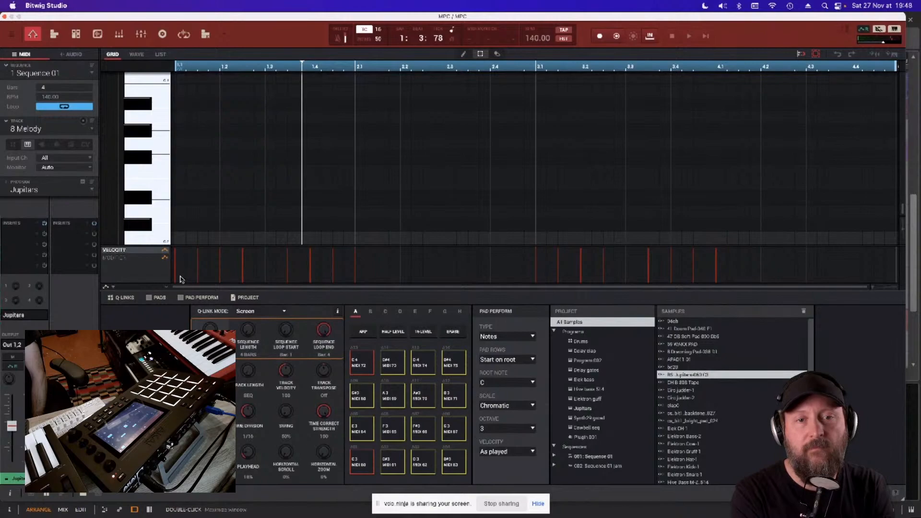
# - Display the Melody track's notes of Sequence 01 in the MPC's larger note grid and examine them
pyautogui.scroll(5, 160, 200)
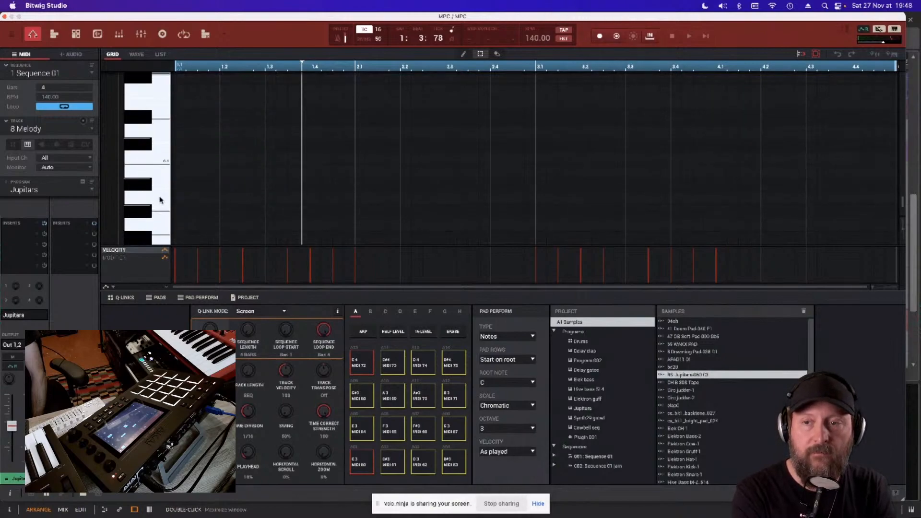
pyautogui.scroll(-5, 160, 200)
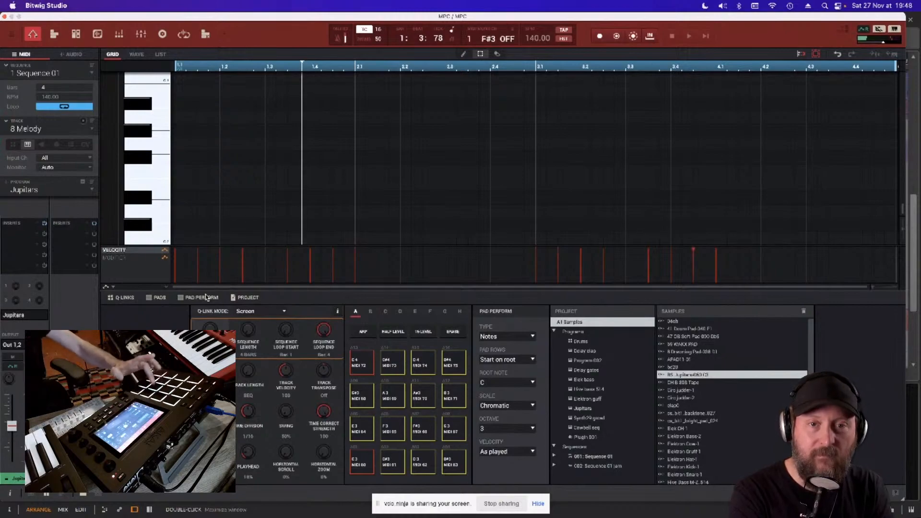
pyautogui.click(119, 34)
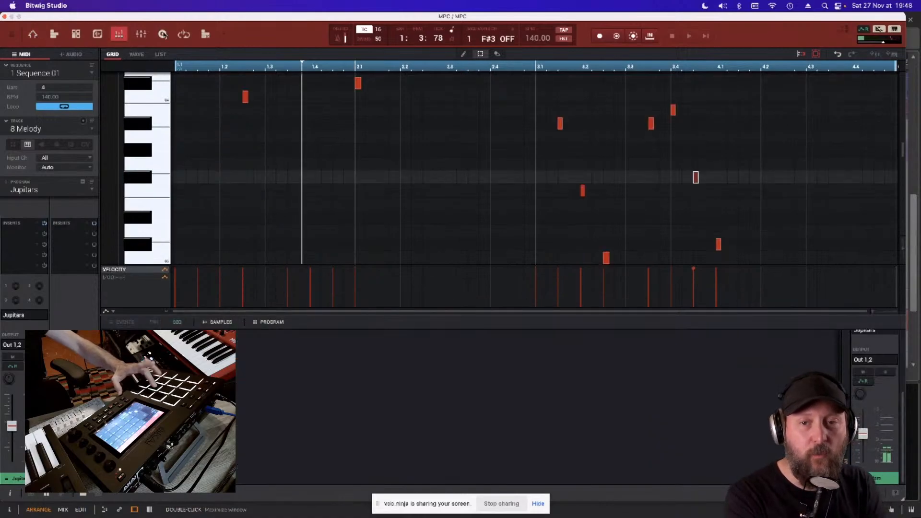
pyautogui.moveTo(190, 16)
pyautogui.mouseDown()
pyautogui.moveTo(208, 16)
pyautogui.moveTo(190, 14)
pyautogui.mouseUp()
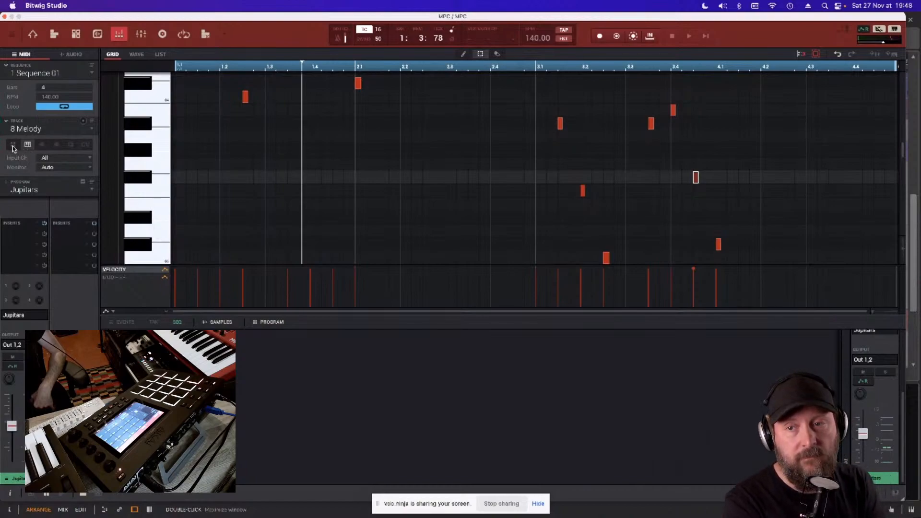
# - View the Drums, Elek bass and Hive bass 514 tracks of Sequence 01, and move the MPC window aside to uncover the project tracks
pyautogui.click(32, 131)
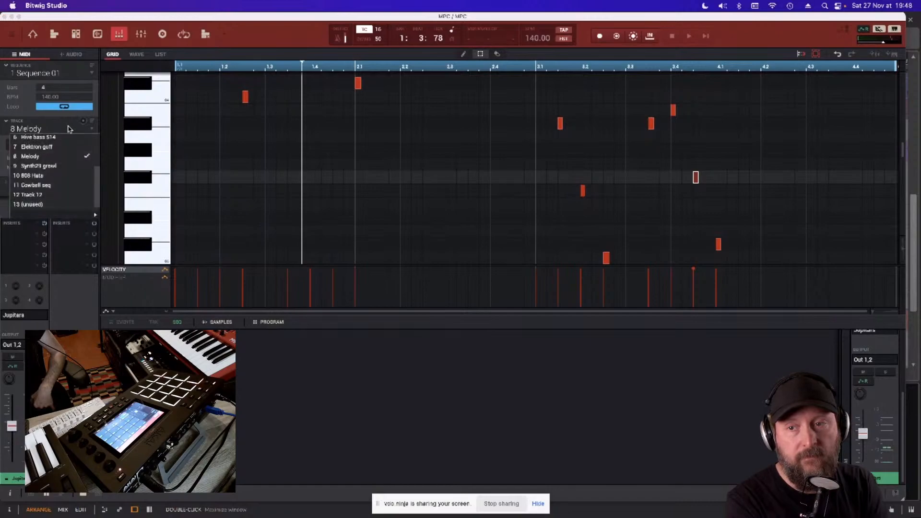
pyautogui.click(52, 133)
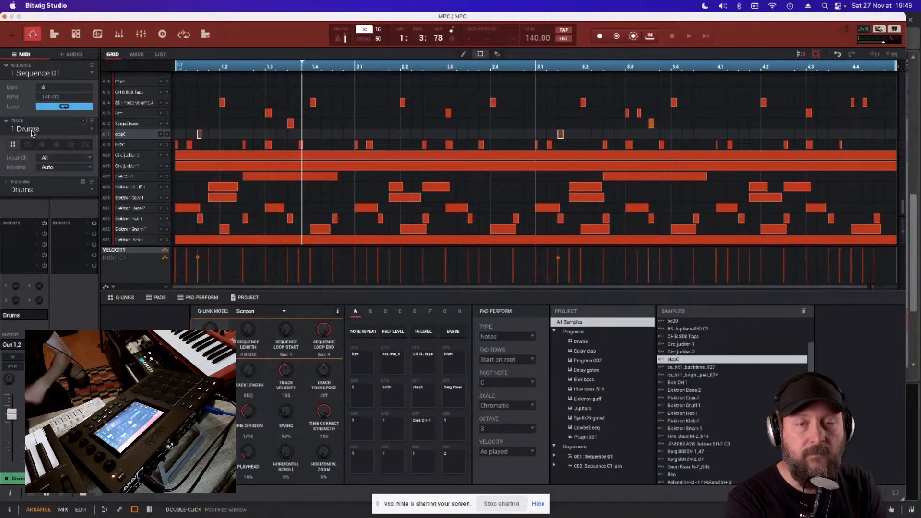
pyautogui.click(33, 132)
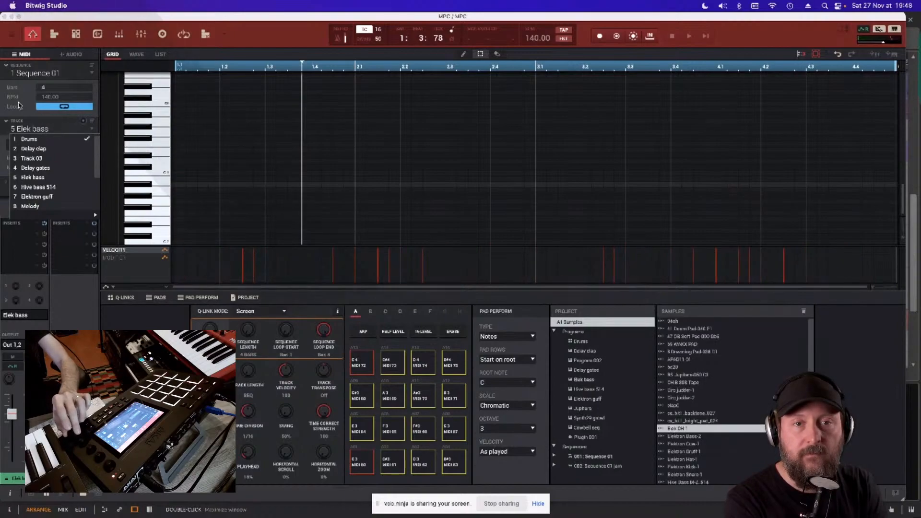
pyautogui.click(28, 113)
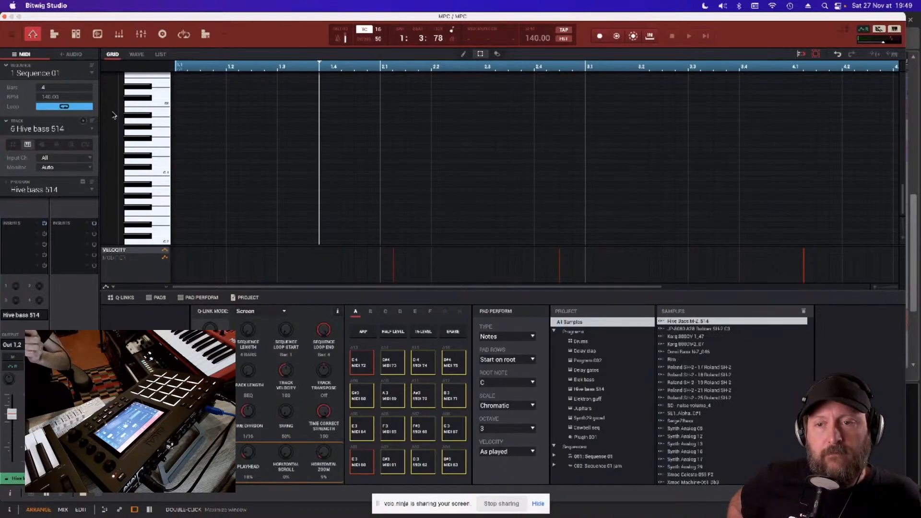
pyautogui.moveTo(110, 19); pyautogui.dragTo(313, 19)
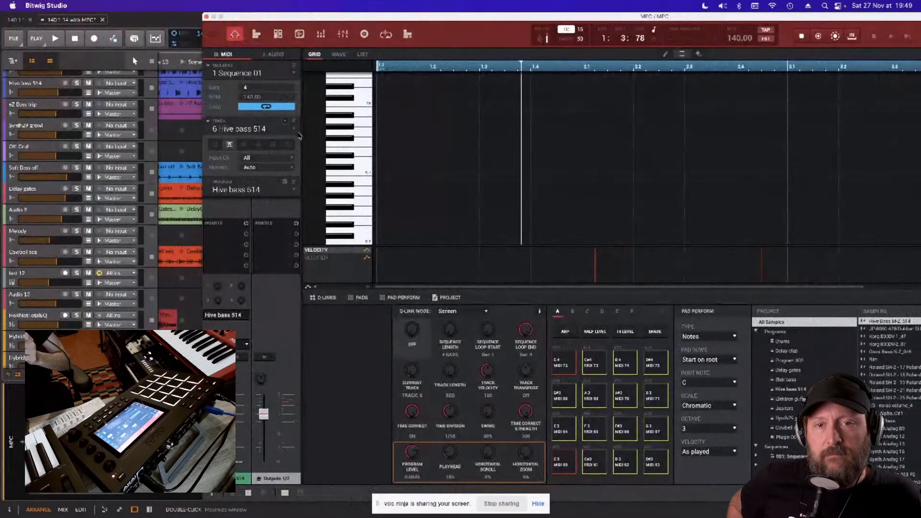
# - Load the AIR Electric instrument as a new plug-in program on unused track 13 of Sequence 01
pyautogui.click(250, 134)
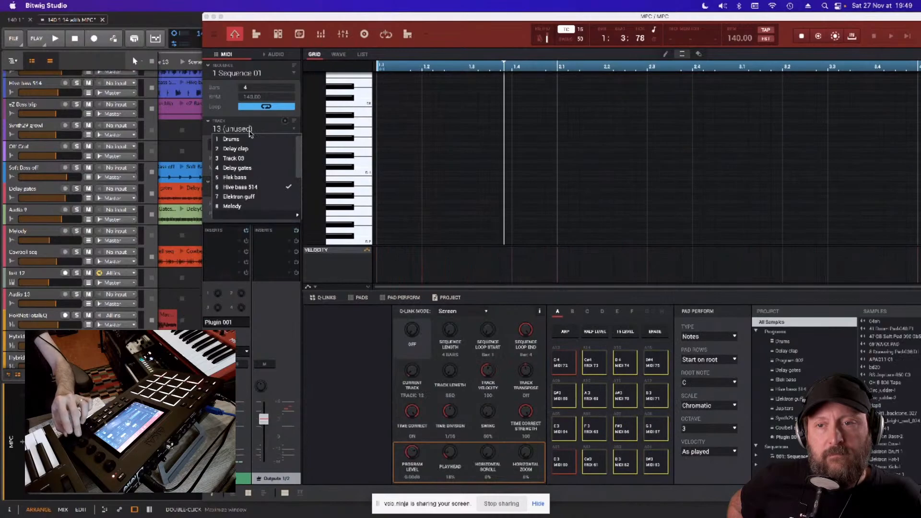
pyautogui.click(228, 113)
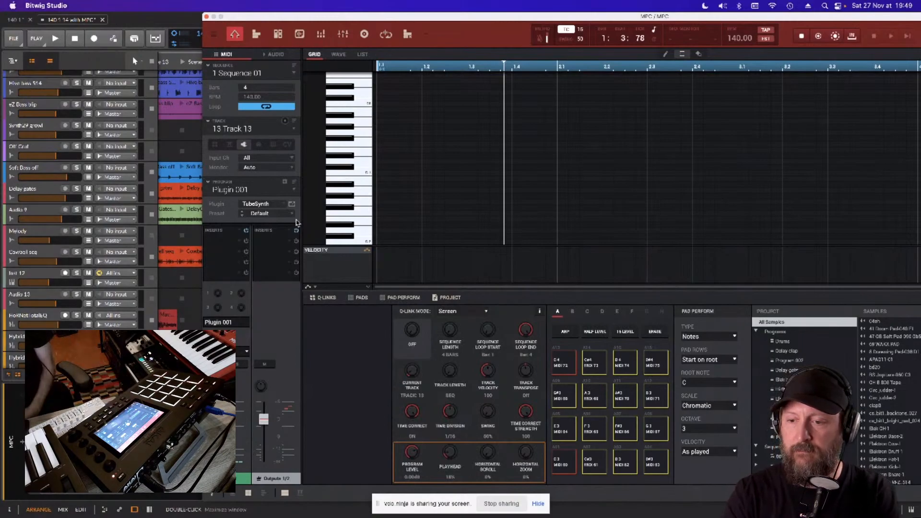
pyautogui.click(262, 207)
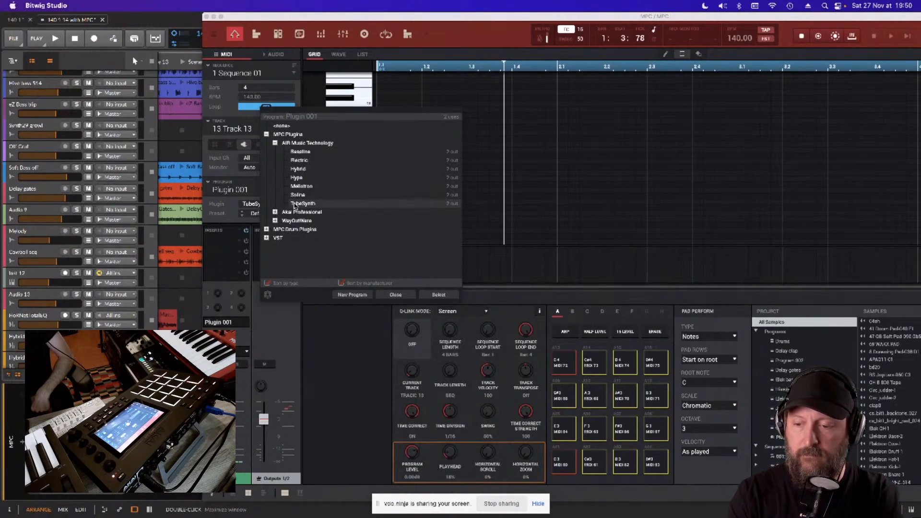
pyautogui.click(300, 160)
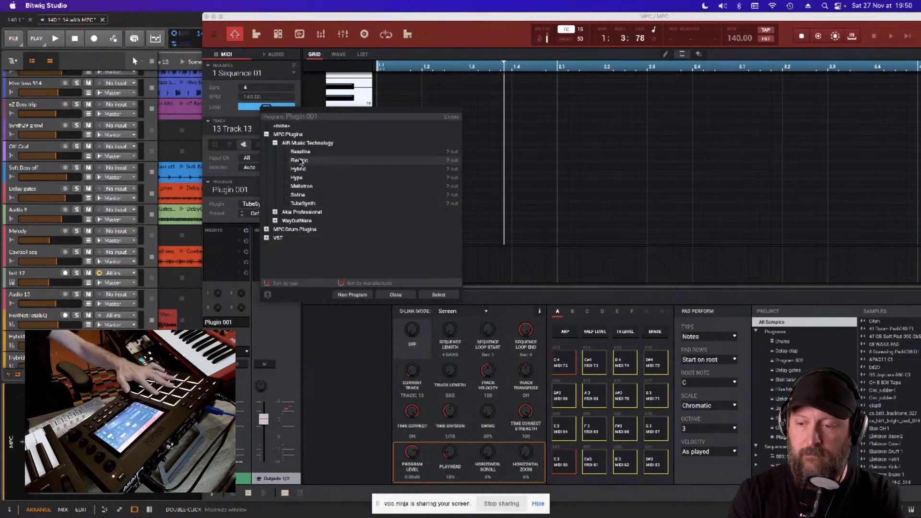
pyautogui.doubleClick(300, 160)
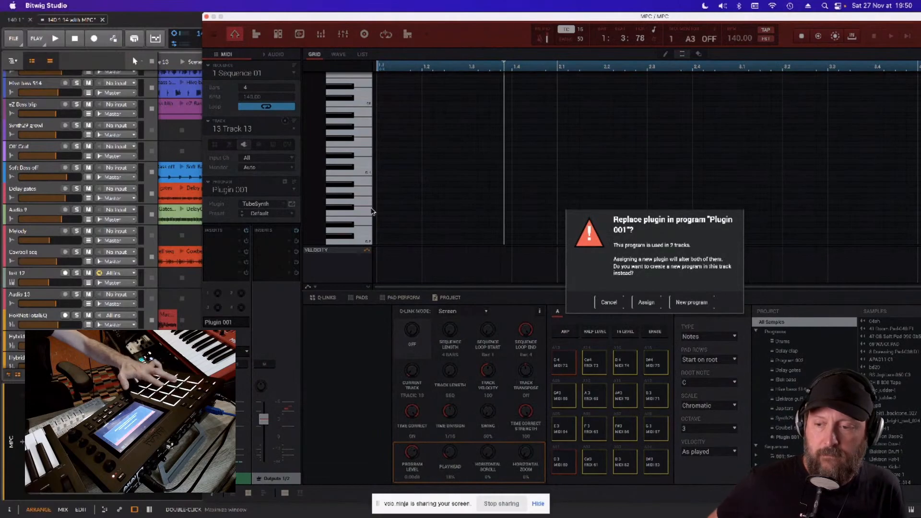
pyautogui.click(692, 303)
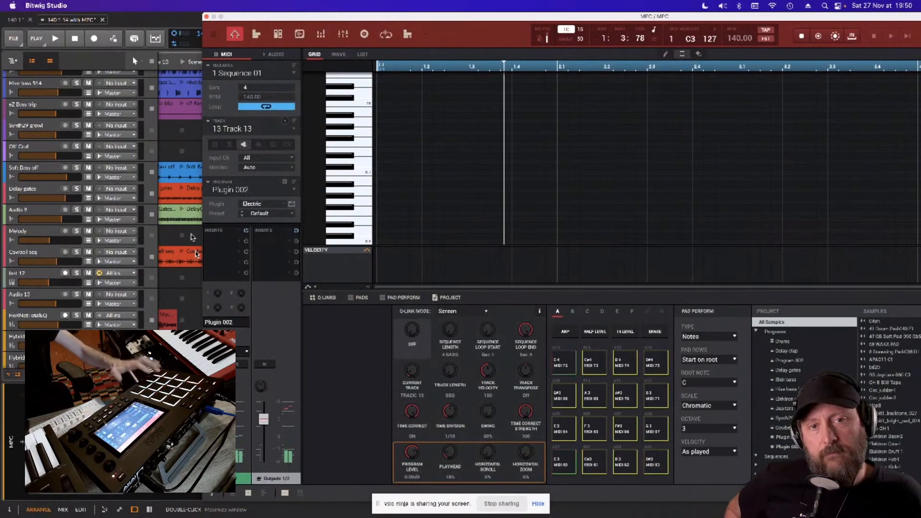
# - Load the El Piano 1 preset in Electric's own window, close that window, and browse the instrument's preset categories
pyautogui.click(292, 205)
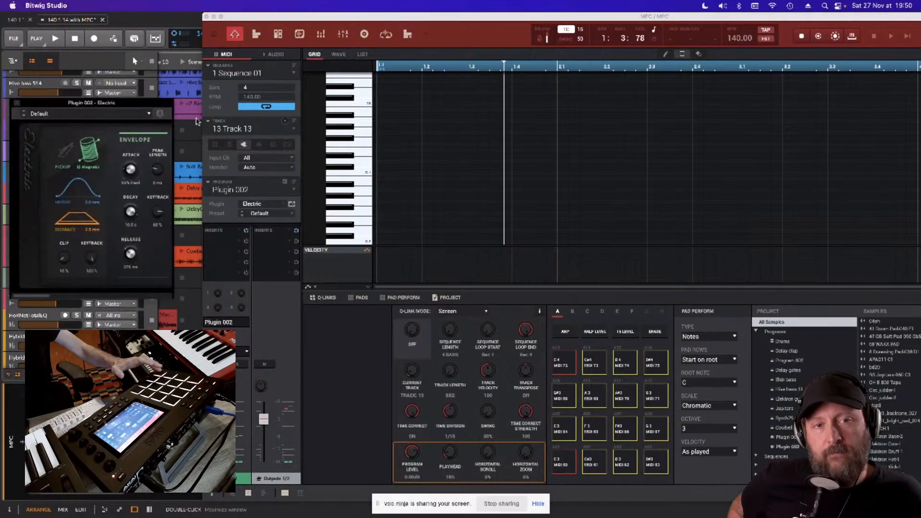
pyautogui.moveTo(130, 110); pyautogui.dragTo(336, 166)
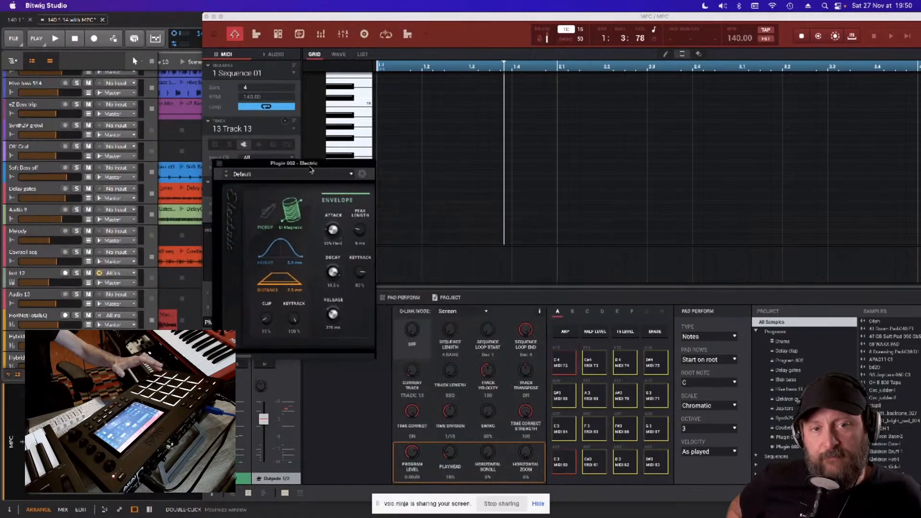
pyautogui.click(226, 176)
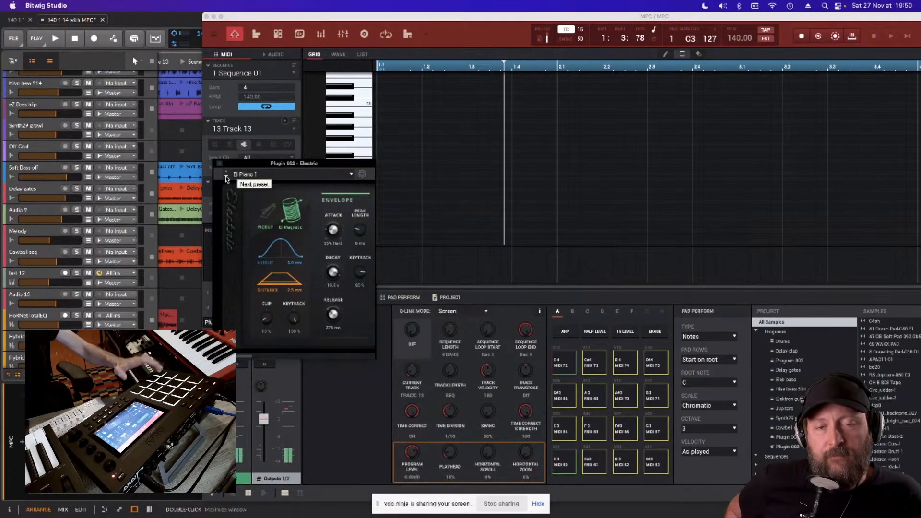
pyautogui.click(219, 163)
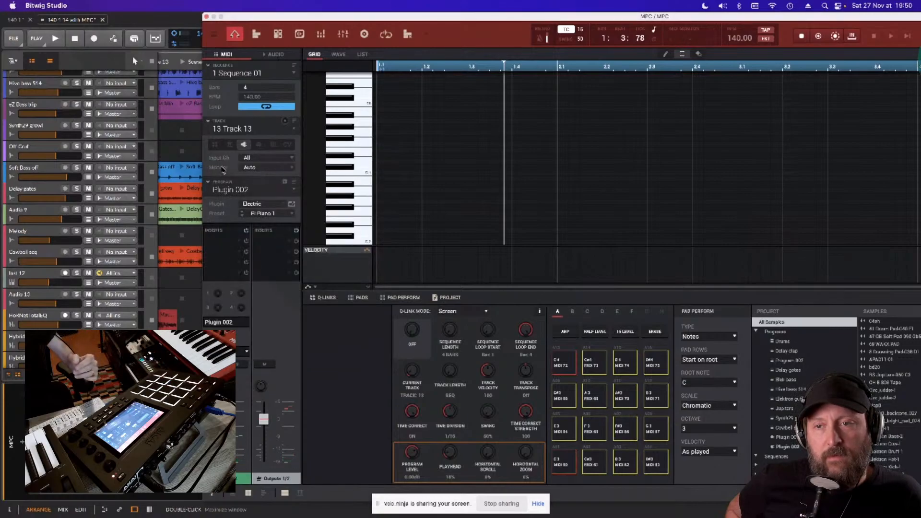
pyautogui.click(291, 217)
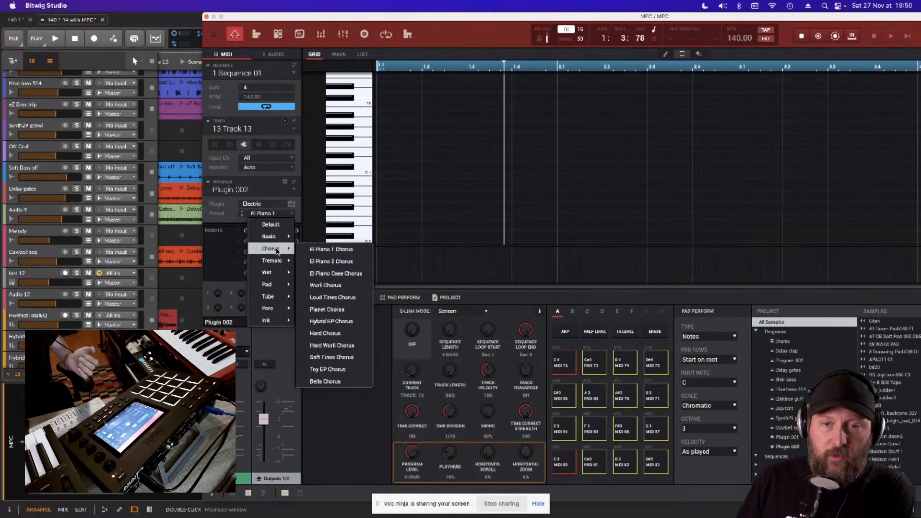
pyautogui.click(267, 203)
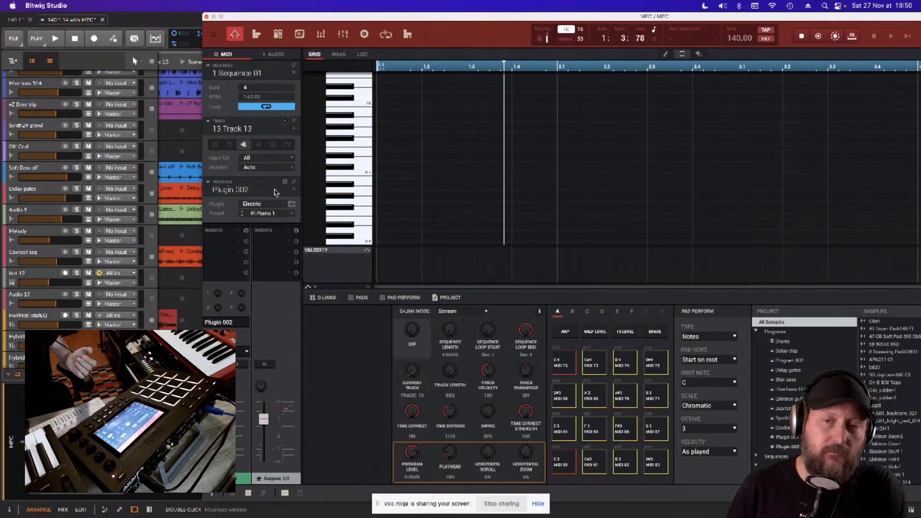
# - Assign the AIR Hybrid instrument to track 13's Plugin 002 program and open its editor window
pyautogui.click(285, 207)
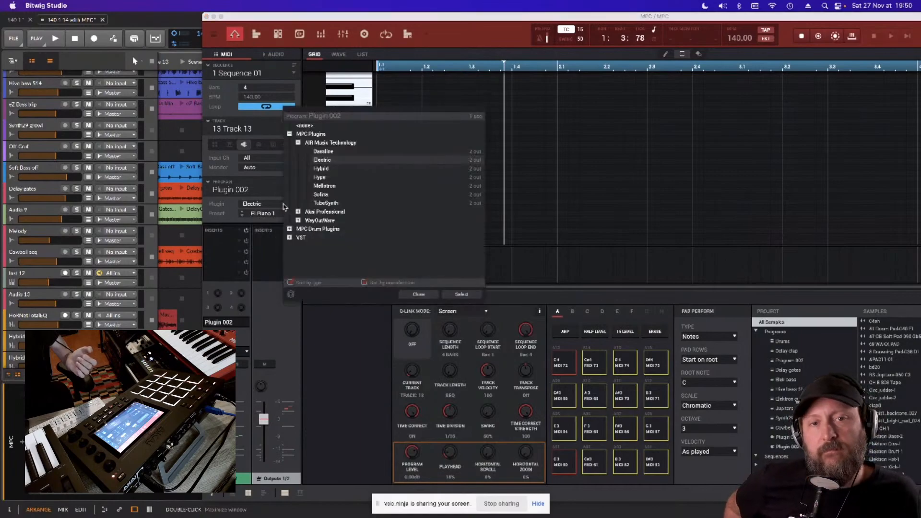
pyautogui.click(328, 169)
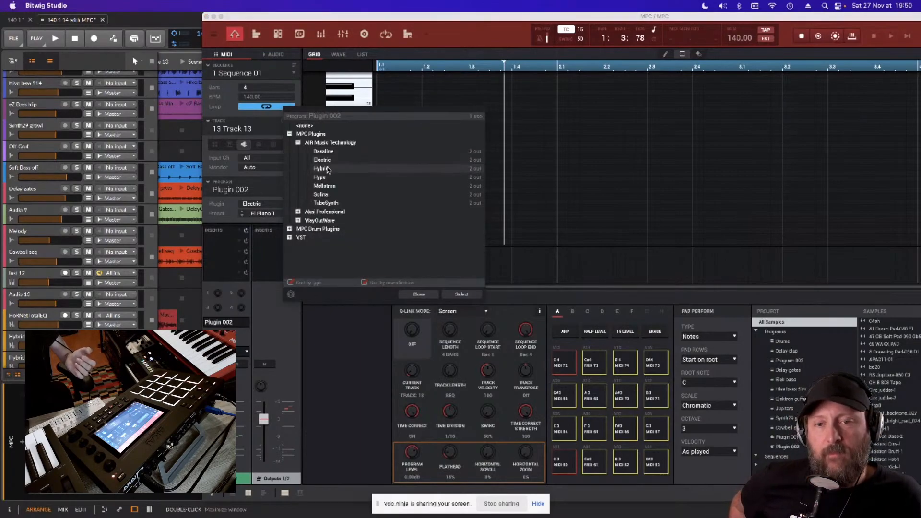
pyautogui.doubleClick(326, 170)
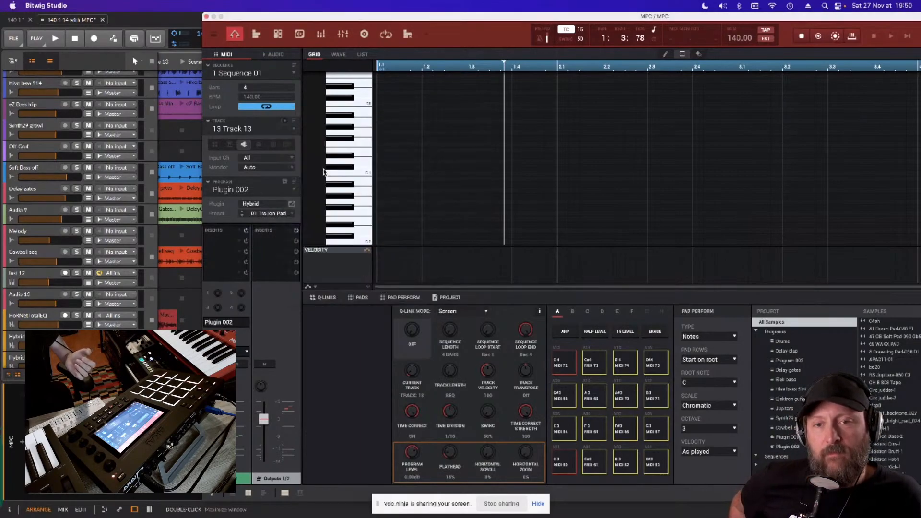
pyautogui.click(293, 205)
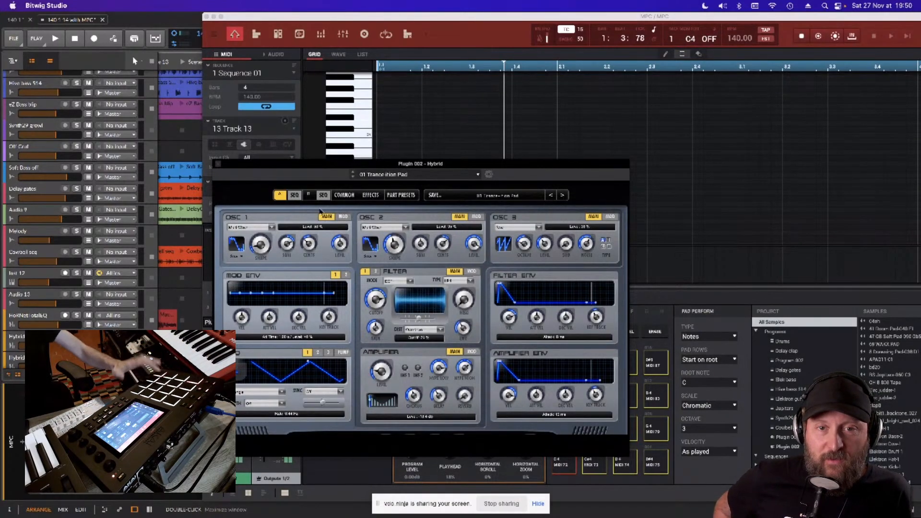
# - Step through Hybrid's presets up to 05 Hard Pusher and close the instrument's window
pyautogui.click(353, 177)
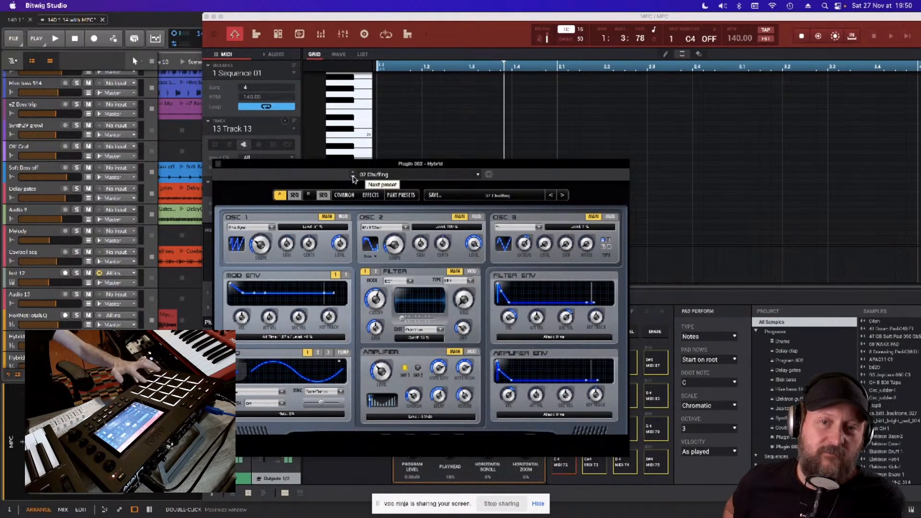
pyautogui.click(353, 177)
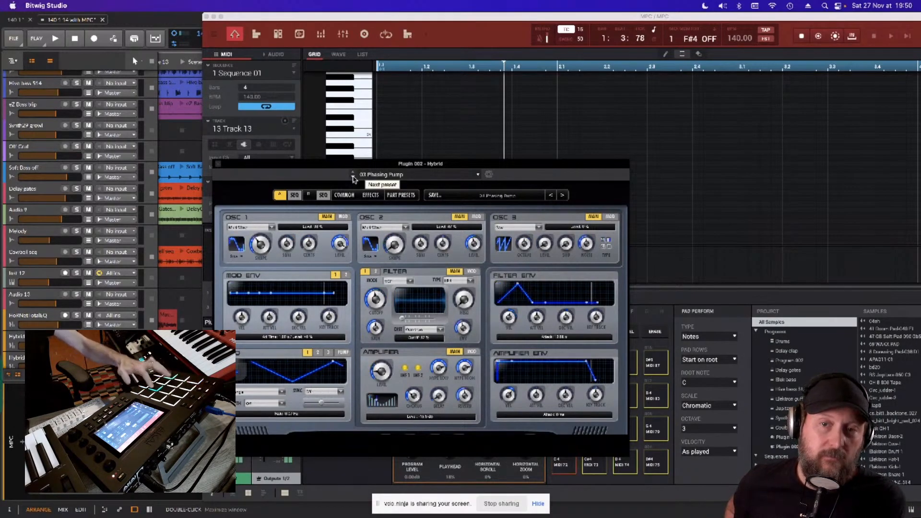
pyautogui.click(353, 176)
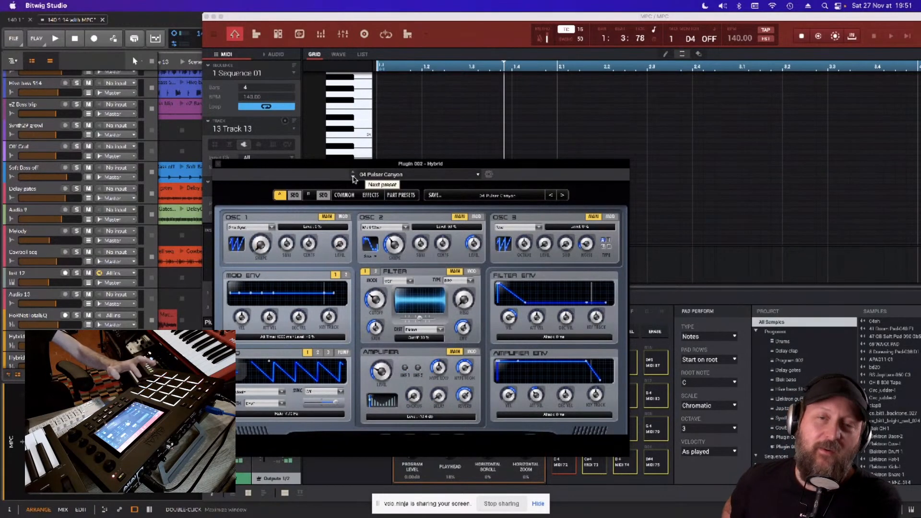
pyautogui.click(353, 177)
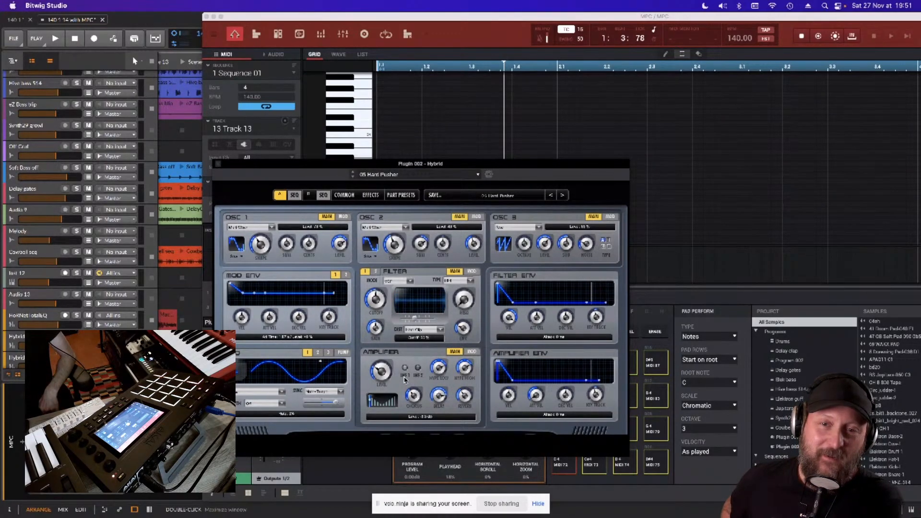
pyautogui.click(215, 165)
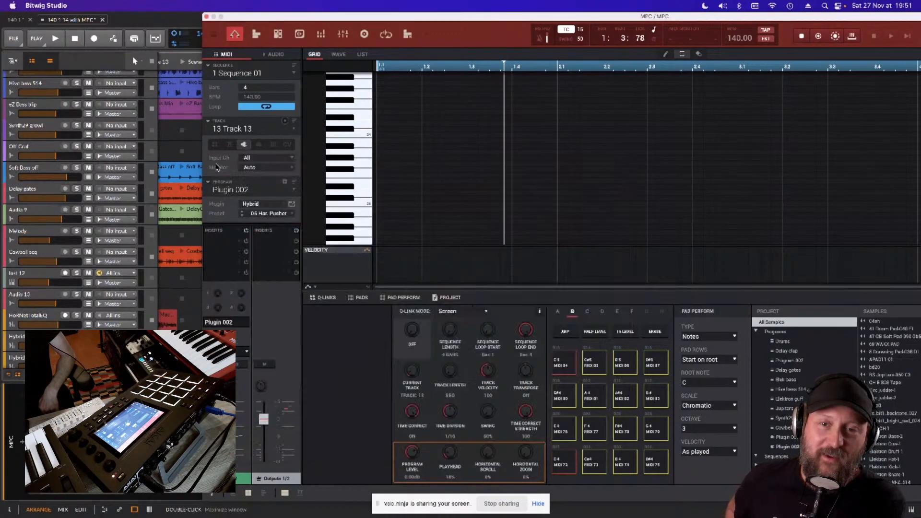
pyautogui.click(281, 207)
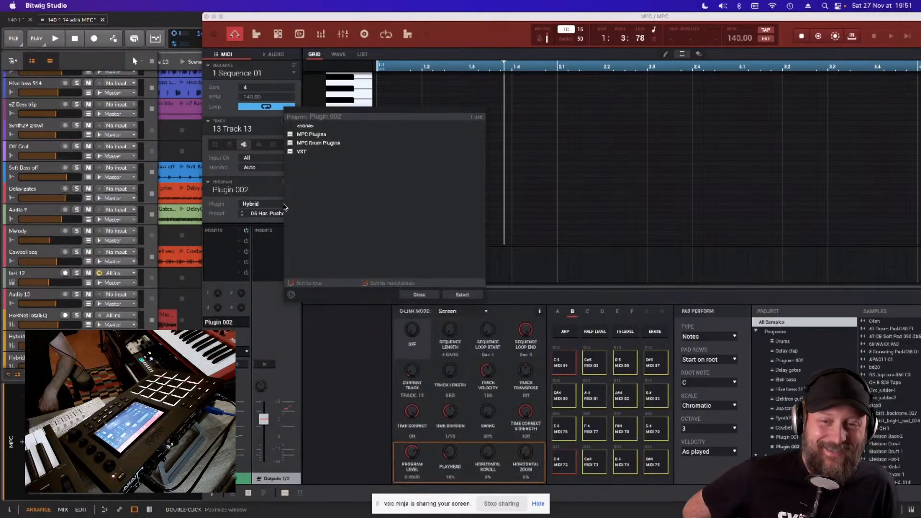
pyautogui.click(290, 135)
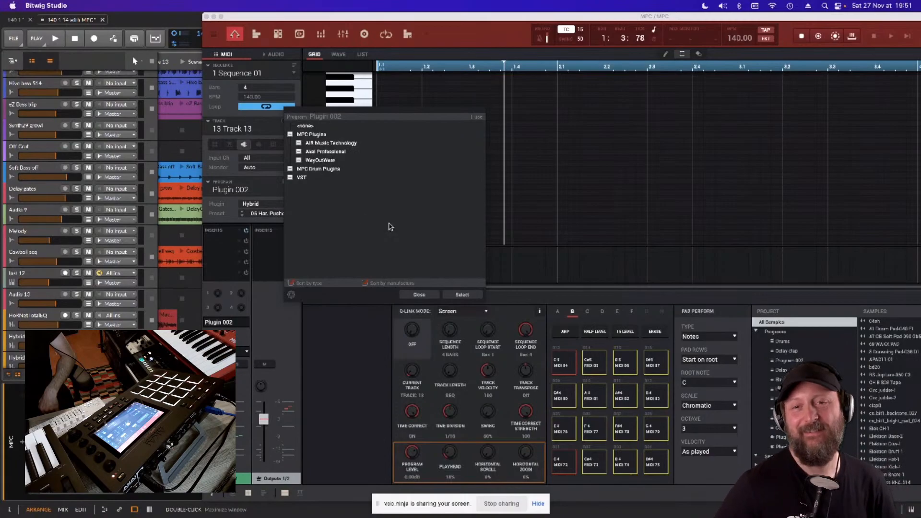
pyautogui.click(417, 297)
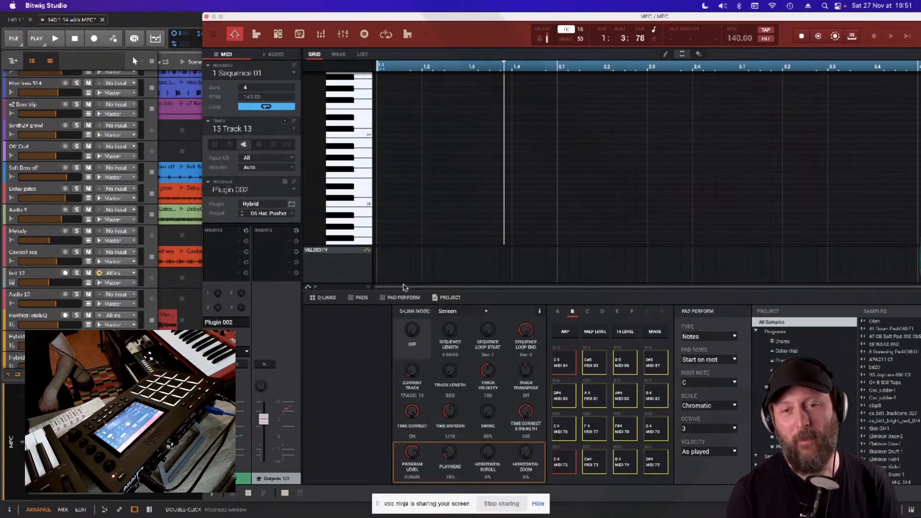
# - Assign the AIR Solina instrument to Plugin 002, load its Standard Strings Wide preset, and close its editor window
pyautogui.click(285, 206)
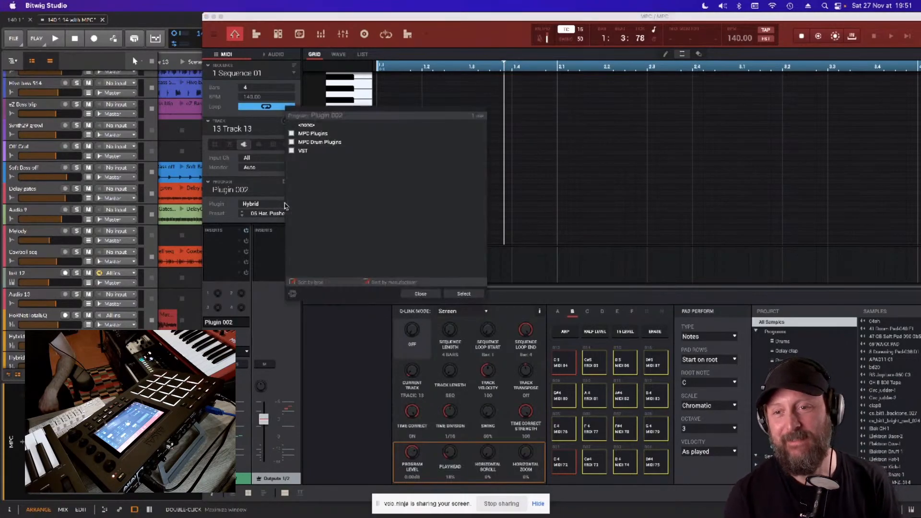
pyautogui.click(291, 134)
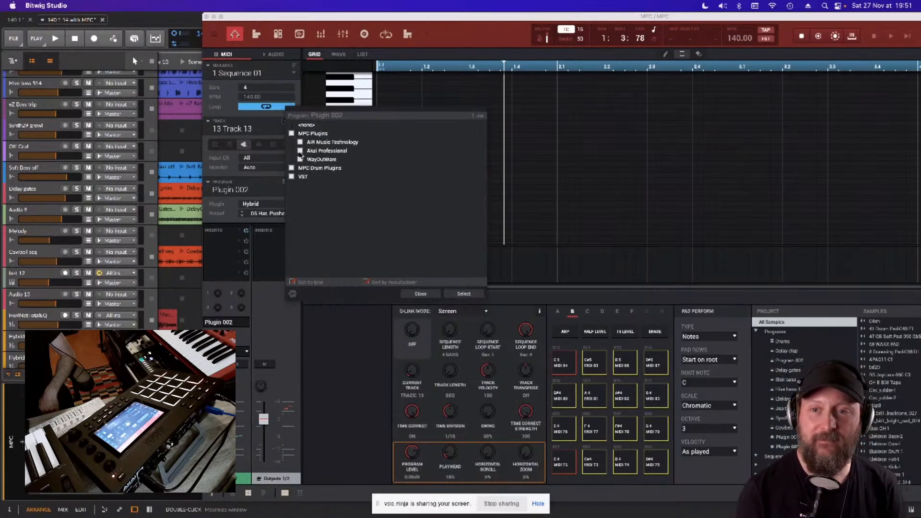
pyautogui.click(300, 142)
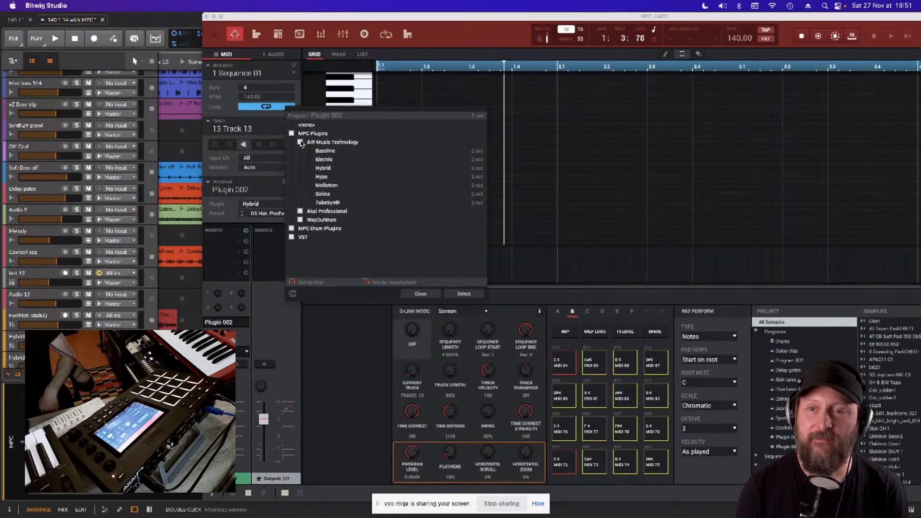
pyautogui.doubleClick(321, 194)
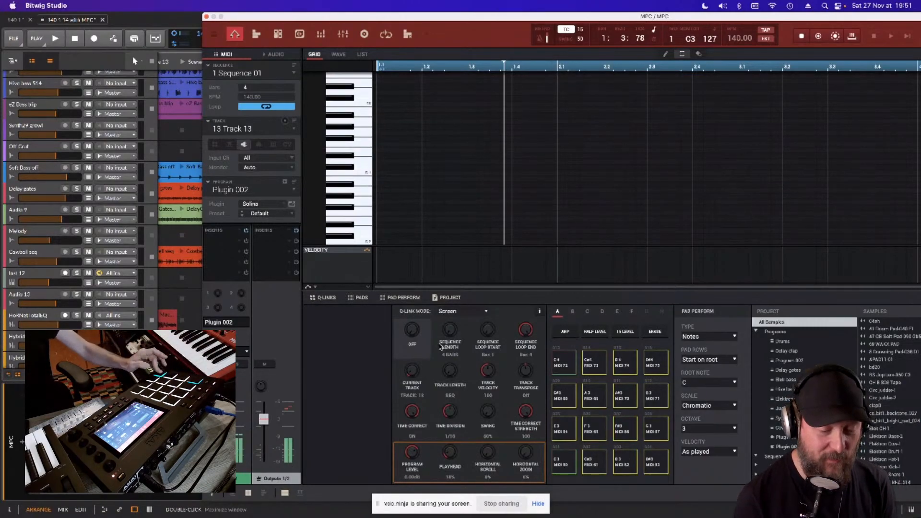
pyautogui.click(291, 204)
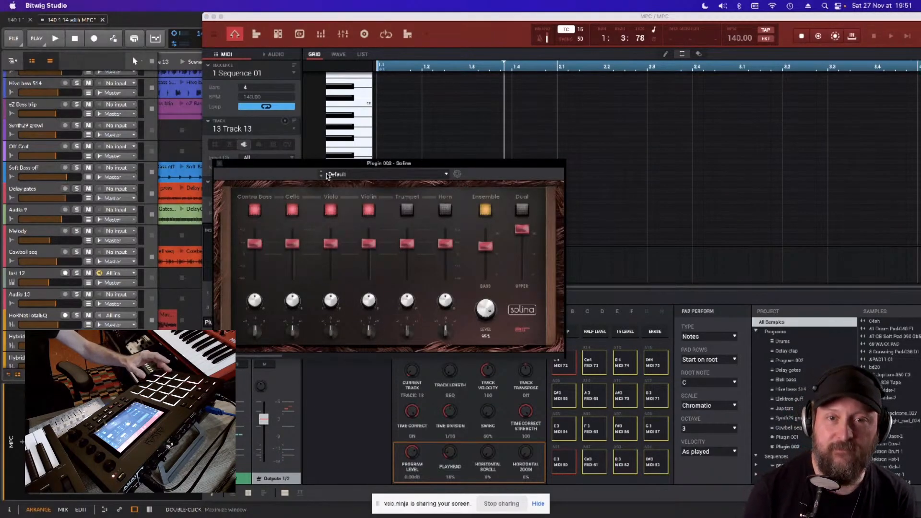
pyautogui.click(322, 176)
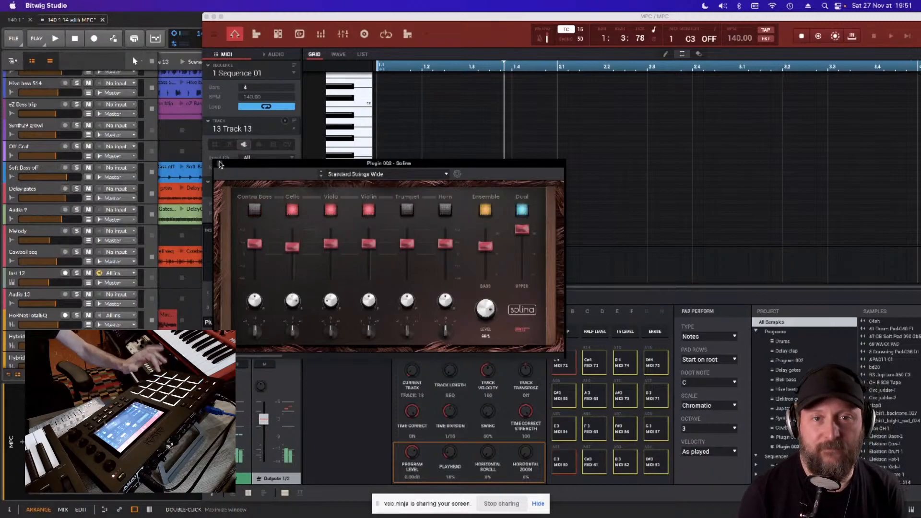
pyautogui.click(220, 164)
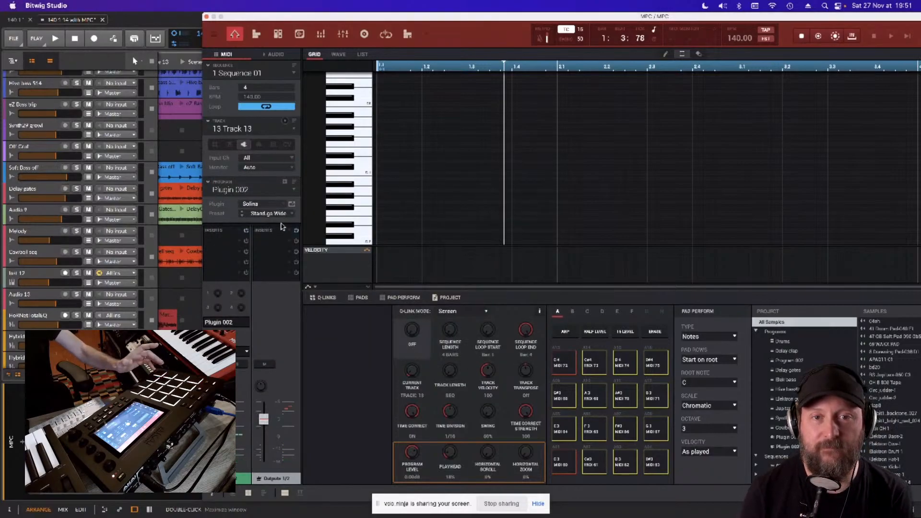
# - Assign the AIR TubeSynth instrument to Plugin 002, open its editor window and move it clear of the note grid
pyautogui.click(282, 205)
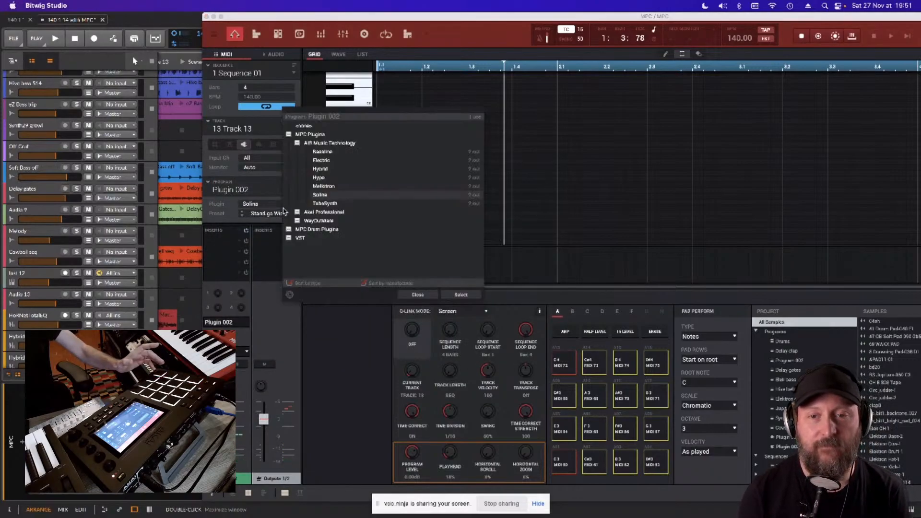
pyautogui.doubleClick(318, 204)
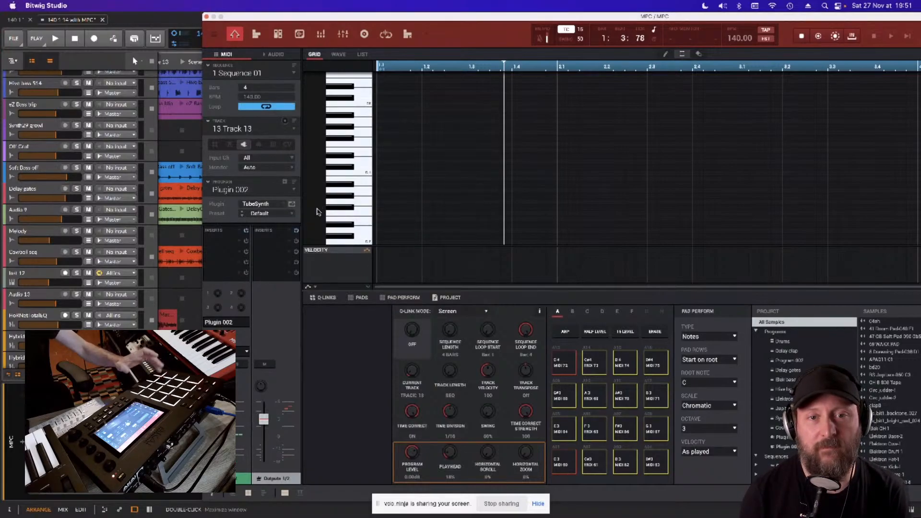
pyautogui.click(292, 204)
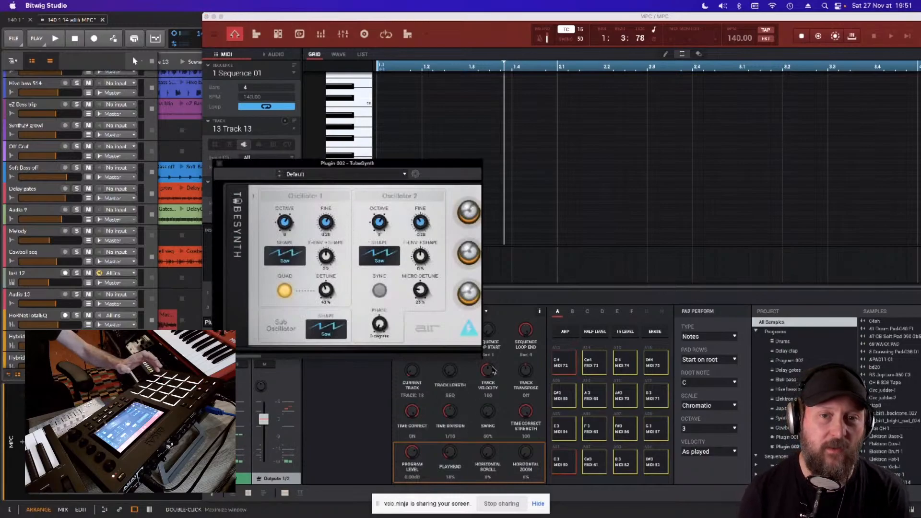
pyautogui.moveTo(342, 167); pyautogui.dragTo(203, 136)
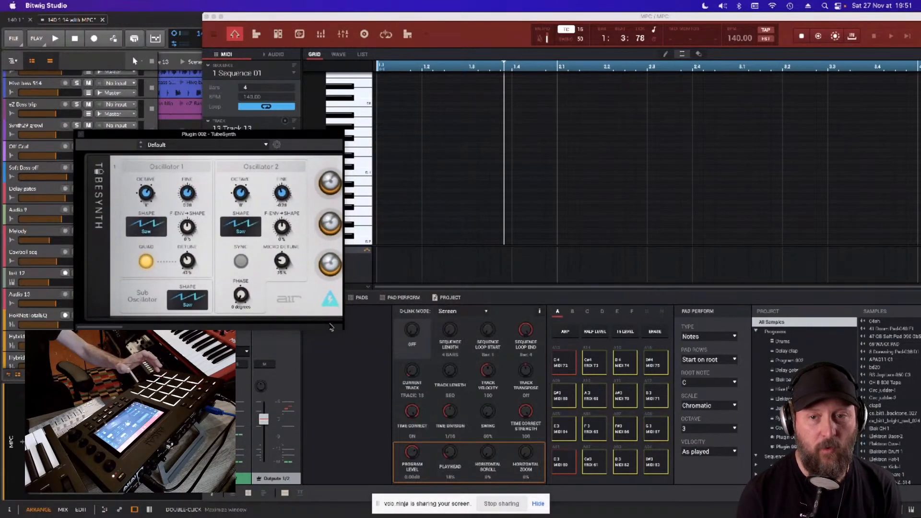
# - Widen the TubeSynth editor window, look across its panel from the oscillators to the effects, and close the window
pyautogui.moveTo(344, 327); pyautogui.dragTo(919, 327)
pyautogui.moveTo(564, 138); pyautogui.dragTo(477, 116)
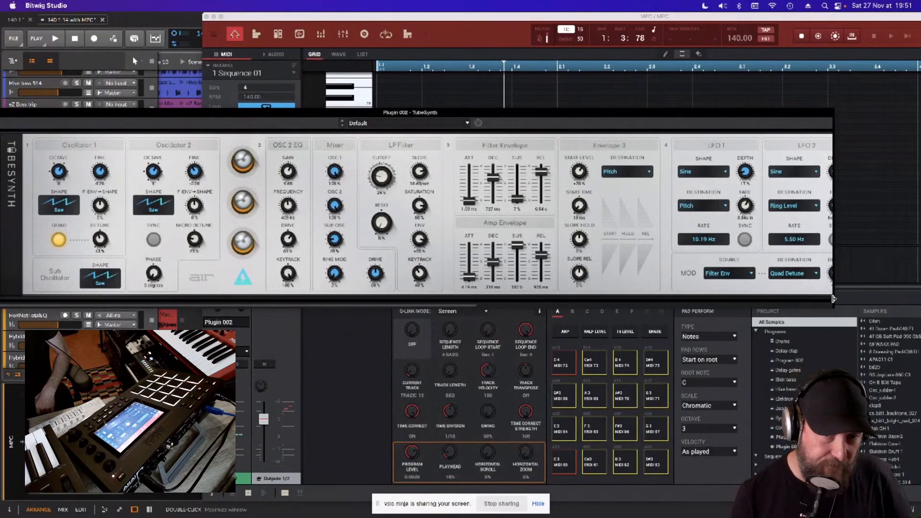
pyautogui.moveTo(834, 298); pyautogui.dragTo(919, 318)
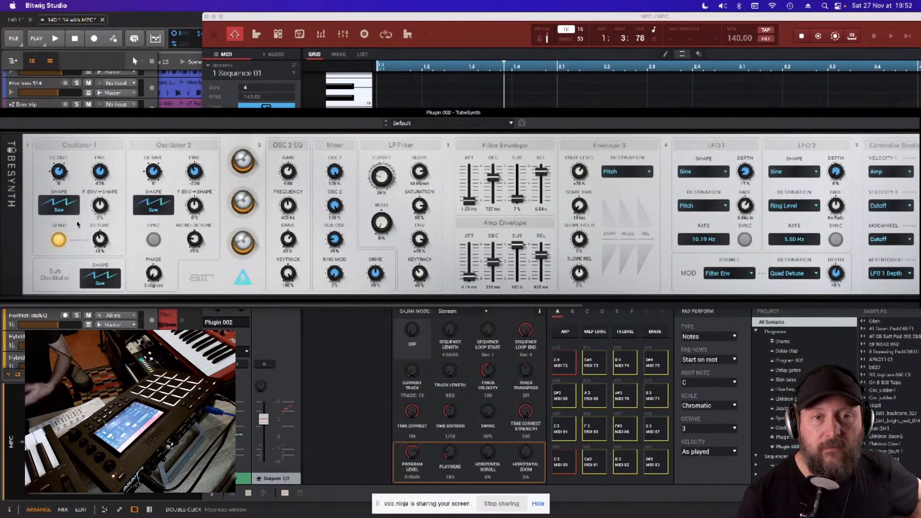
pyautogui.hscroll(10, 302, 238)
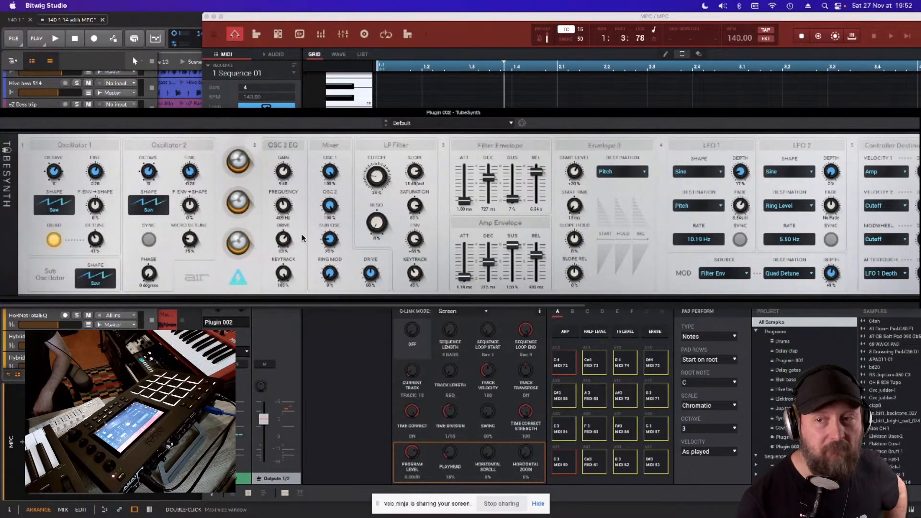
pyautogui.hscroll(4, 300, 237)
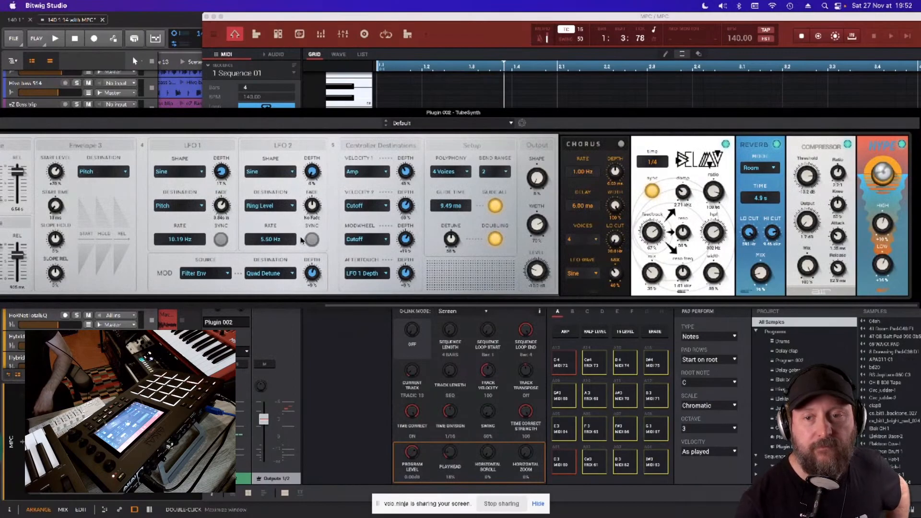
pyautogui.hscroll(-13, 301, 240)
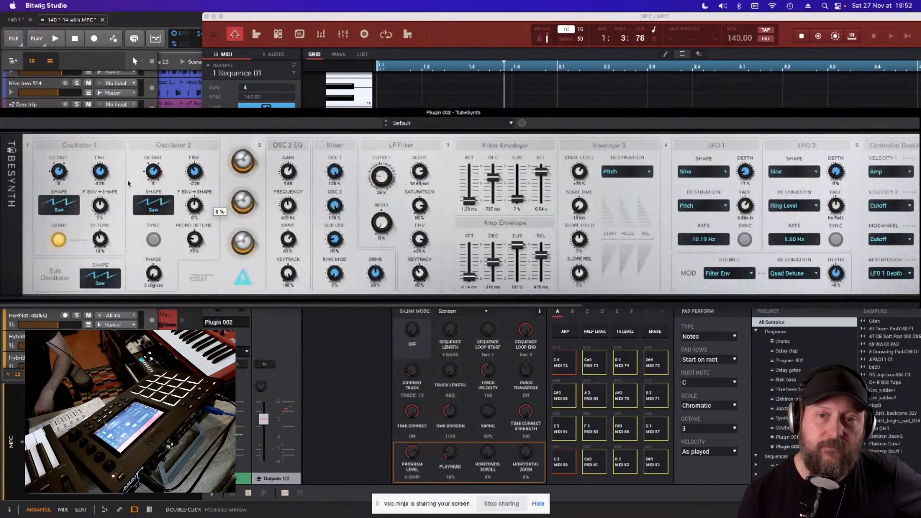
pyautogui.moveTo(54, 116); pyautogui.dragTo(113, 127)
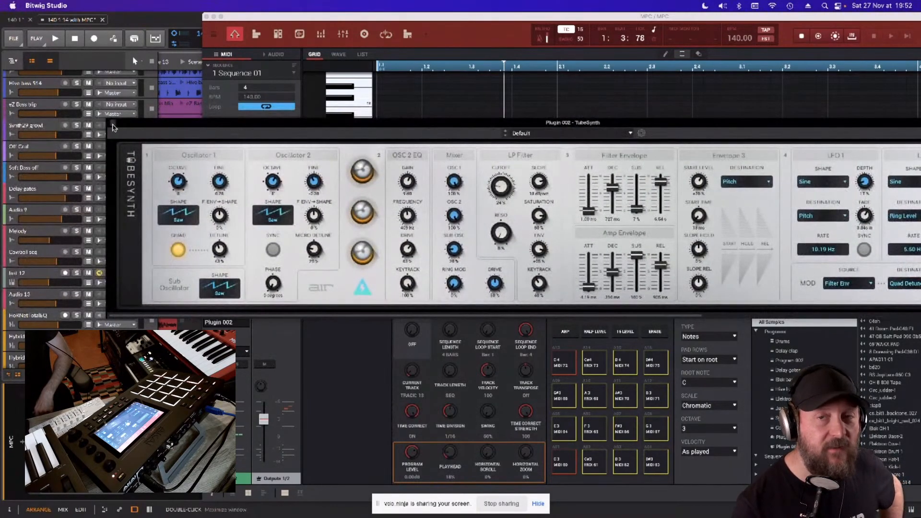
pyautogui.click(113, 123)
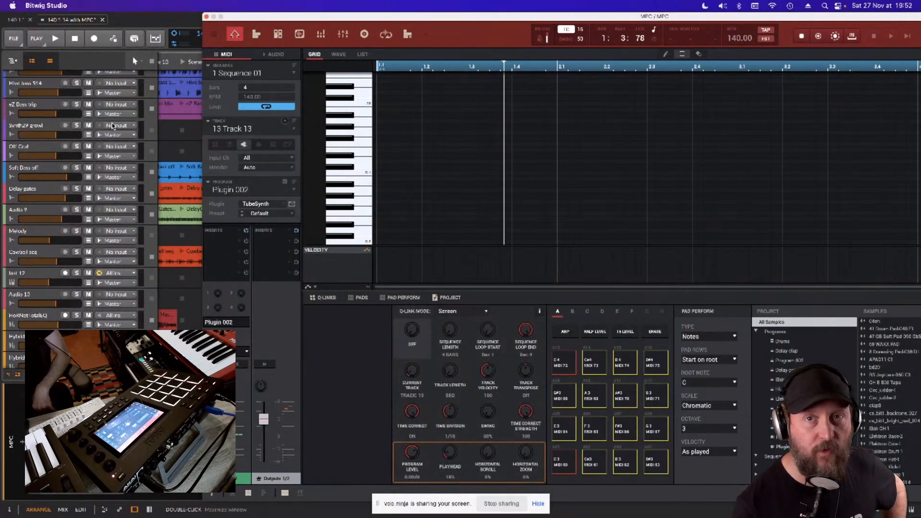
# - Assign the WayOutWare Odyssey instrument to Plugin 002 and open its editor in a wide window that shows most of the panel
pyautogui.click(285, 208)
pyautogui.click(299, 213)
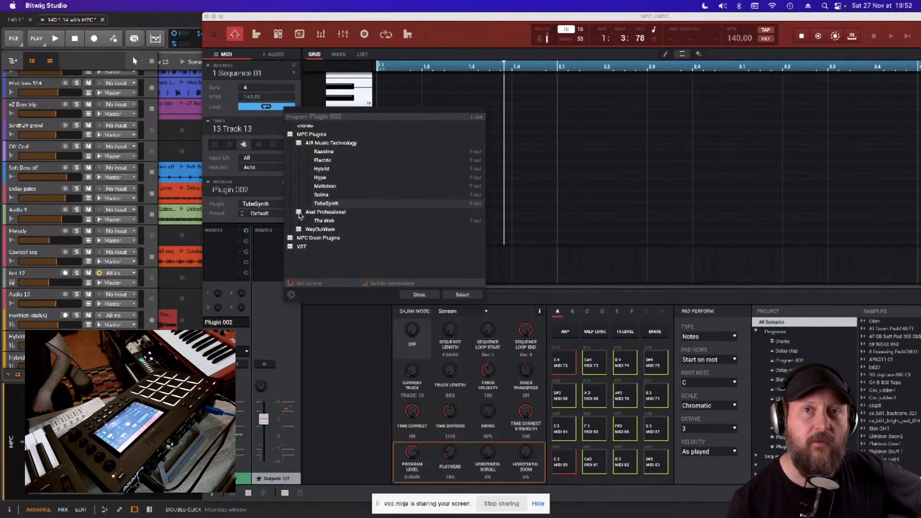
pyautogui.click(299, 230)
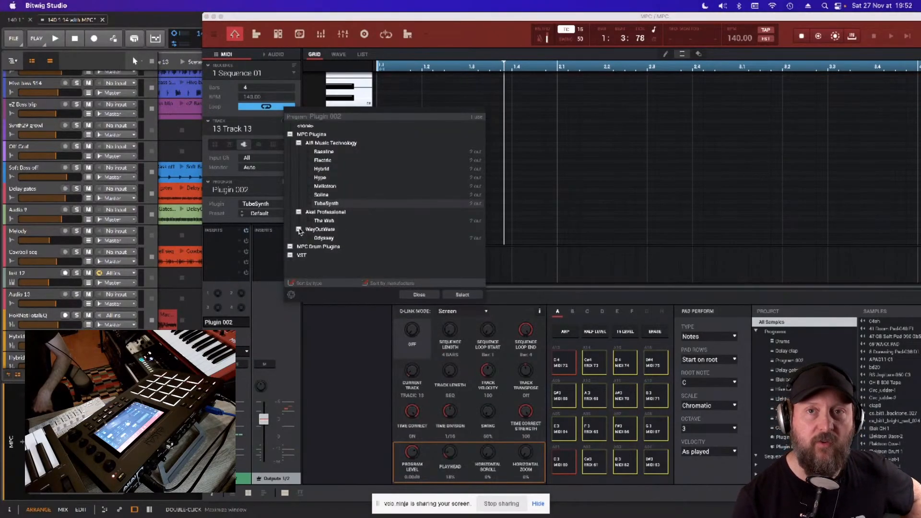
pyautogui.doubleClick(327, 237)
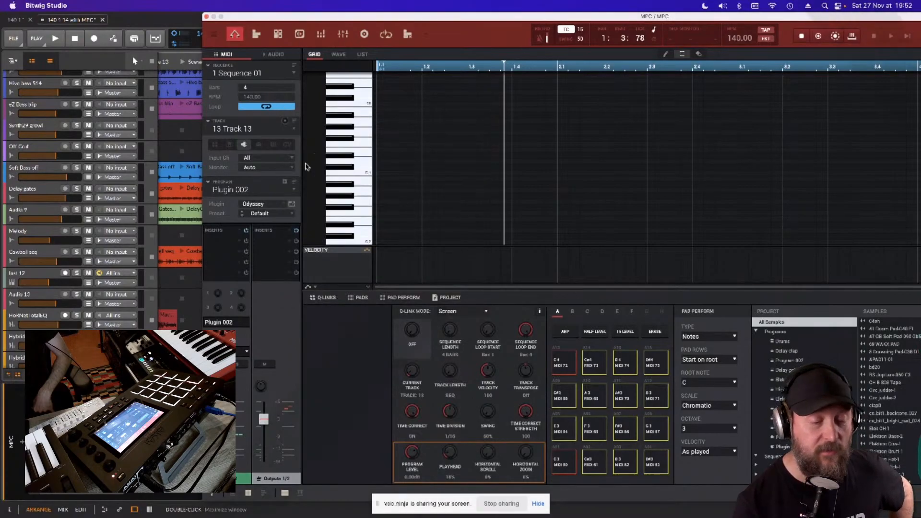
pyautogui.click(291, 205)
pyautogui.moveTo(210, 123); pyautogui.dragTo(149, 58)
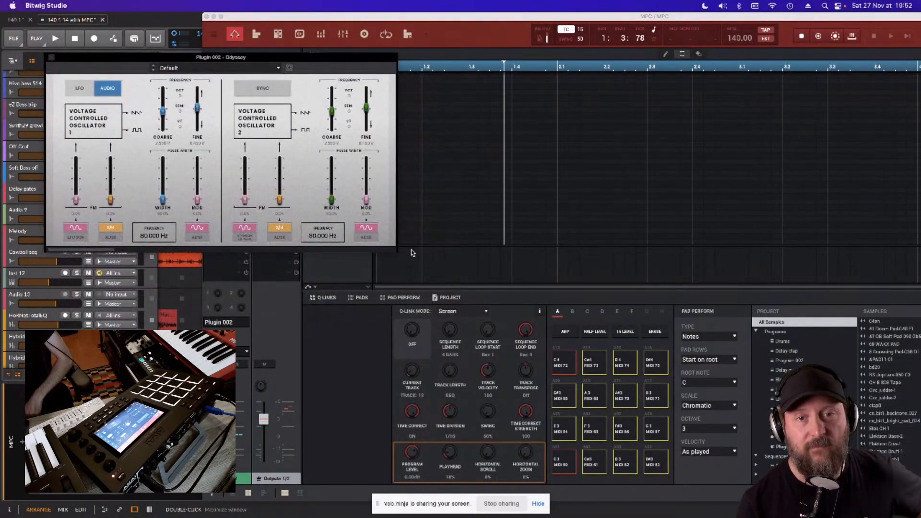
pyautogui.moveTo(397, 250); pyautogui.dragTo(919, 250)
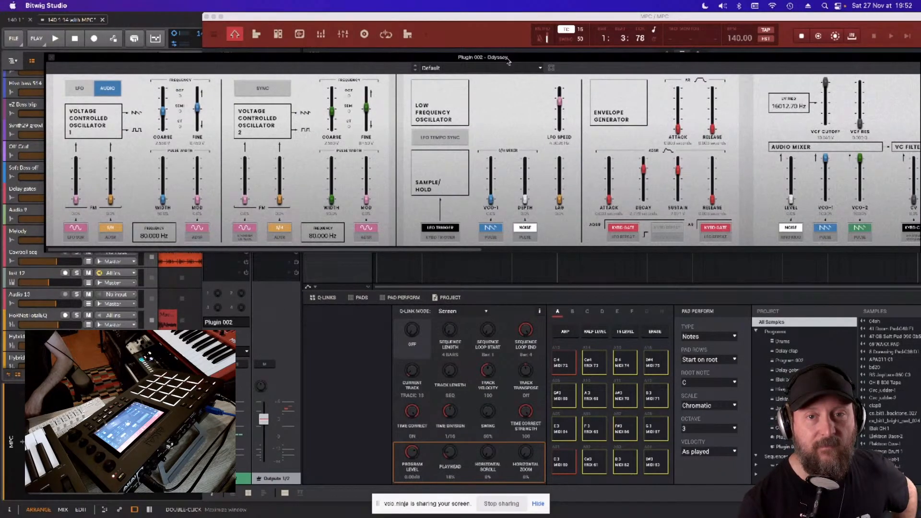
pyautogui.moveTo(509, 61); pyautogui.dragTo(485, 75)
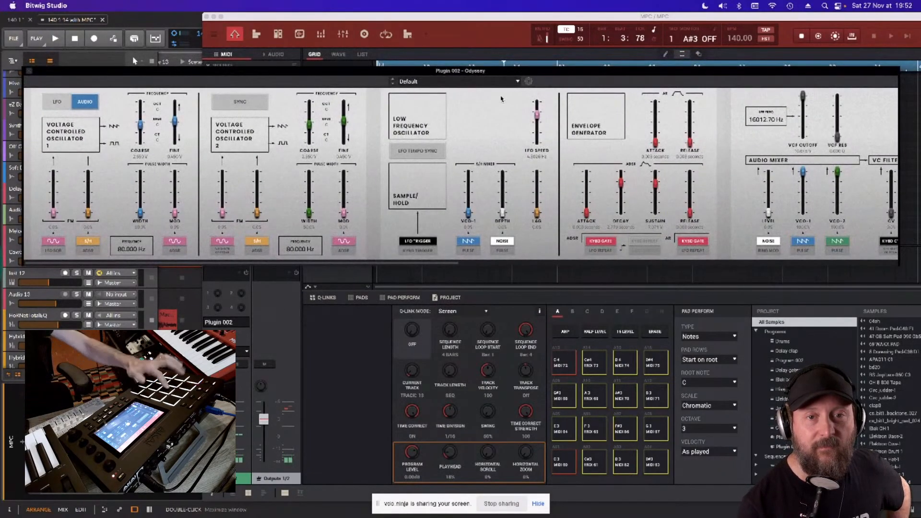
# - Step through Odyssey's presets up to Triple Dubby and close the instrument's window
pyautogui.click(393, 85)
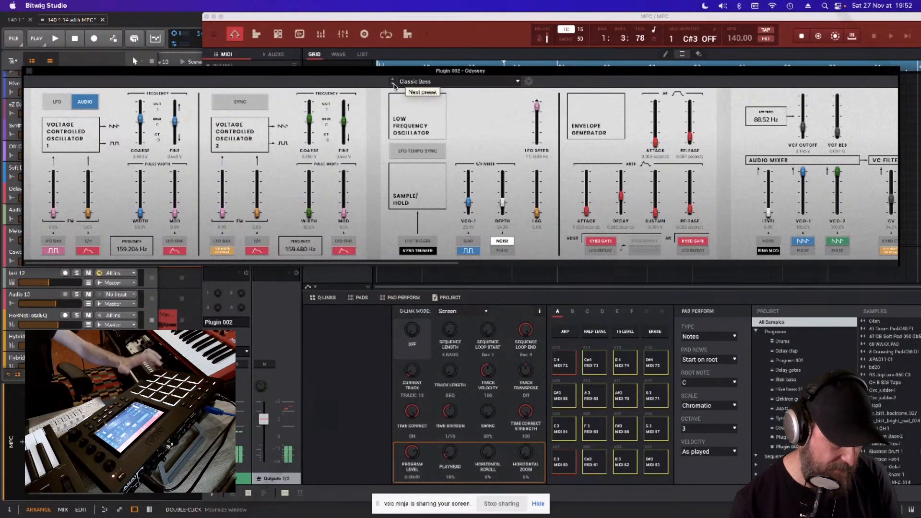
pyautogui.click(393, 85)
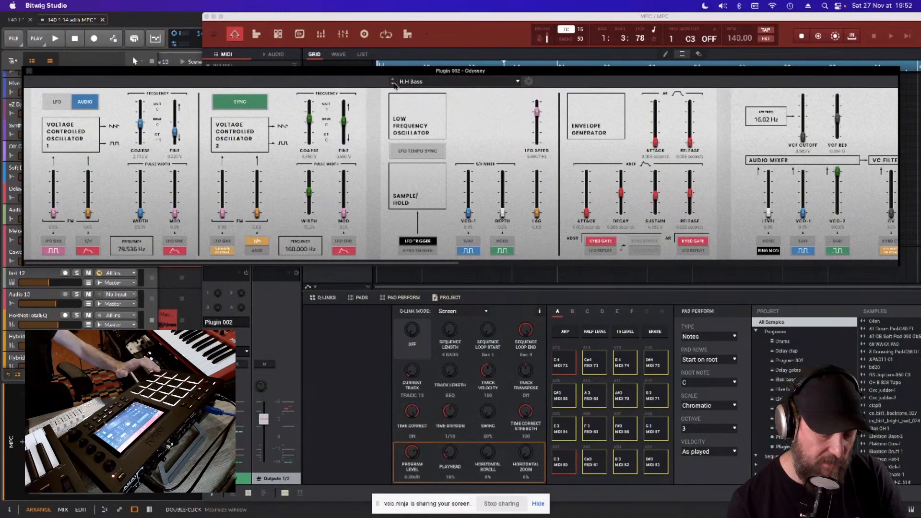
pyautogui.click(394, 85)
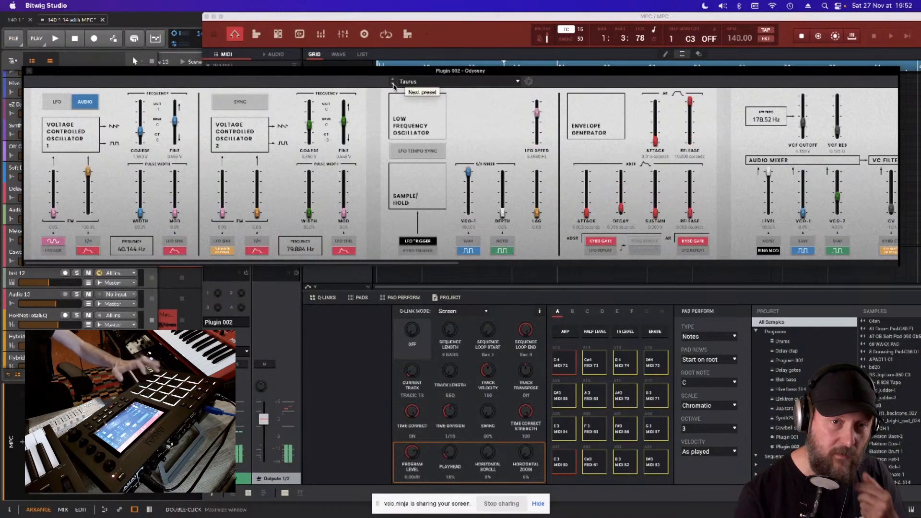
pyautogui.click(394, 84)
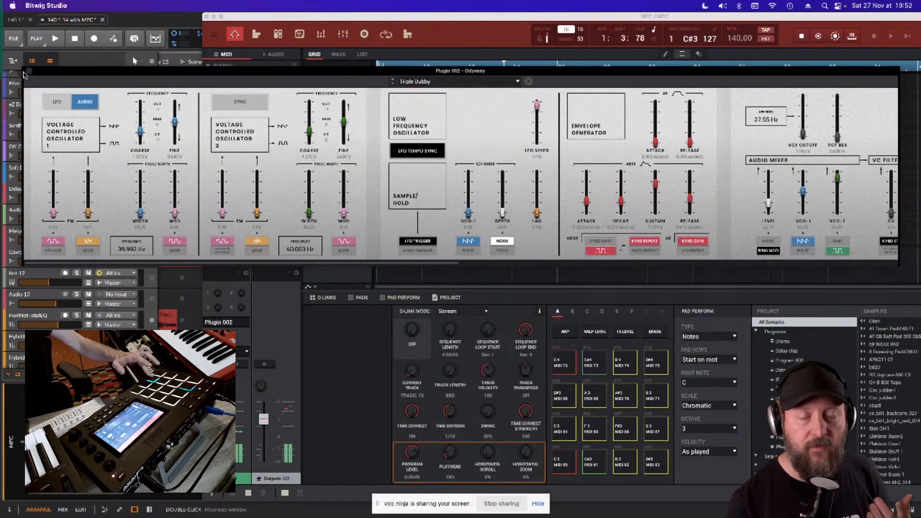
pyautogui.click(30, 73)
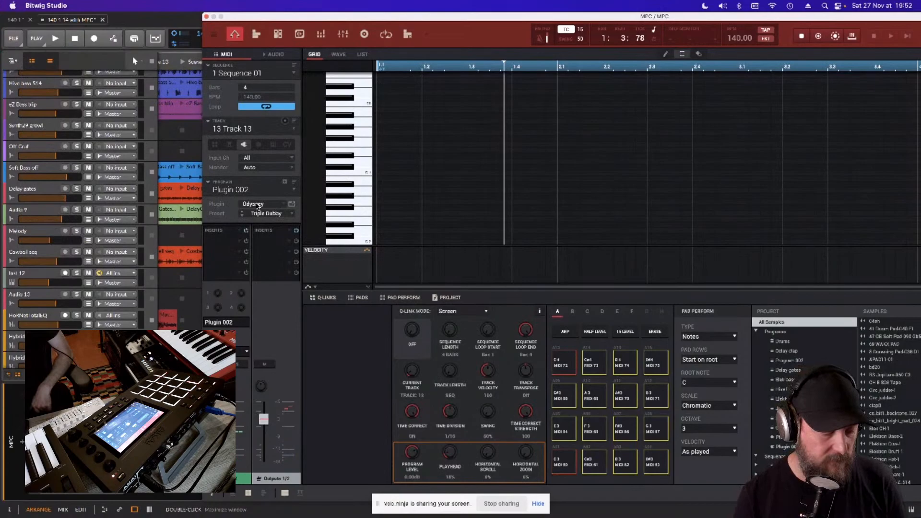
# - Assign the AIR drum plug-in DrumSynth:Kick to Plugin 002, open its editor window and move it beside the note grid
pyautogui.click(286, 208)
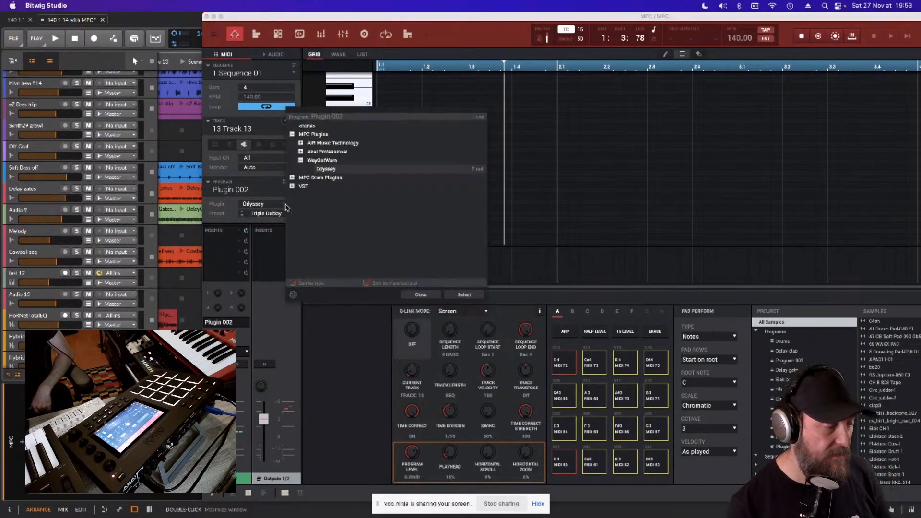
pyautogui.click(292, 178)
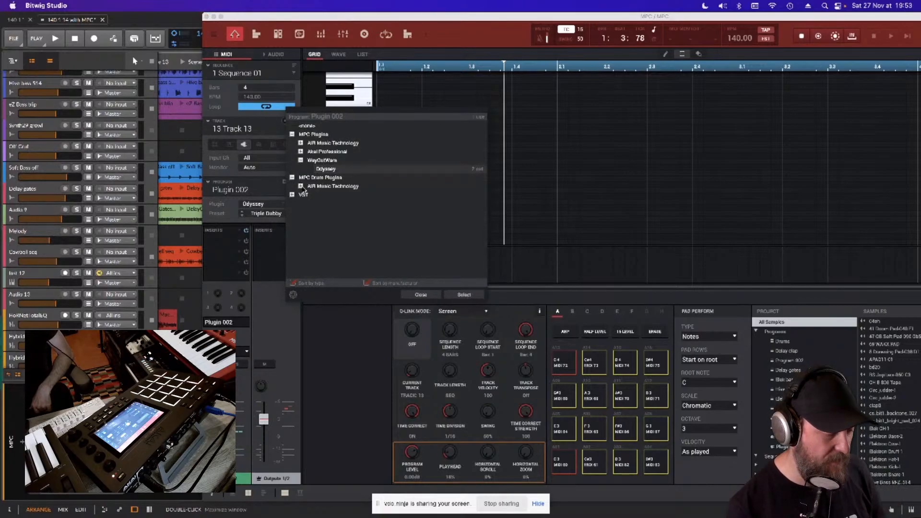
pyautogui.click(301, 186)
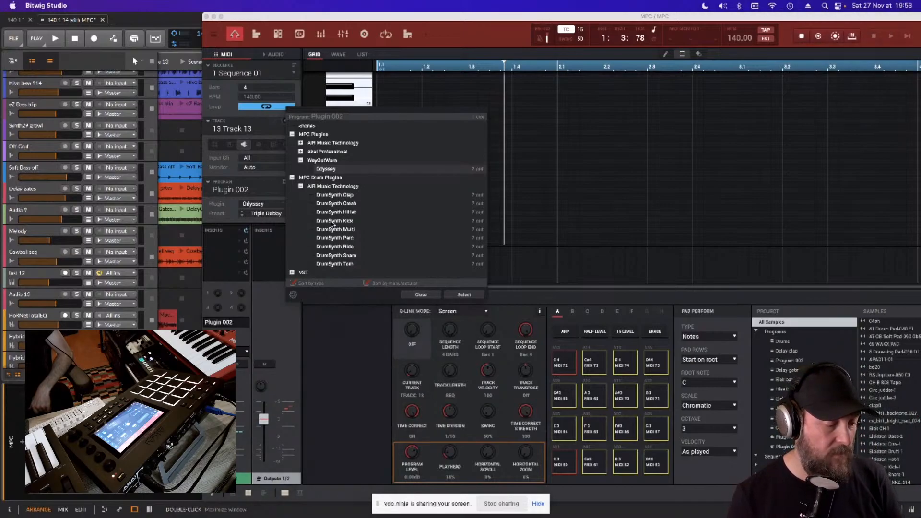
pyautogui.doubleClick(334, 221)
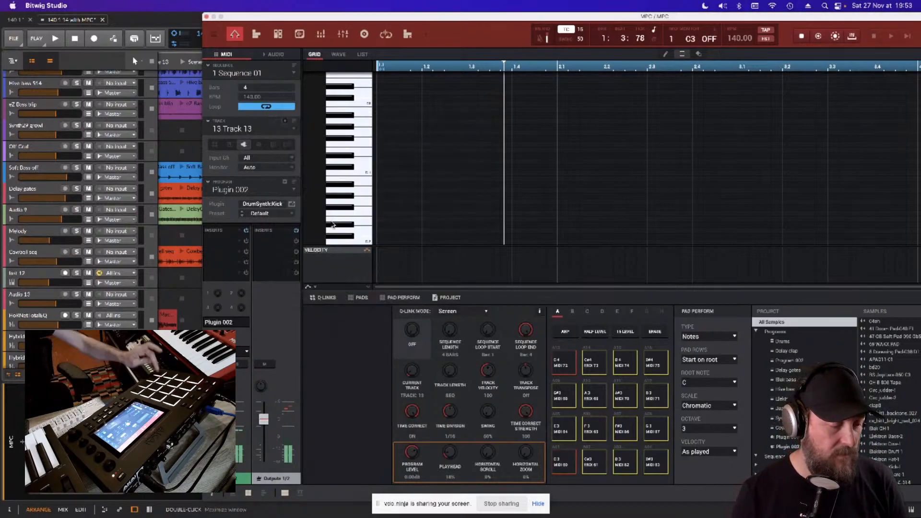
pyautogui.click(292, 204)
pyautogui.moveTo(156, 70); pyautogui.dragTo(276, 132)
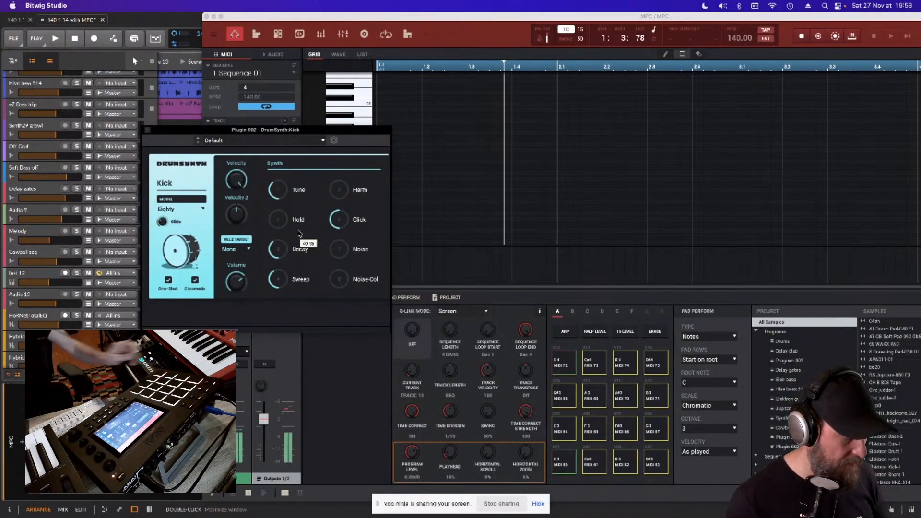
# - Lower the kick's Tune slightly and step through the DrumSynth:Kick presets up to Its A Trap
pyautogui.moveTo(278, 188); pyautogui.dragTo(278, 191)
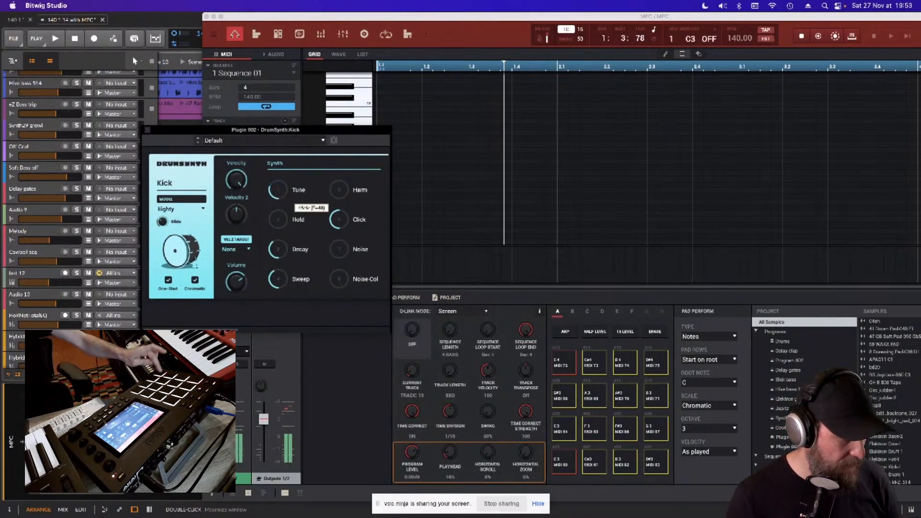
pyautogui.click(198, 143)
pyautogui.click(198, 143)
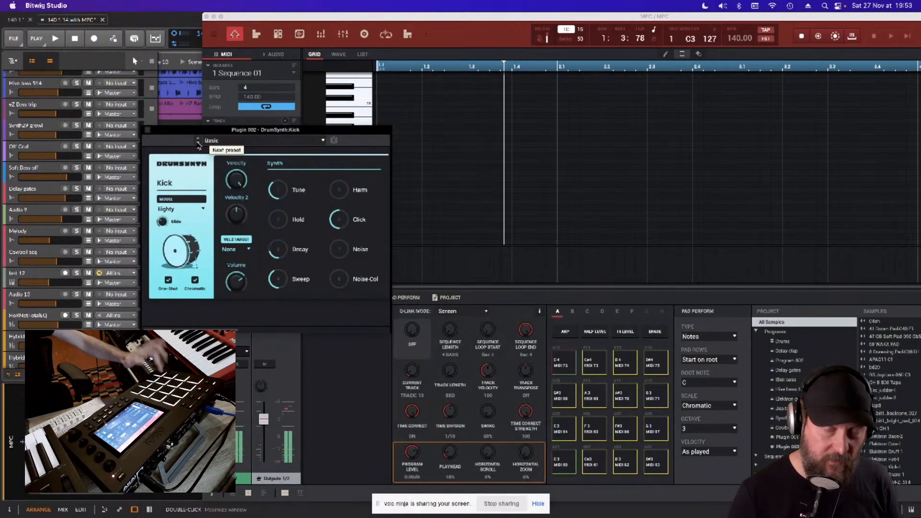
pyautogui.click(198, 143)
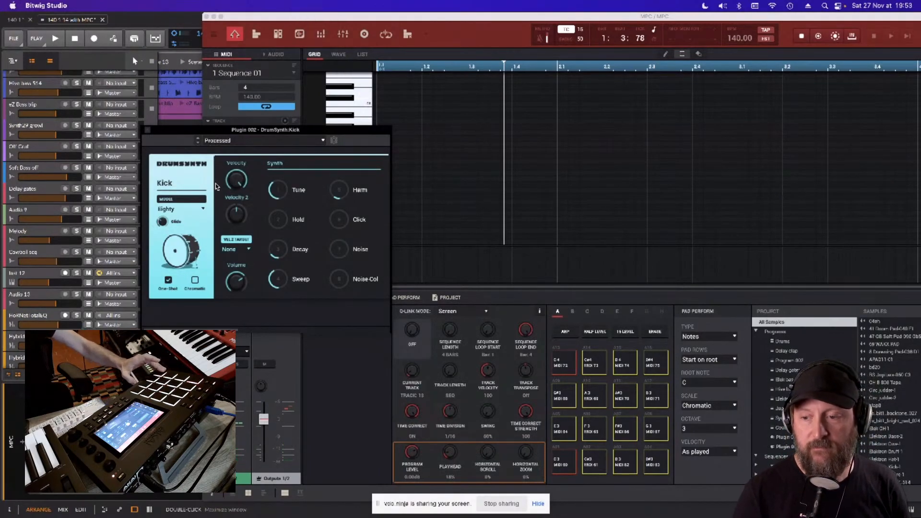
pyautogui.click(198, 143)
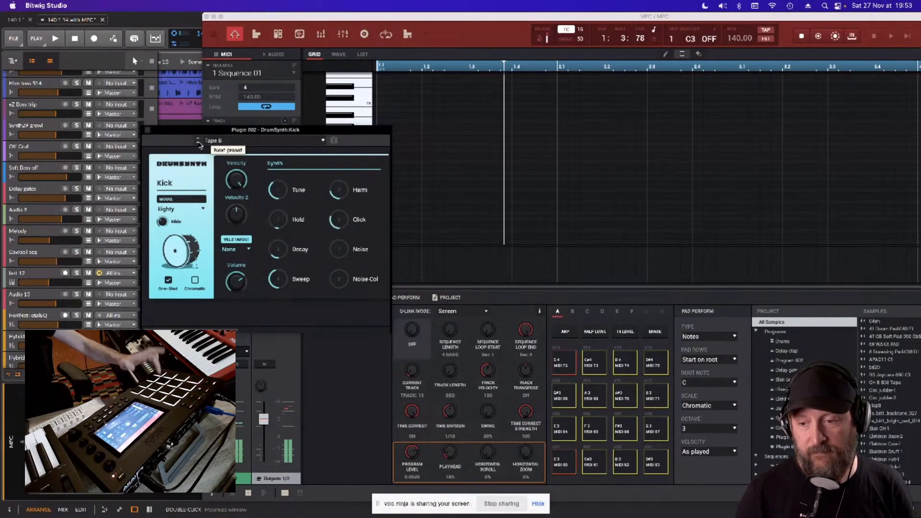
pyautogui.click(198, 143)
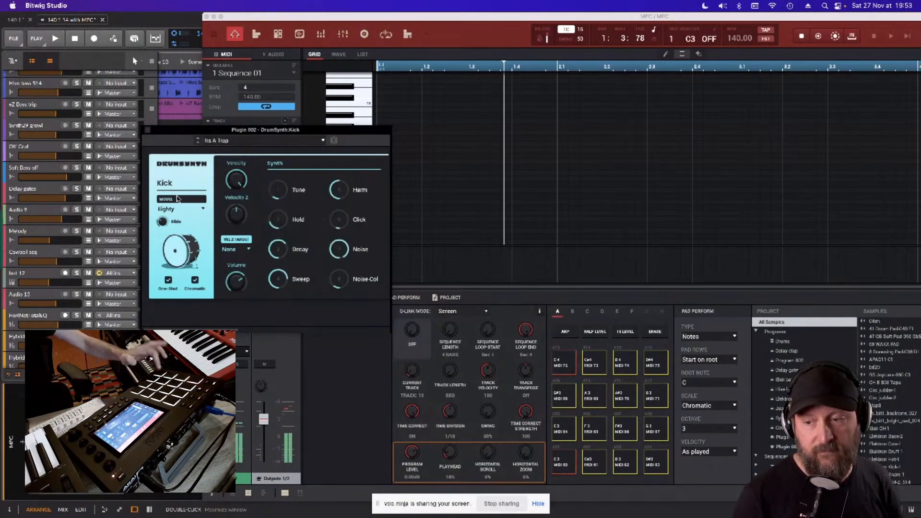
# - Look through the kick's available models, keep Eighty, and close the DrumSynth:Kick window
pyautogui.click(203, 209)
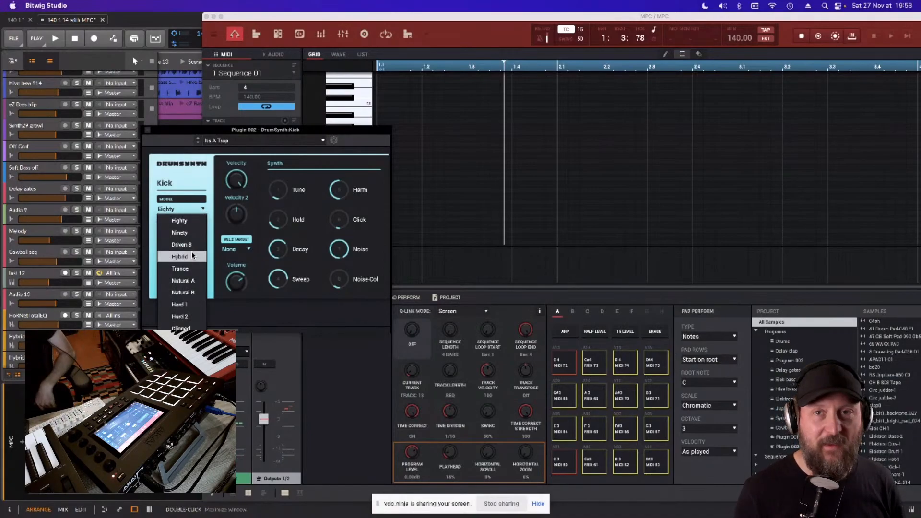
pyautogui.click(188, 134)
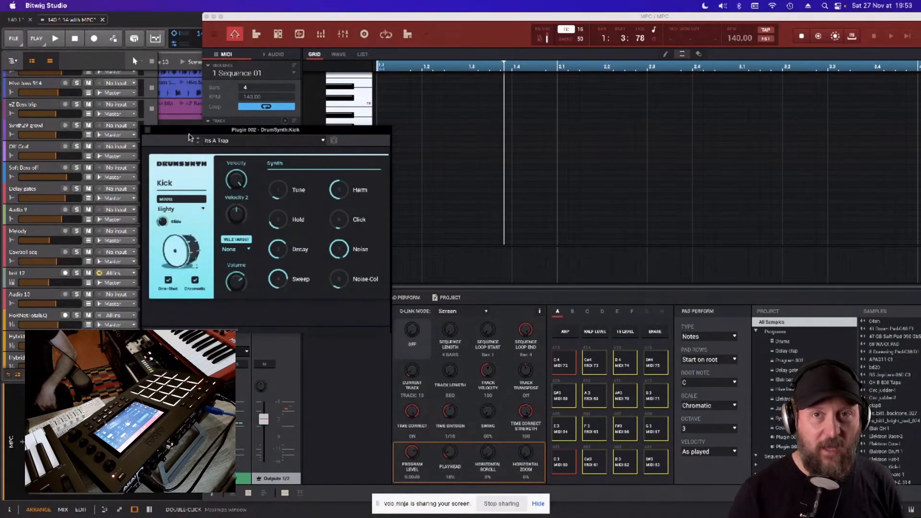
pyautogui.click(147, 130)
# - Assign the AIR DrumSynth:Snare instrument to Plugin 002 and step through its presets up to Tape A
pyautogui.click(281, 205)
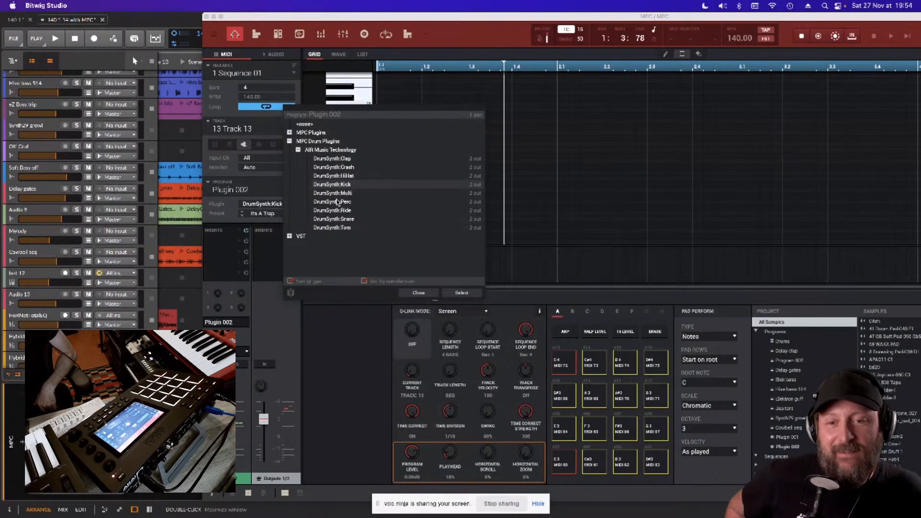
pyautogui.doubleClick(335, 220)
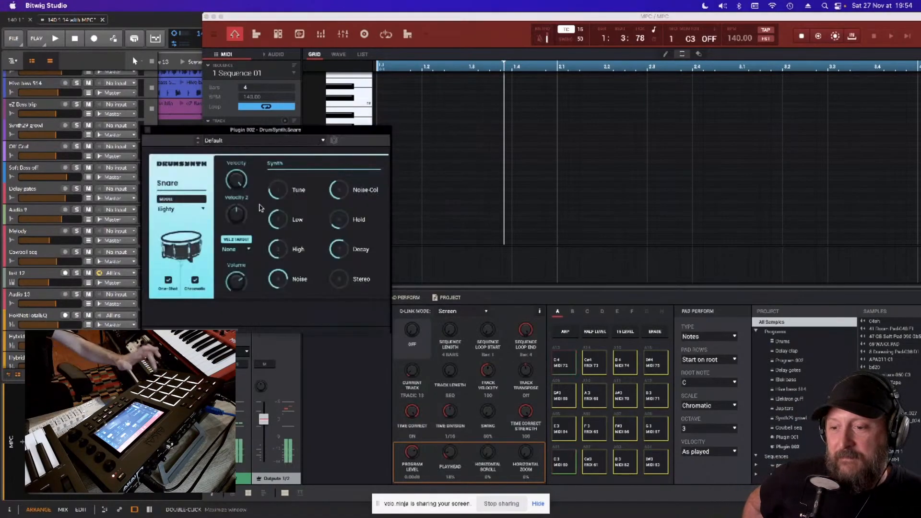
pyautogui.click(199, 143)
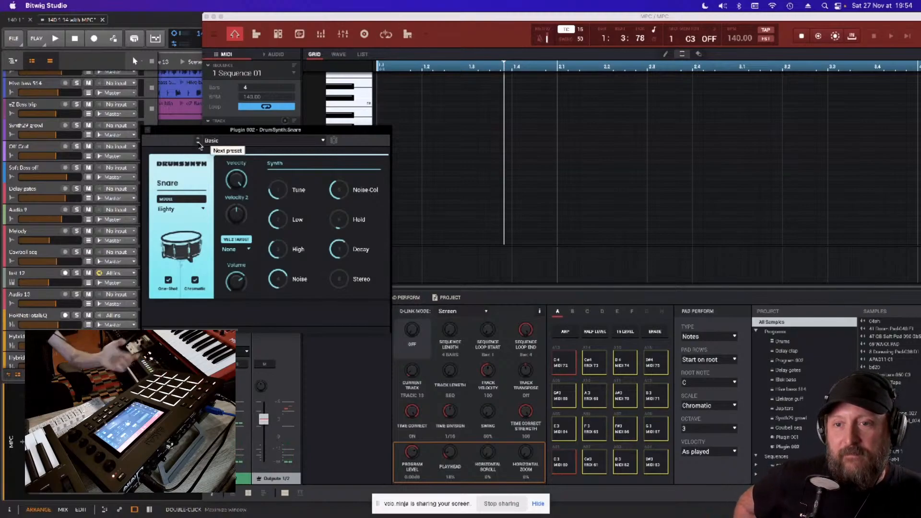
pyautogui.click(199, 143)
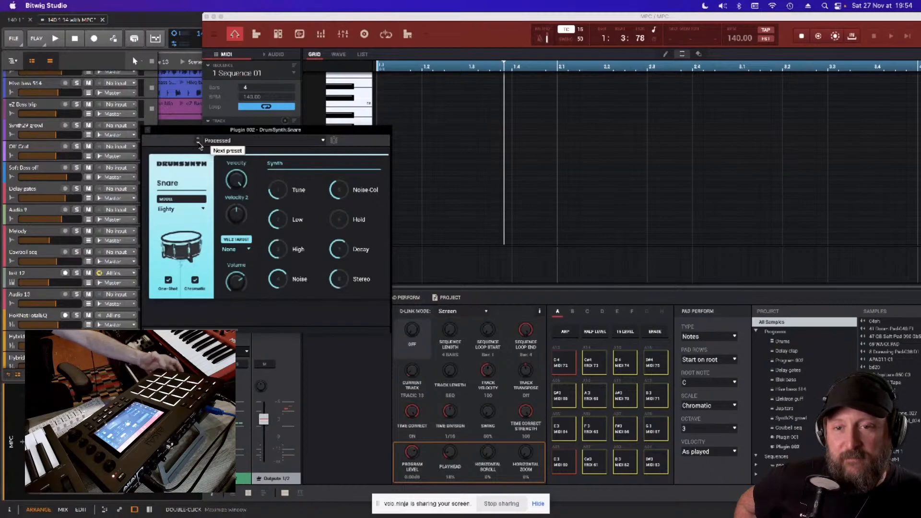
pyautogui.click(199, 143)
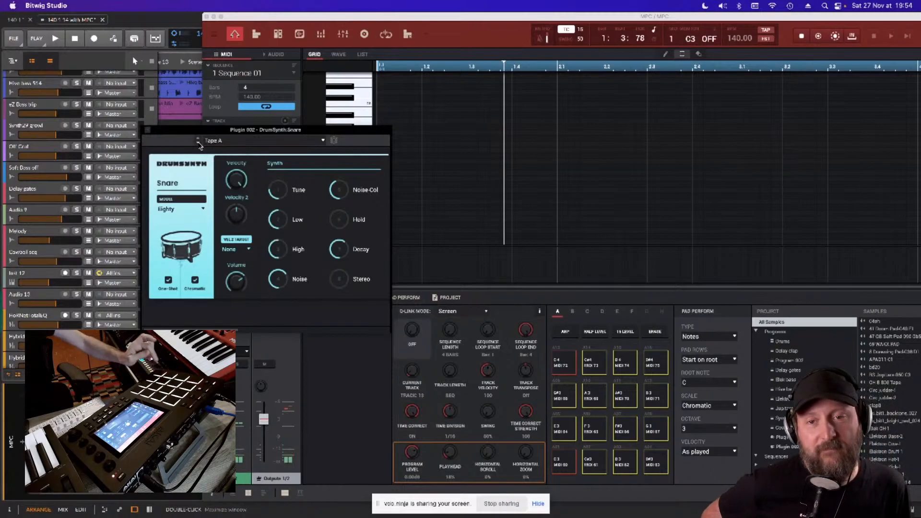
# - Step through the DrumSynth:Snare presets from Its A Trap up to Bad Bronxz and close the DrumSynth:Snare window
pyautogui.click(199, 143)
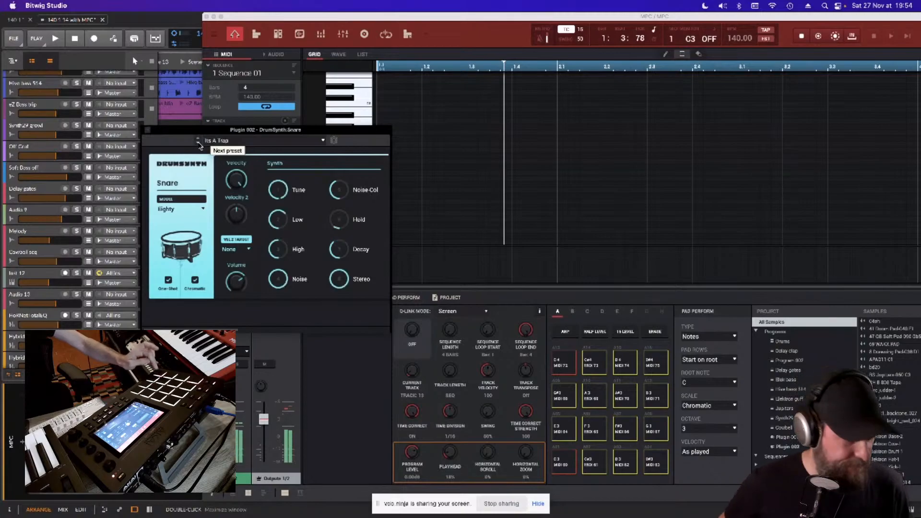
pyautogui.click(199, 142)
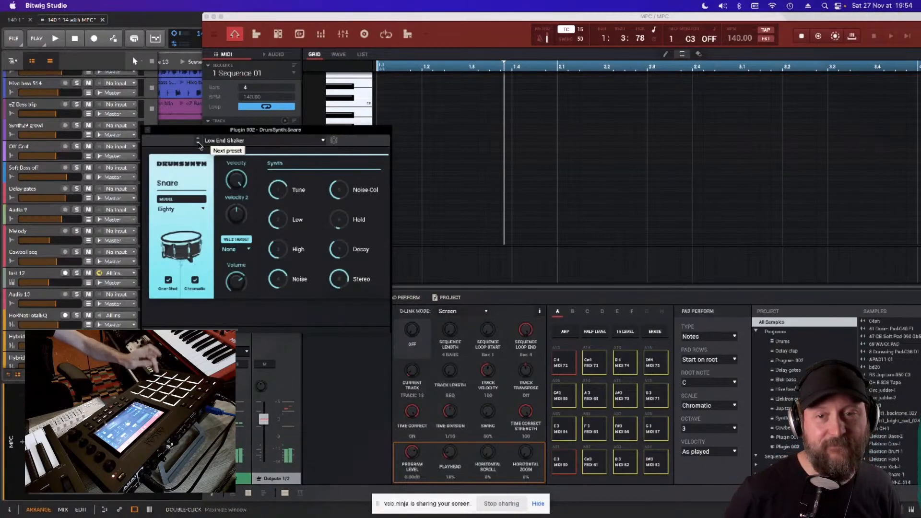
pyautogui.click(199, 143)
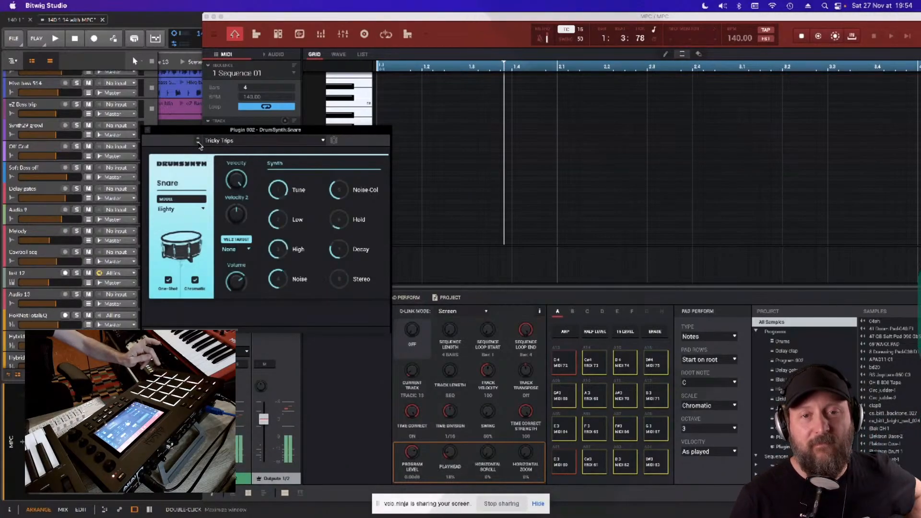
pyautogui.click(199, 143)
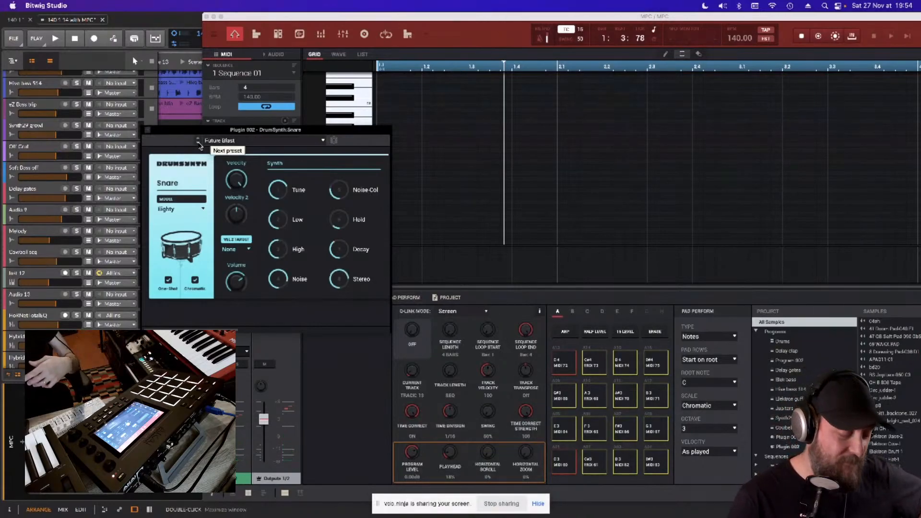
pyautogui.click(199, 143)
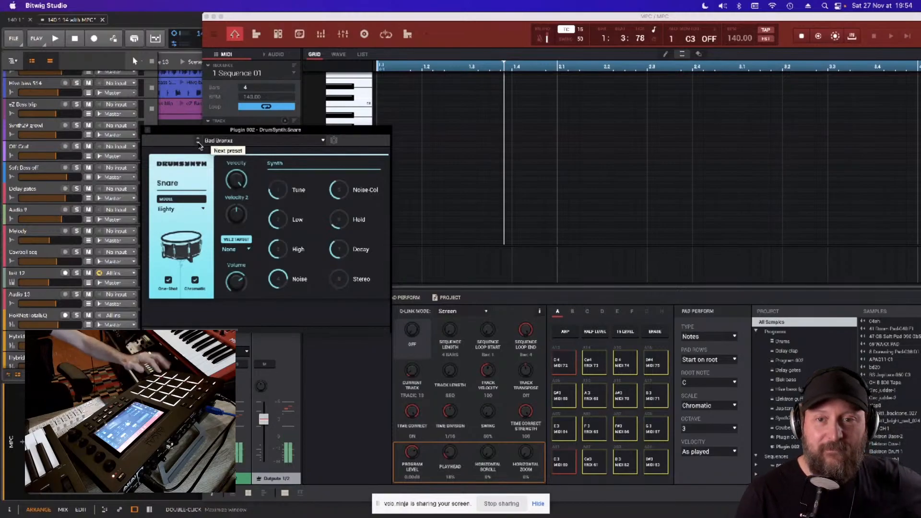
pyautogui.click(147, 130)
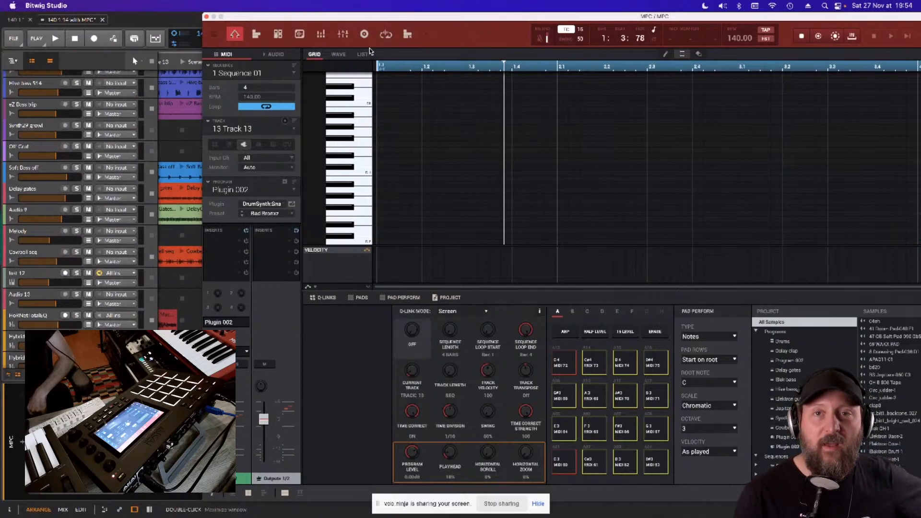
# - Move the MPC window clear to the screen's edge and show the track view of Sequence 01 from its first track
pyautogui.moveTo(372, 19); pyautogui.dragTo(163, 3)
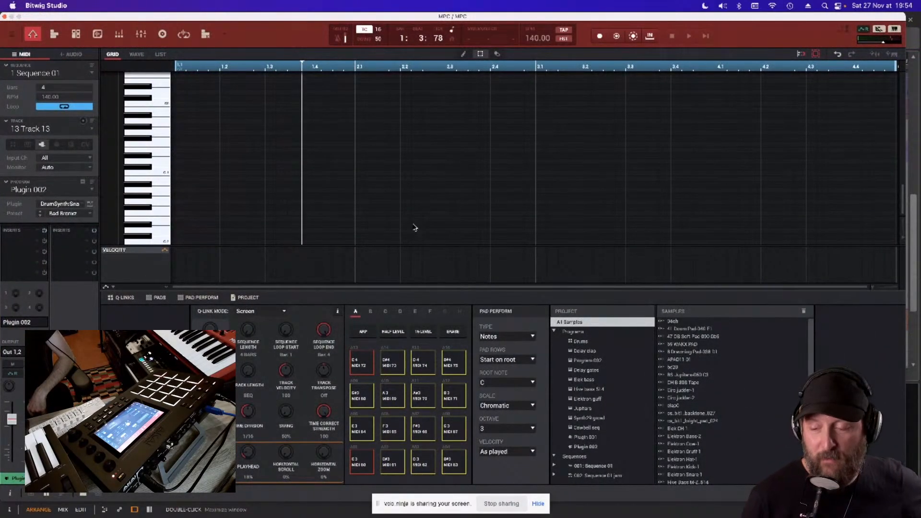
pyautogui.click(54, 35)
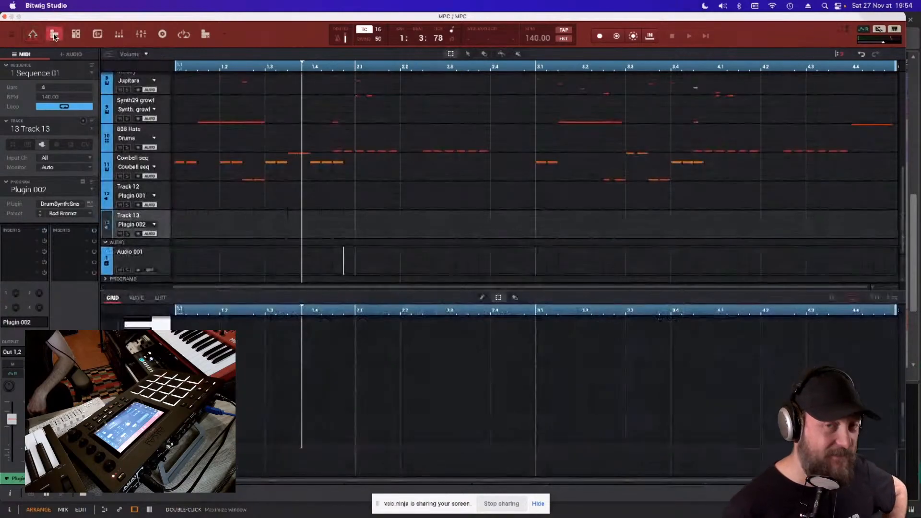
pyautogui.scroll(8, 339, 213)
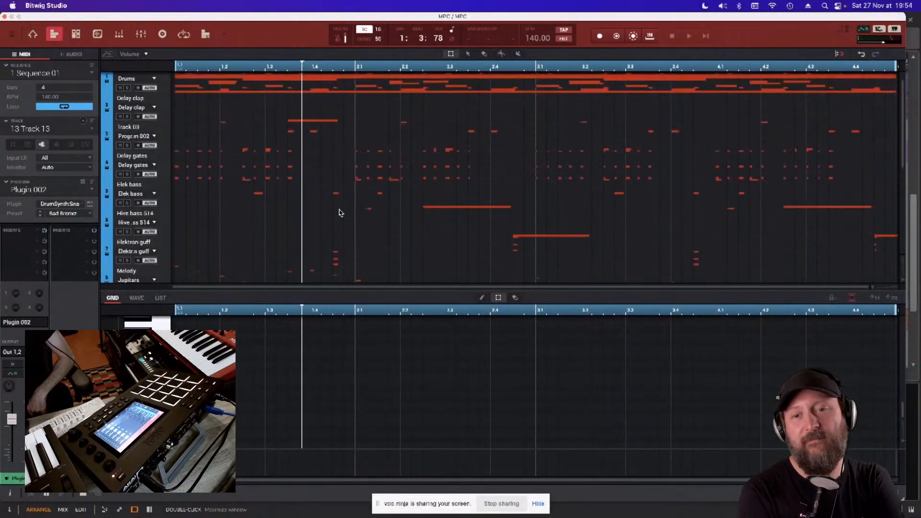
pyautogui.scroll(1, 339, 213)
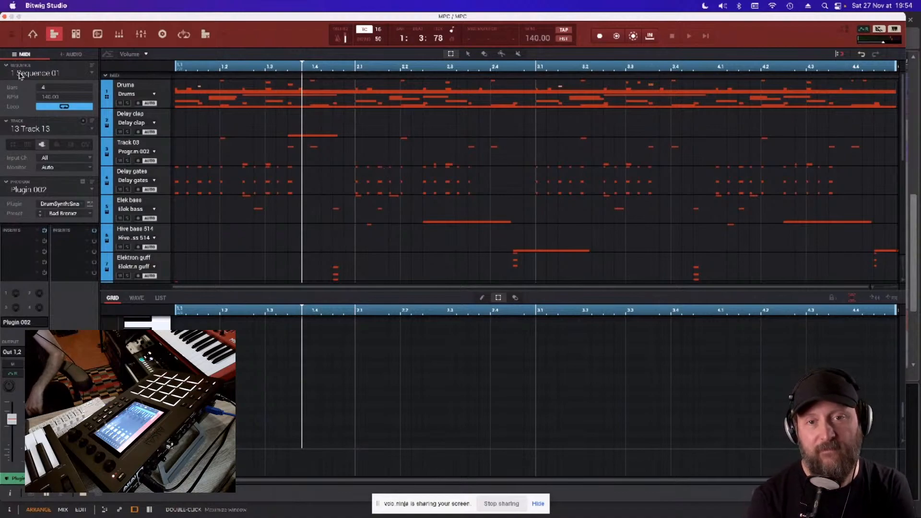
# - Look through the project's sequences, keep Sequence 01, and review its tracks from Drums down to Cowbell seq
pyautogui.click(46, 75)
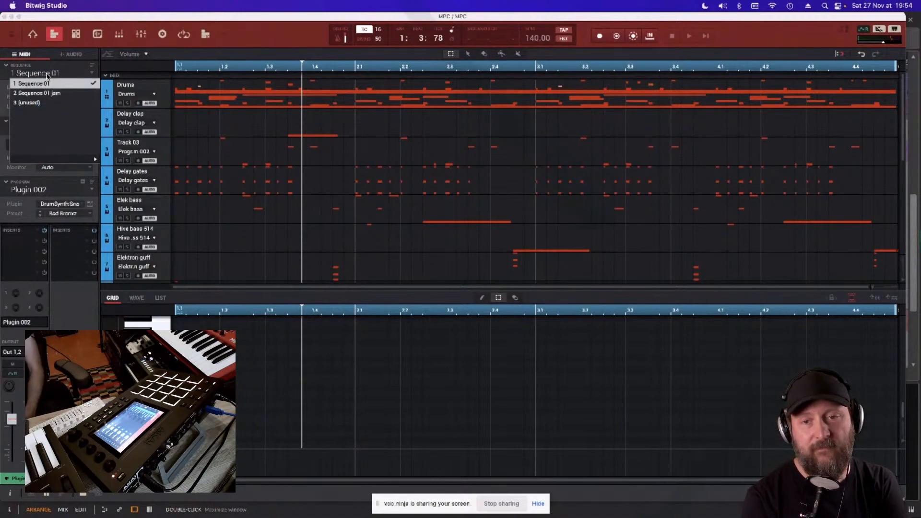
pyautogui.click(36, 77)
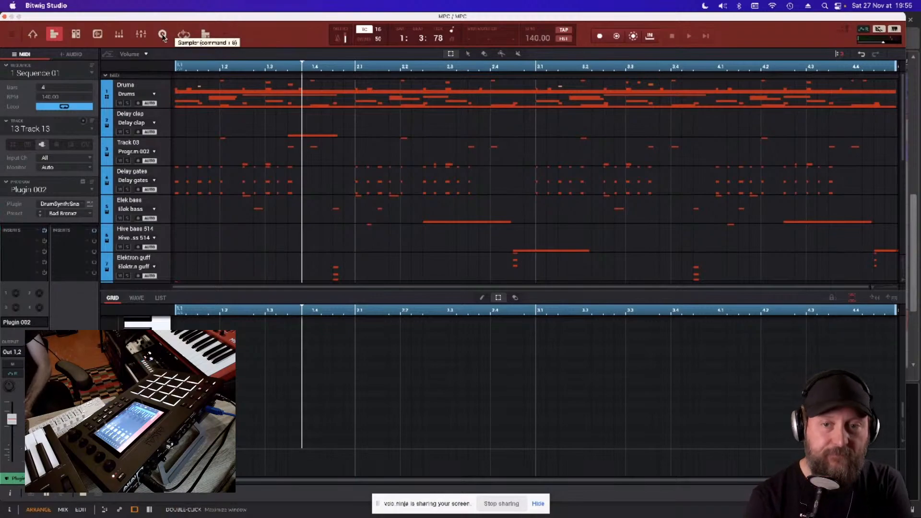
pyautogui.scroll(-3, 139, 216)
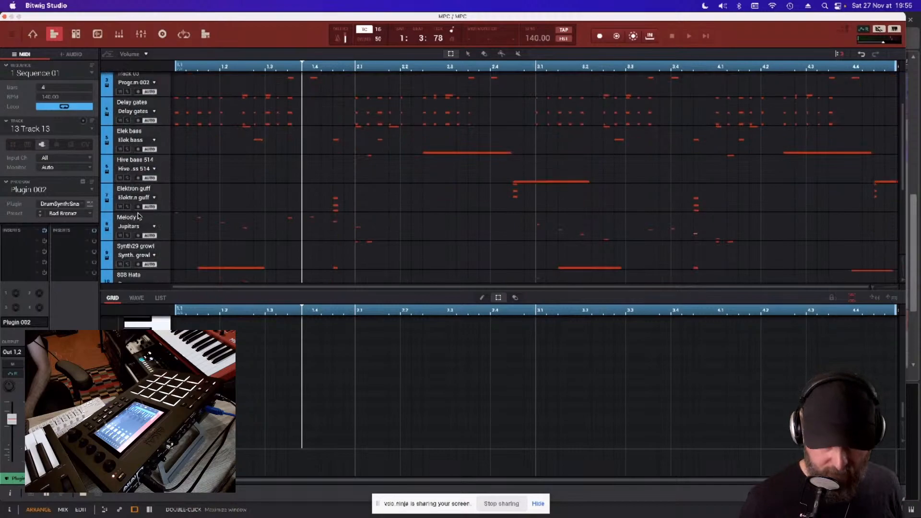
pyautogui.scroll(-2, 139, 218)
pyautogui.scroll(-2, 143, 233)
pyautogui.scroll(2, 143, 234)
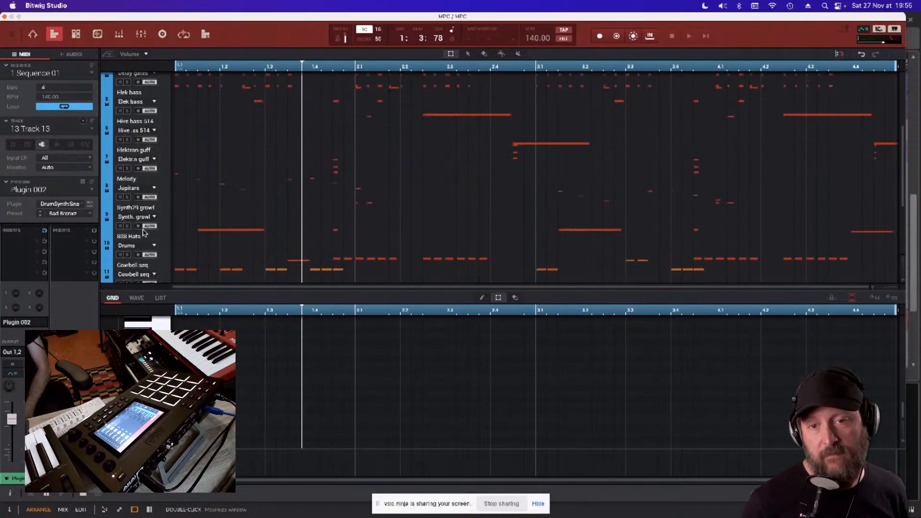
pyautogui.scroll(4, 143, 233)
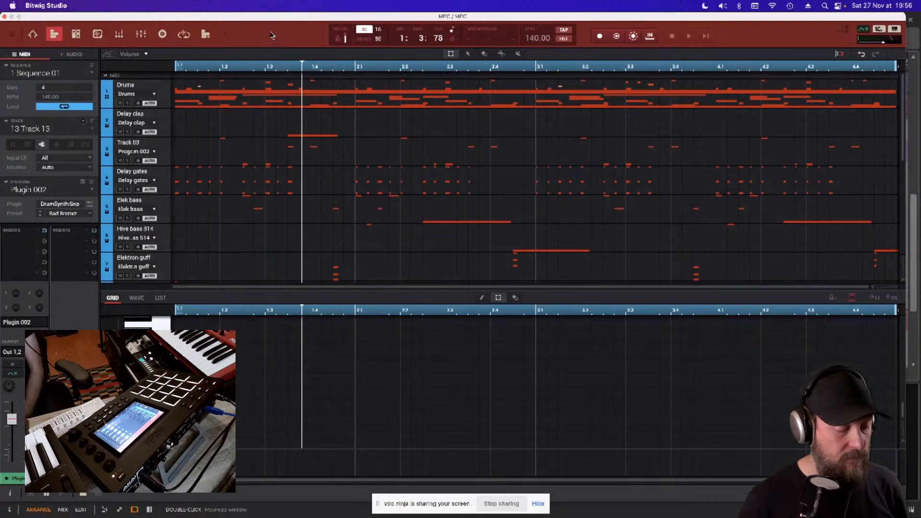
# - Open the Melody track's Jupitars program for editing and look at the samples available for layer 2, keeping None
pyautogui.click(33, 35)
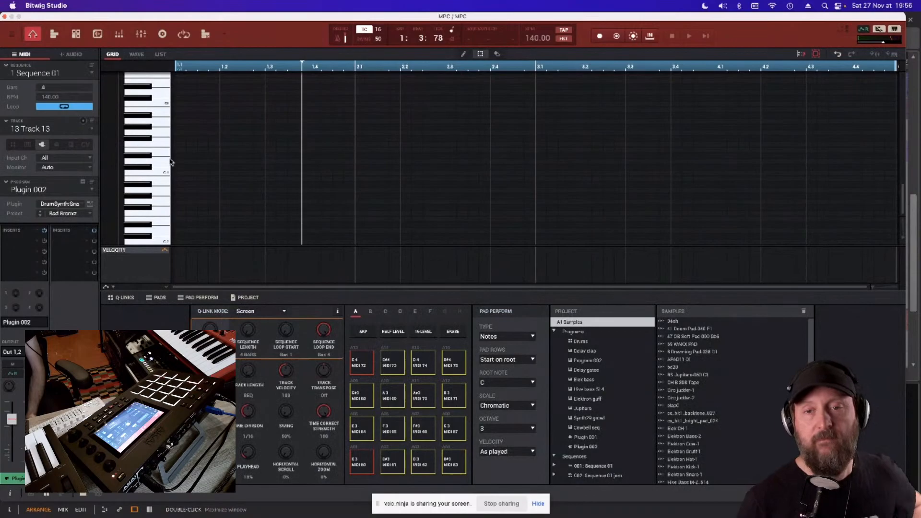
pyautogui.moveTo(251, 21)
pyautogui.mouseDown()
pyautogui.moveTo(554, 23)
pyautogui.moveTo(248, 4)
pyautogui.mouseUp()
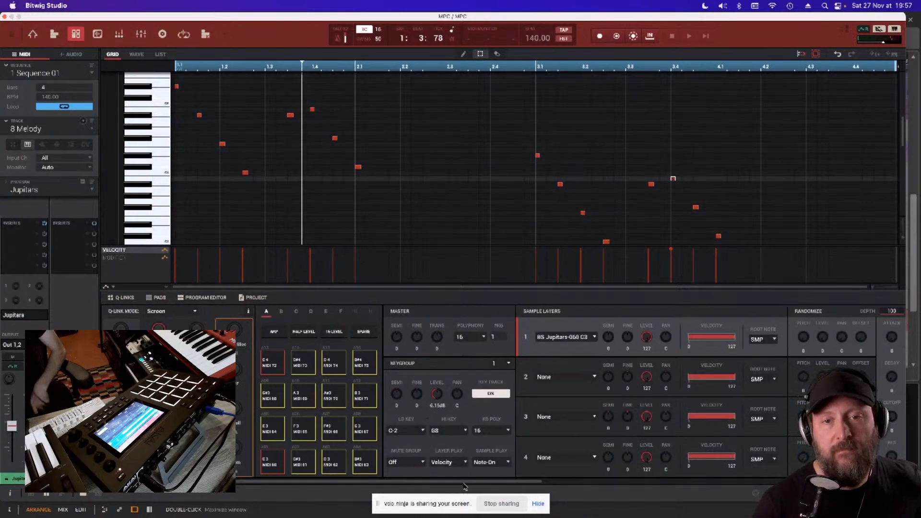
pyautogui.moveTo(464, 485); pyautogui.dragTo(626, 487)
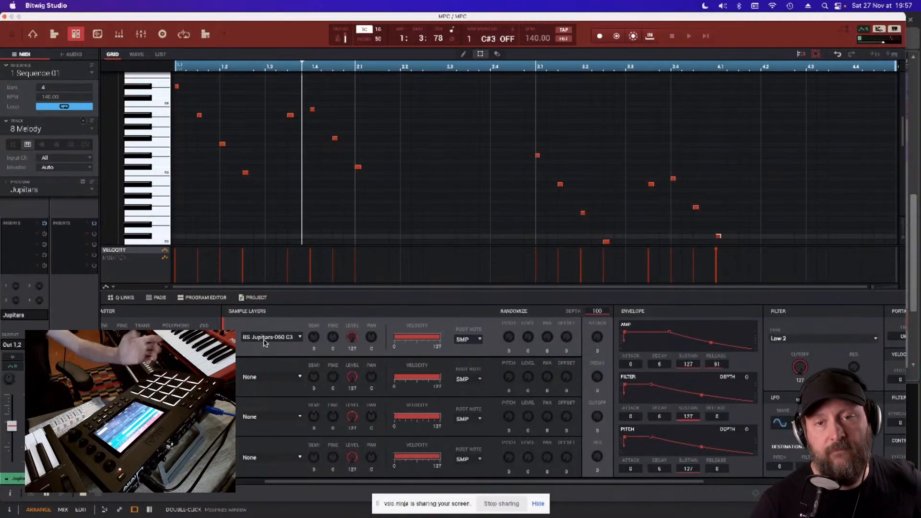
pyautogui.click(286, 381)
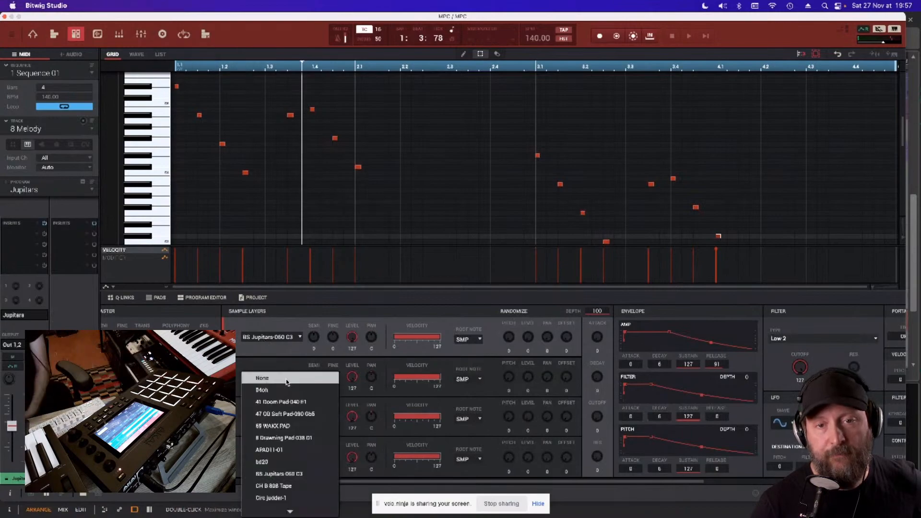
pyautogui.click(271, 361)
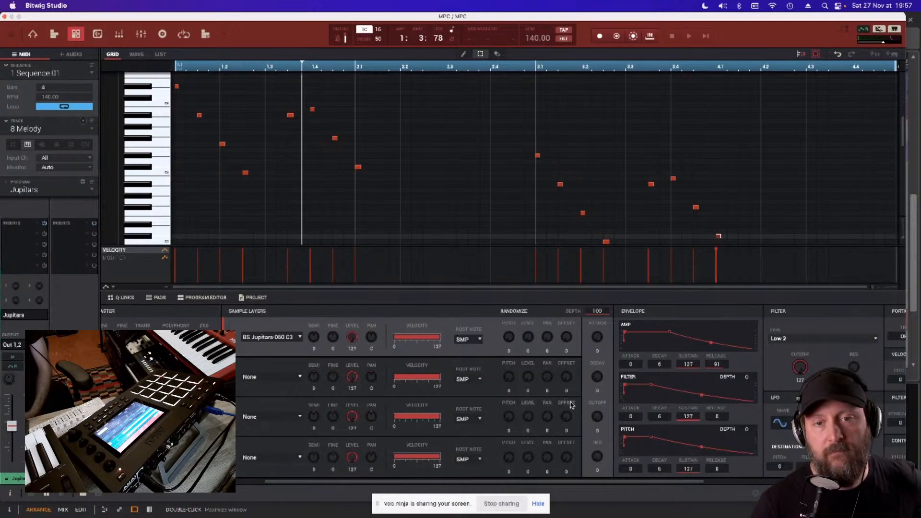
# - Raise the Jupitars program's LFO modulation of pitch and filter and increase the LFO rate
pyautogui.hscroll(3, 574, 405)
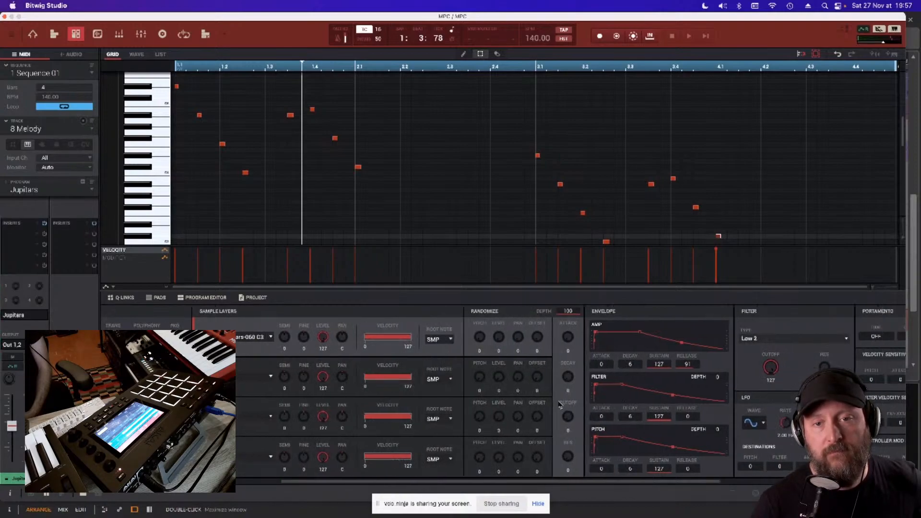
pyautogui.hscroll(6, 559, 404)
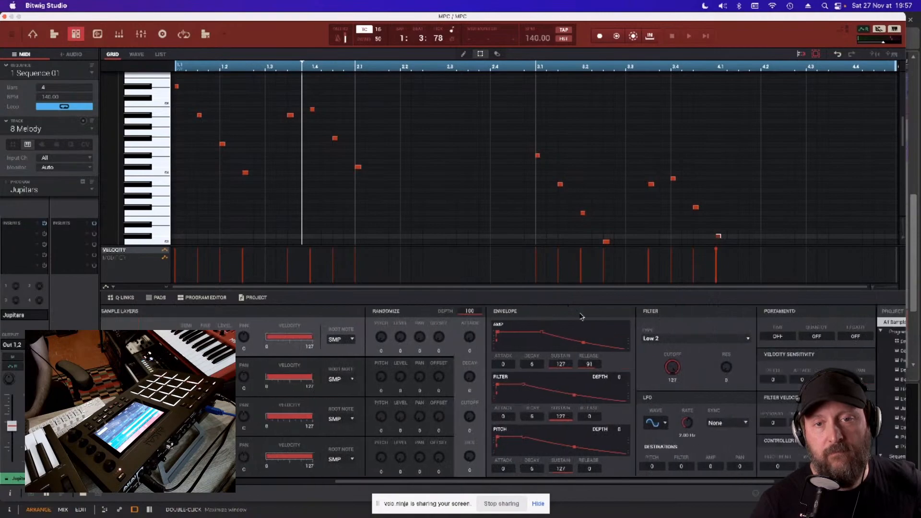
pyautogui.hscroll(1, 541, 339)
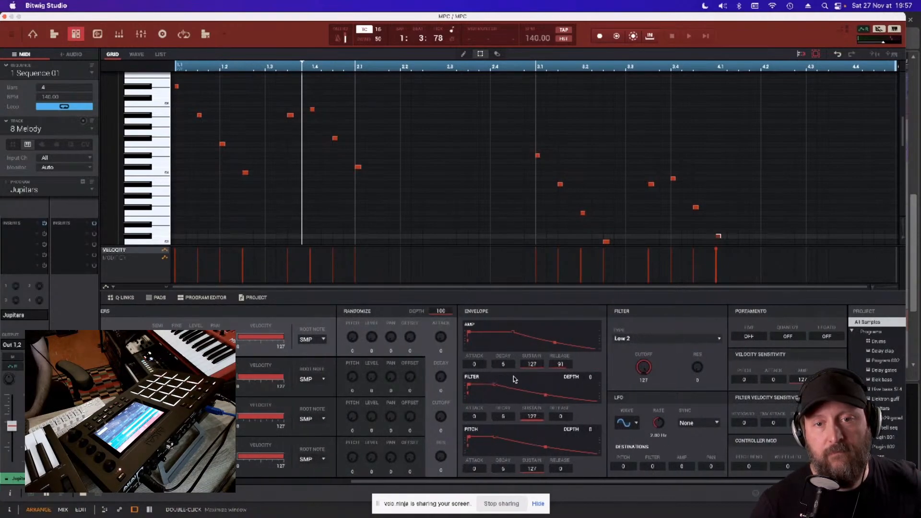
pyautogui.hscroll(1, 577, 392)
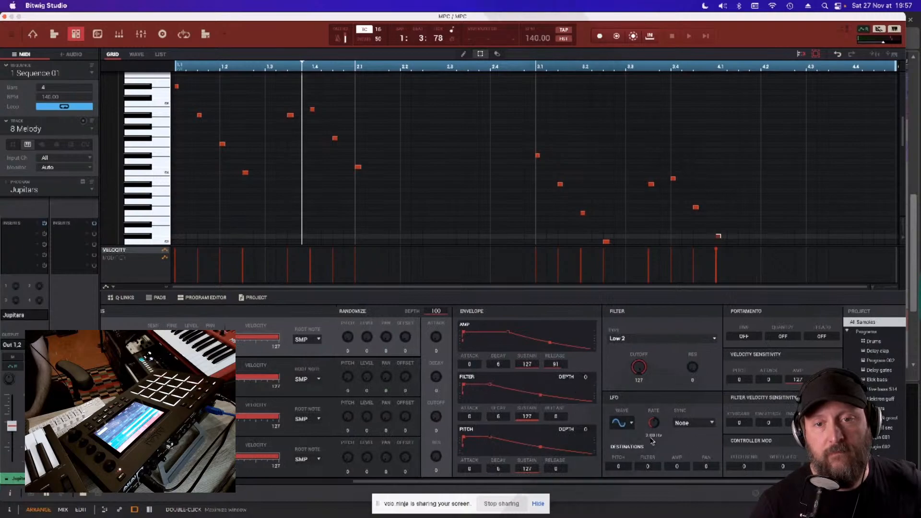
pyautogui.hscroll(2, 672, 433)
pyautogui.hscroll(4, 674, 433)
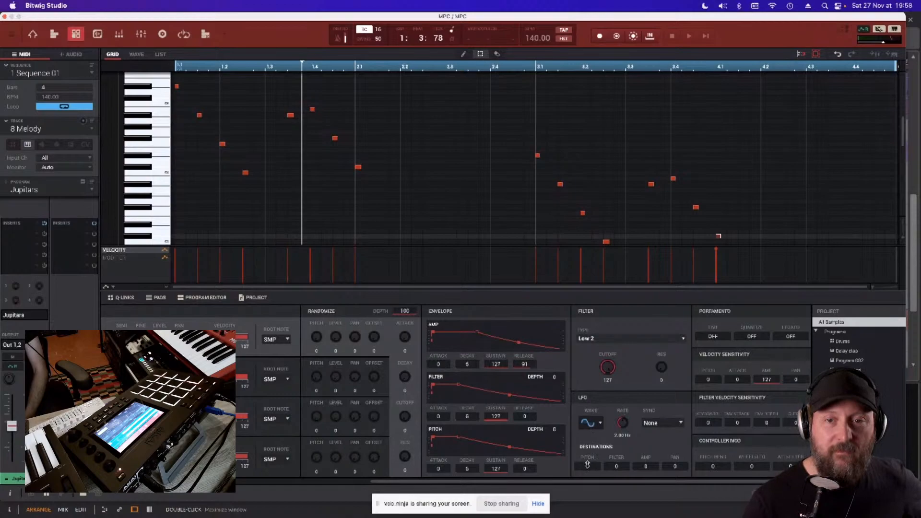
pyautogui.moveTo(595, 468)
pyautogui.mouseDown()
pyautogui.moveTo(595, 492)
pyautogui.moveTo(616, 444)
pyautogui.moveTo(588, 455)
pyautogui.mouseUp()
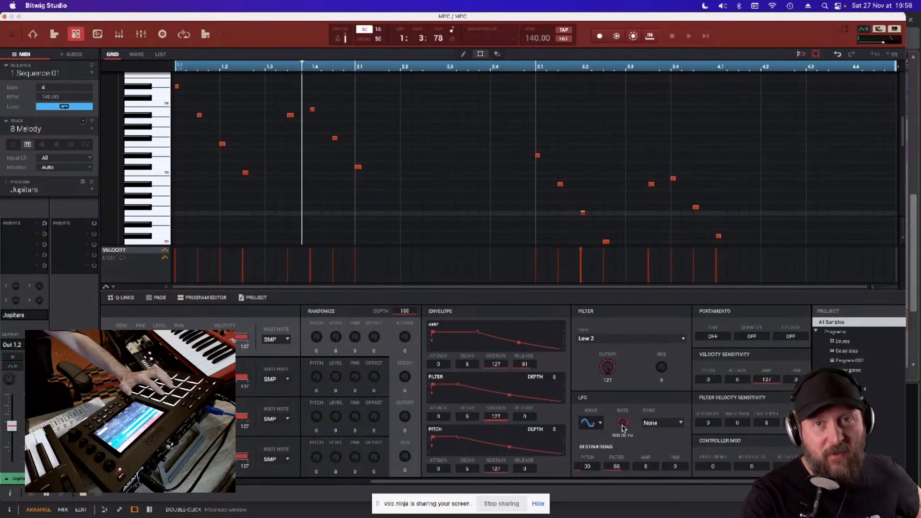
# - Look through the LFO's waveforms and sync options, keeping Sine and None
pyautogui.click(596, 424)
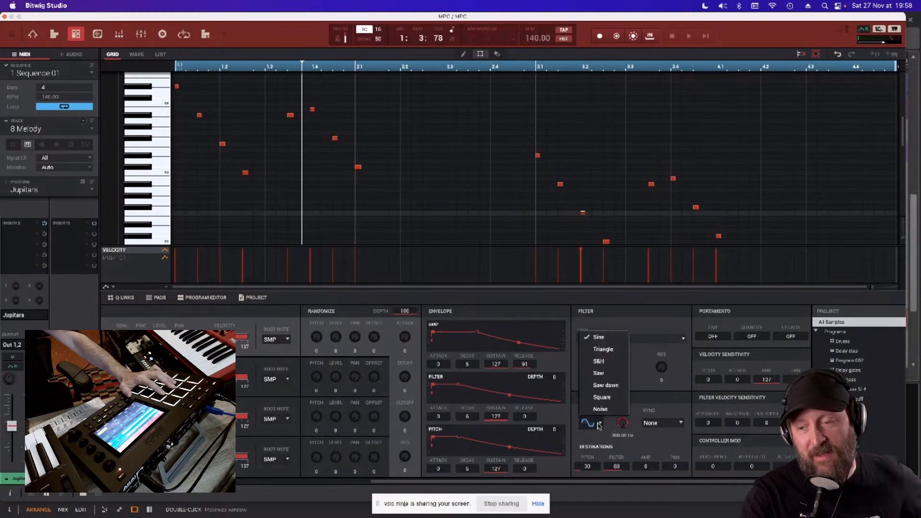
pyautogui.click(631, 449)
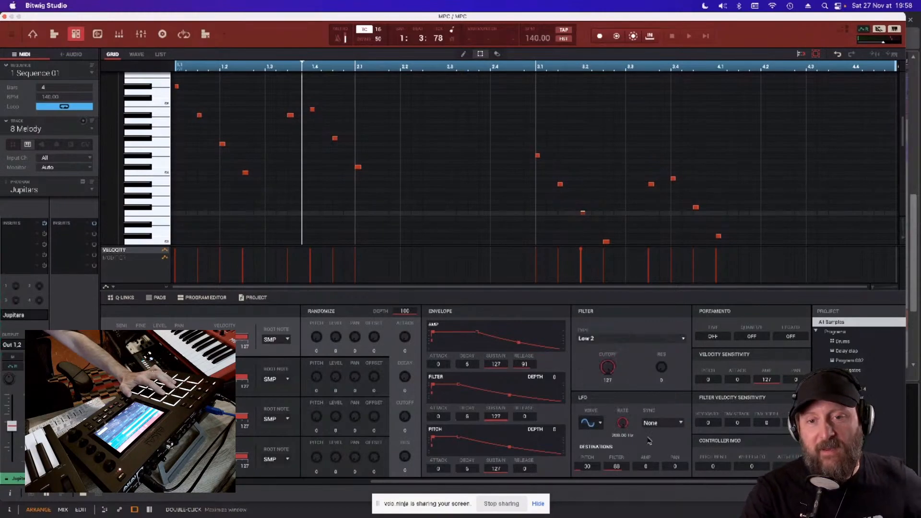
pyautogui.click(668, 423)
pyautogui.click(642, 424)
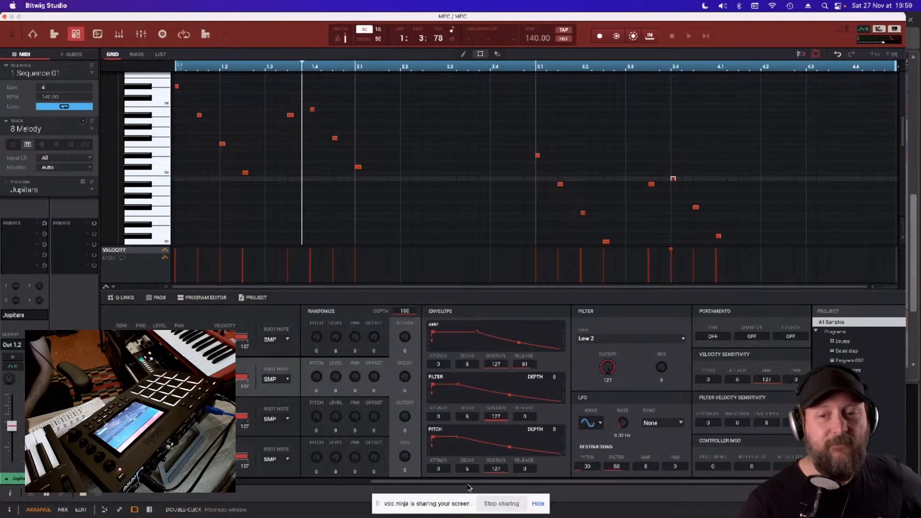
# - Return the MPC plug-in to its main view and close its window to uncover the Bitwig arrangement
pyautogui.moveTo(469, 482); pyautogui.dragTo(230, 484)
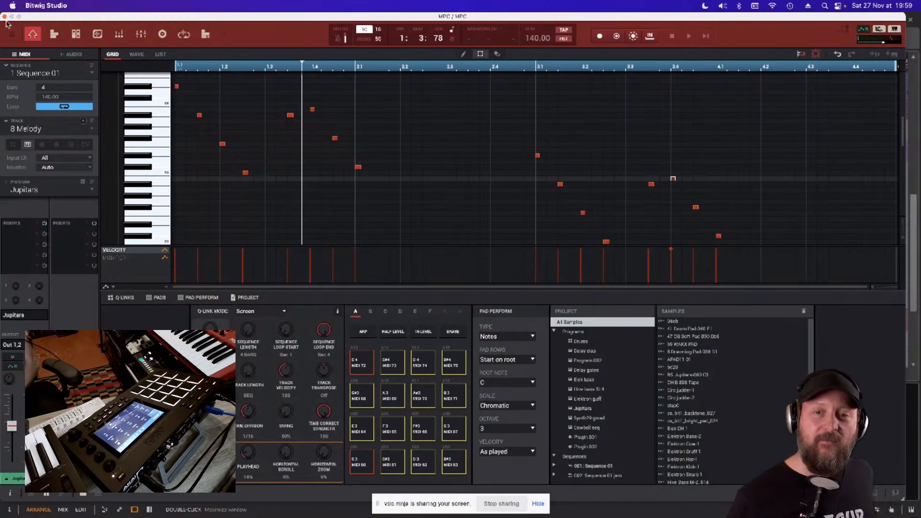
pyautogui.moveTo(35, 20); pyautogui.dragTo(221, 18)
pyautogui.click(192, 17)
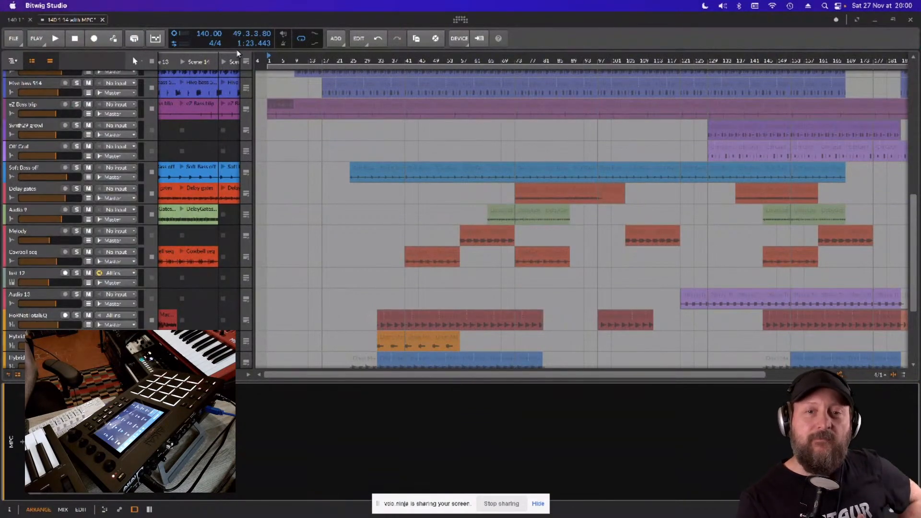
# - Open the device browser for the HW Instrument track and look through all available Note FX devices
pyautogui.scroll(-5, 96, 198)
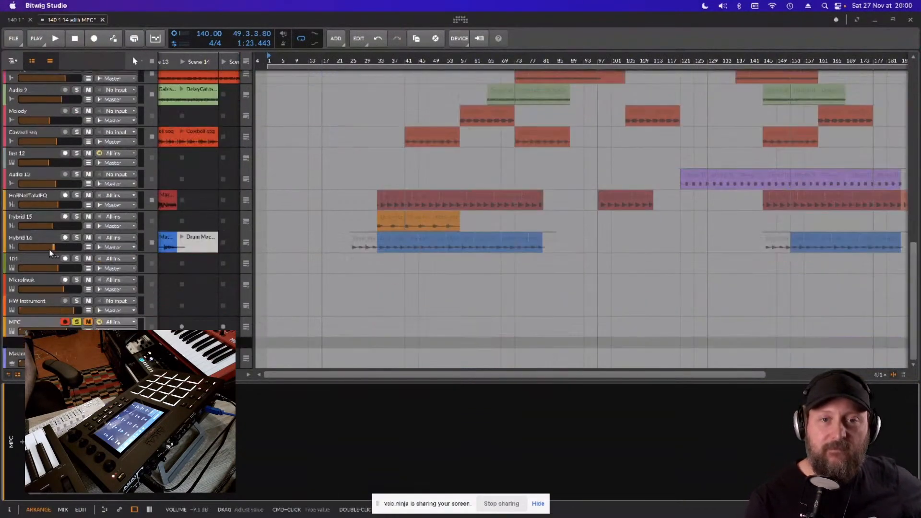
pyautogui.click(43, 325)
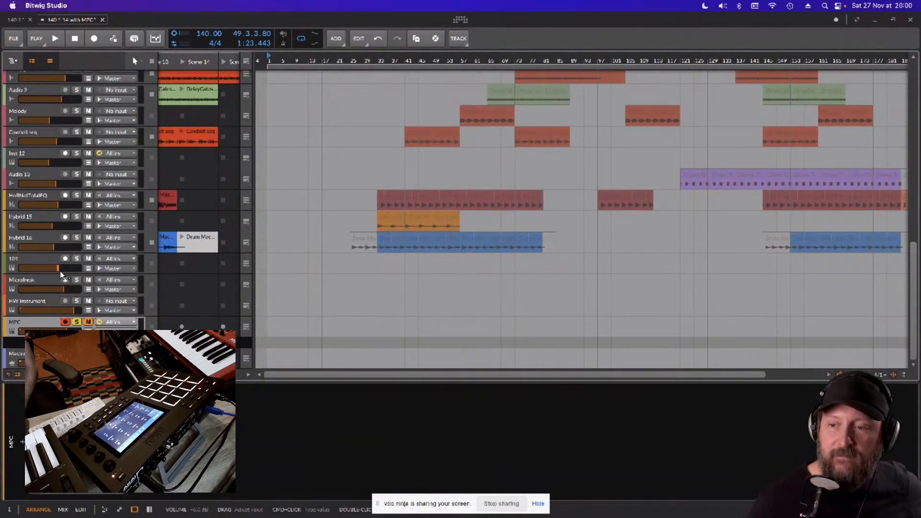
pyautogui.click(48, 301)
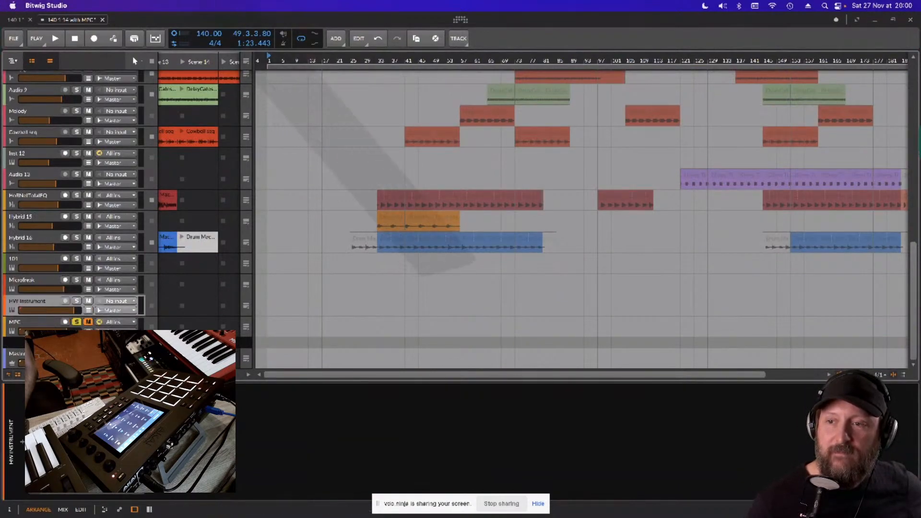
pyautogui.click(22, 442)
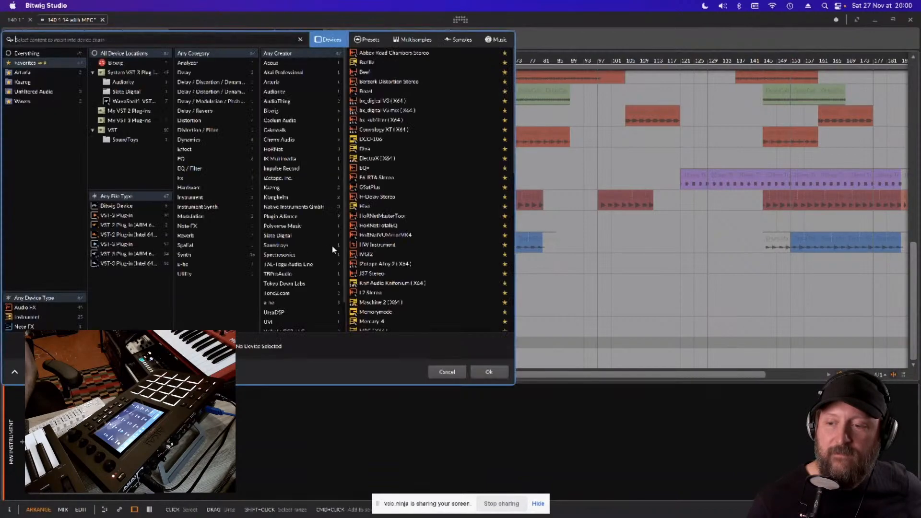
pyautogui.click(23, 327)
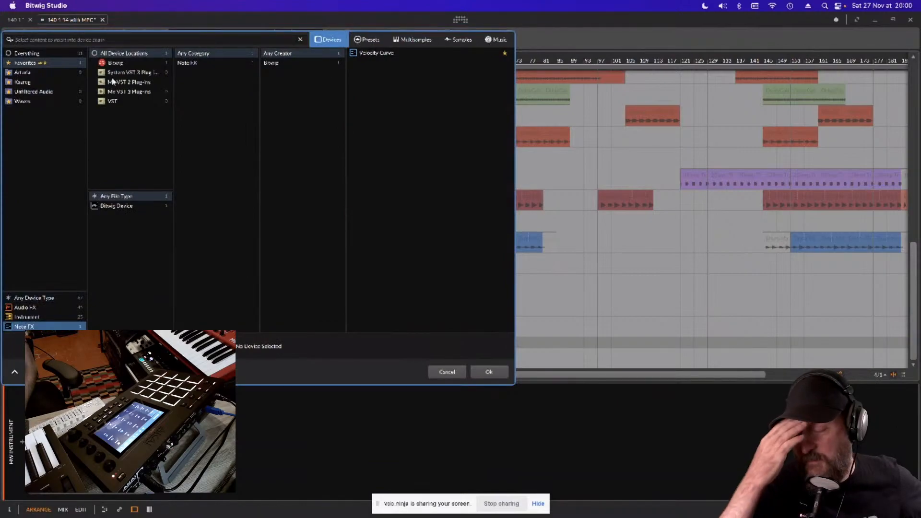
pyautogui.click(37, 54)
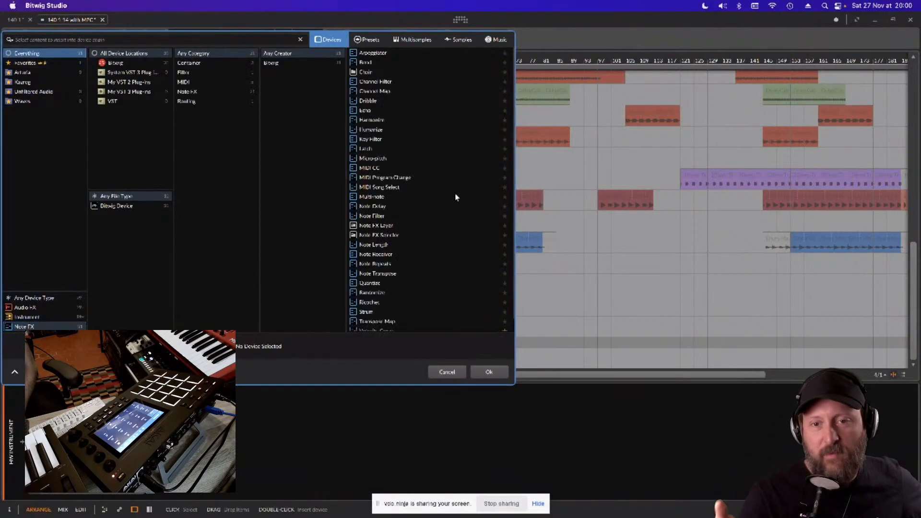
pyautogui.scroll(-1, 466, 200)
pyautogui.scroll(1, 467, 201)
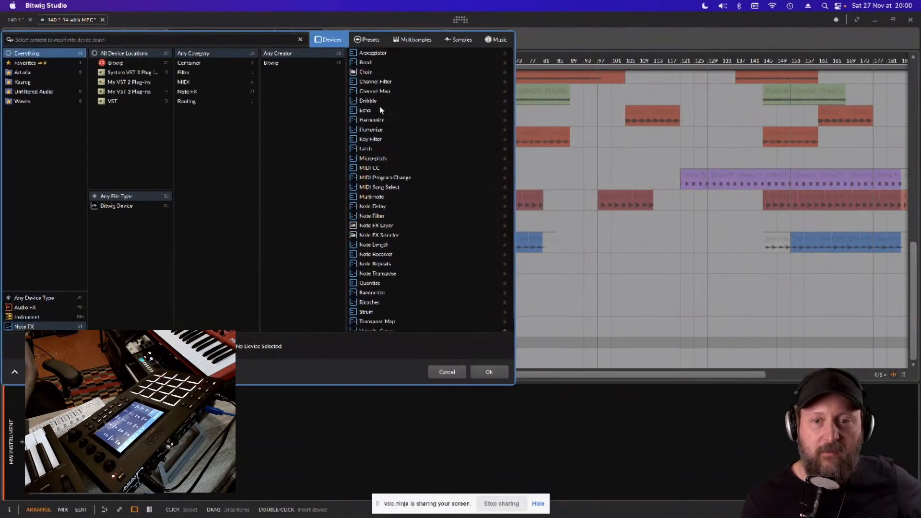
pyautogui.click(450, 372)
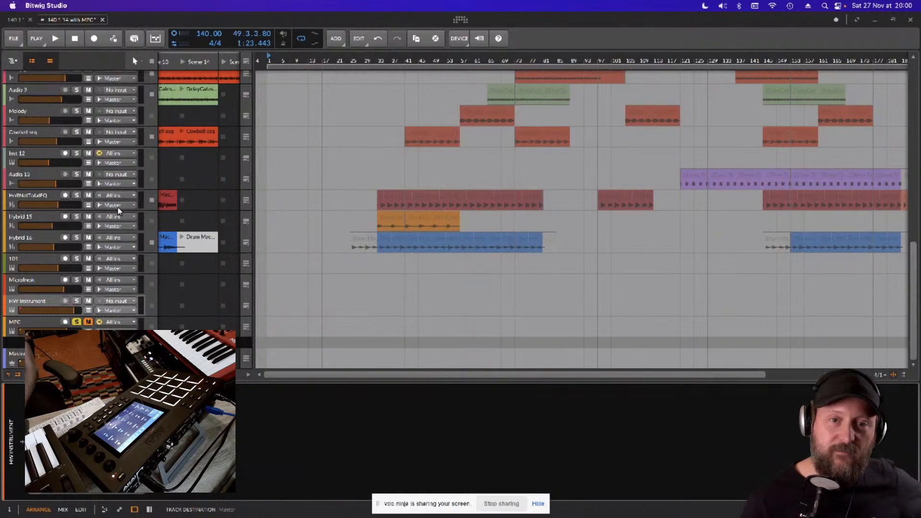
# - Reopen the HW Instrument track's device browser and look at the full device list beyond the favorites
pyautogui.scroll(6, 158, 192)
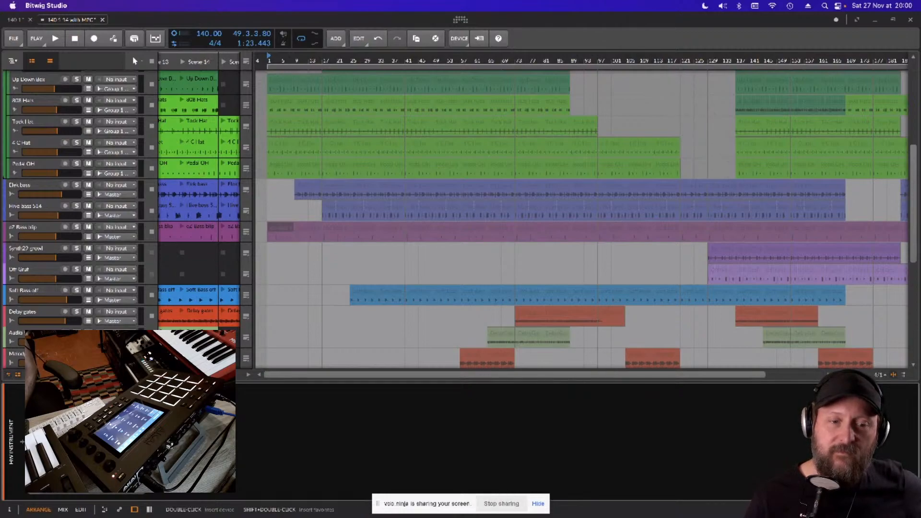
pyautogui.press('b')
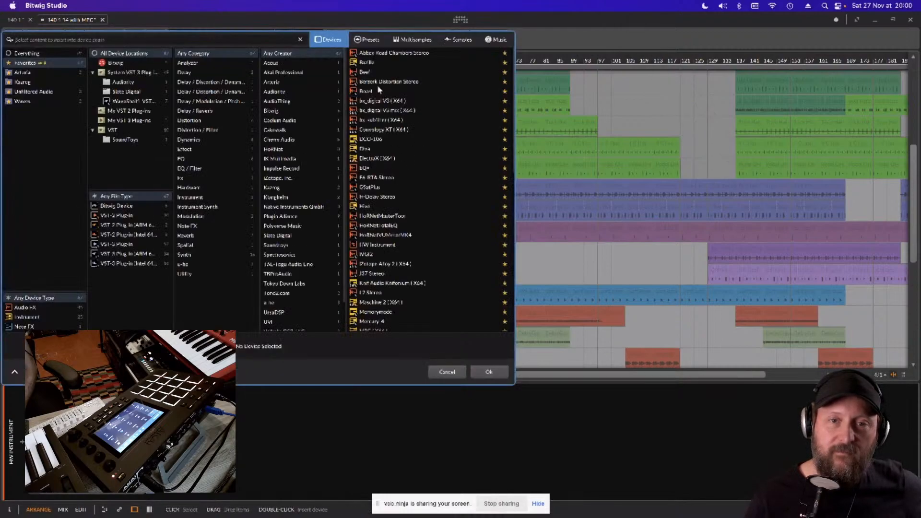
pyautogui.click(27, 53)
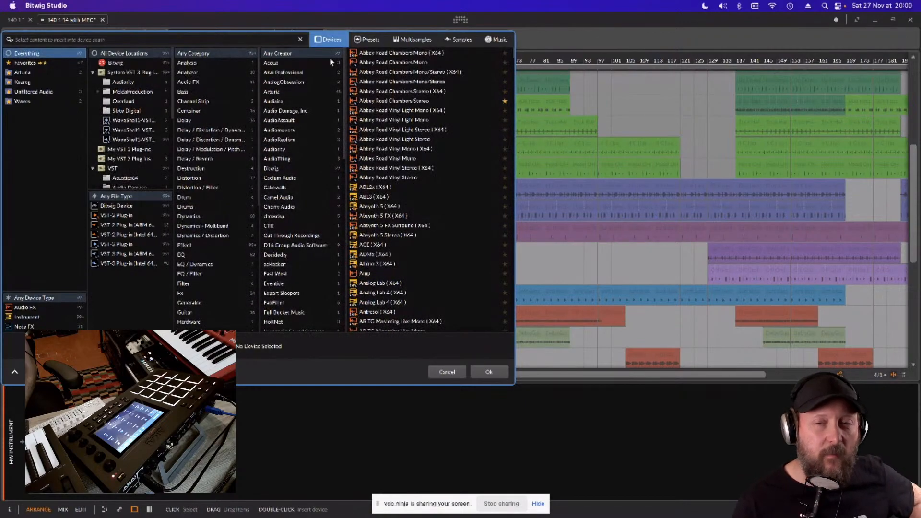
pyautogui.click(447, 371)
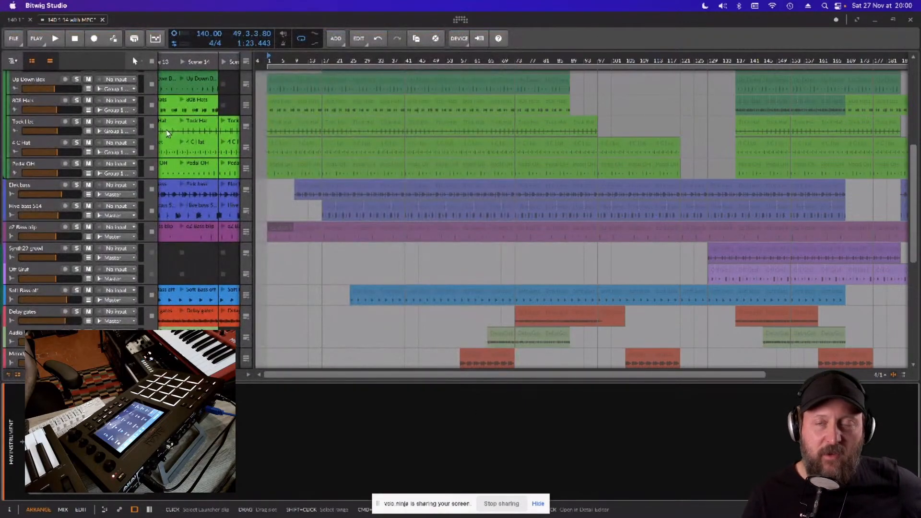
pyautogui.click(14, 40)
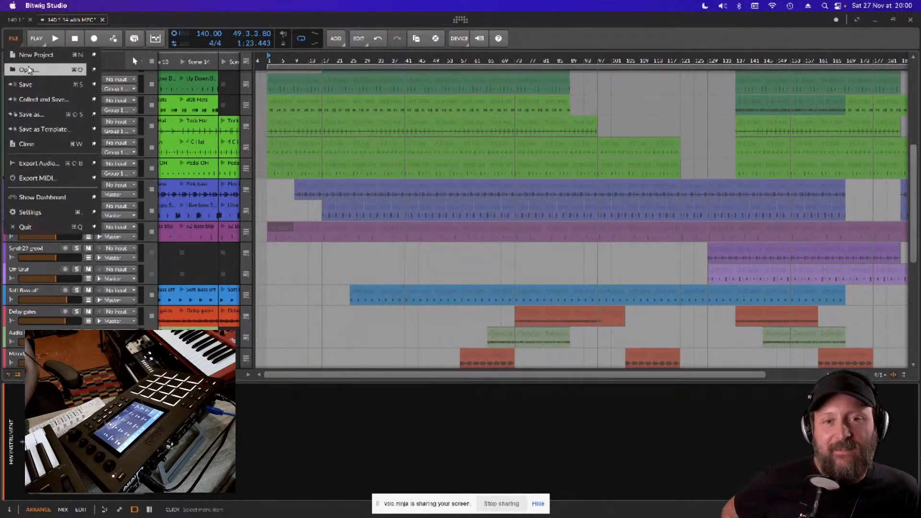
pyautogui.click(30, 70)
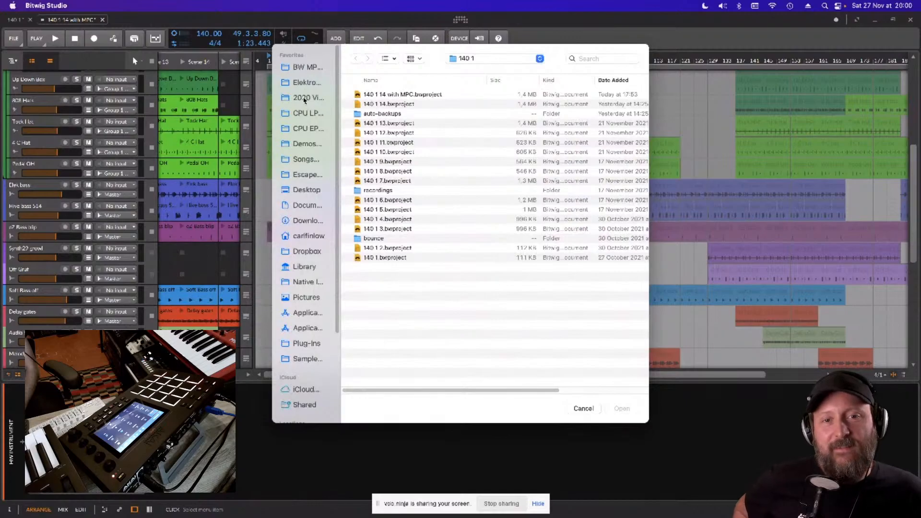
pyautogui.click(305, 159)
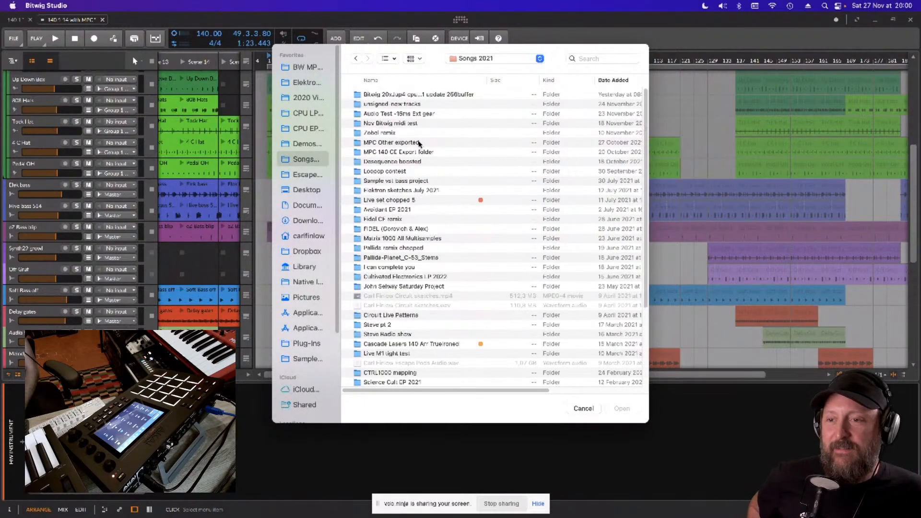
pyautogui.click(360, 113)
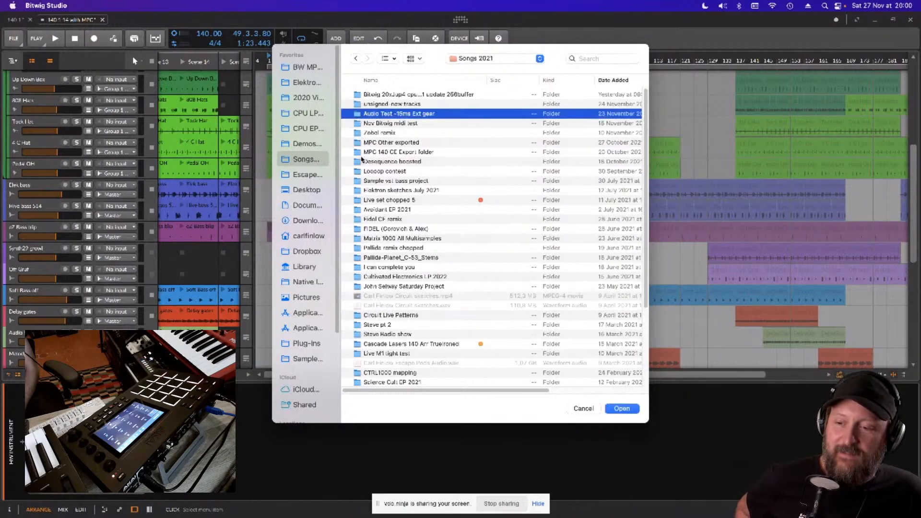
pyautogui.click(583, 408)
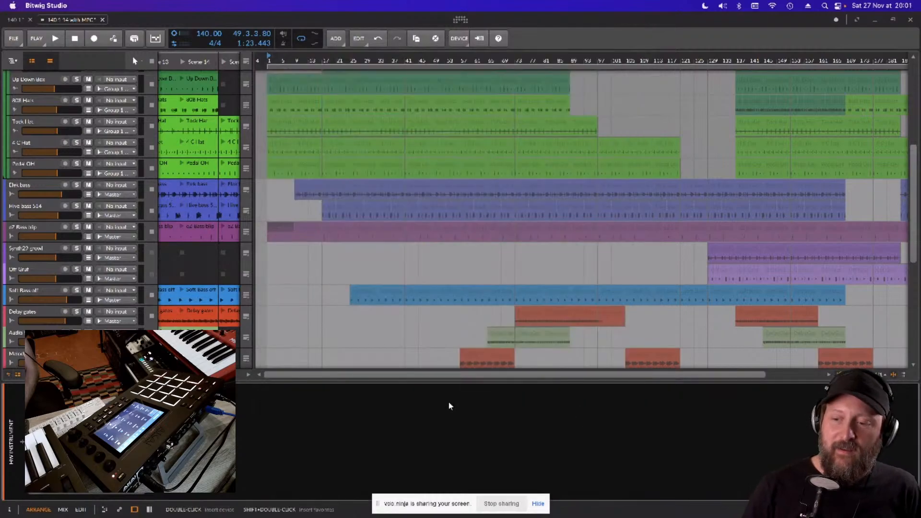
# - Close the 140 1 and 140 1 14 with MPC projects without saving their changes
pyautogui.click(19, 19)
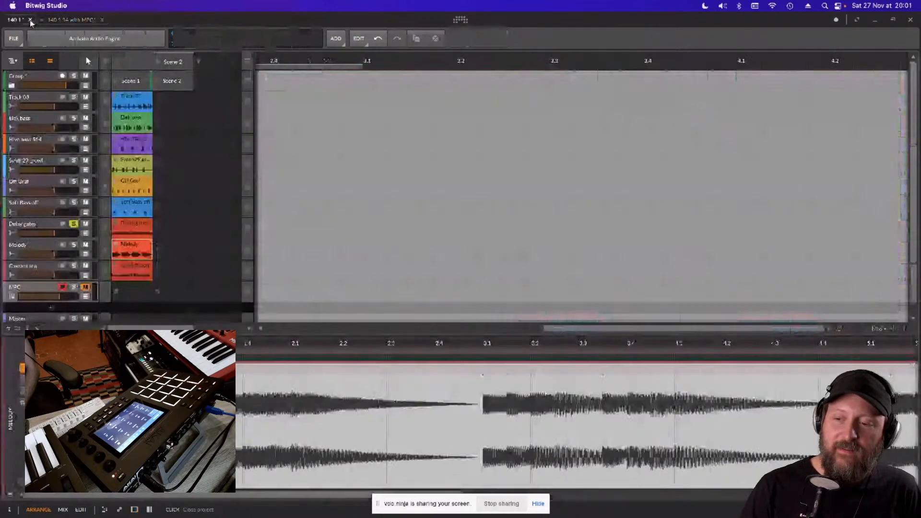
pyautogui.click(29, 20)
pyautogui.click(476, 298)
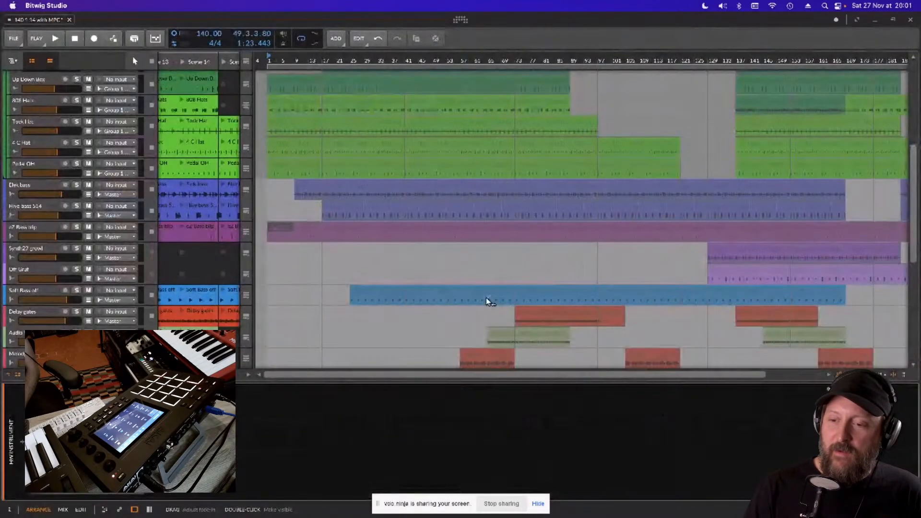
pyautogui.click(69, 20)
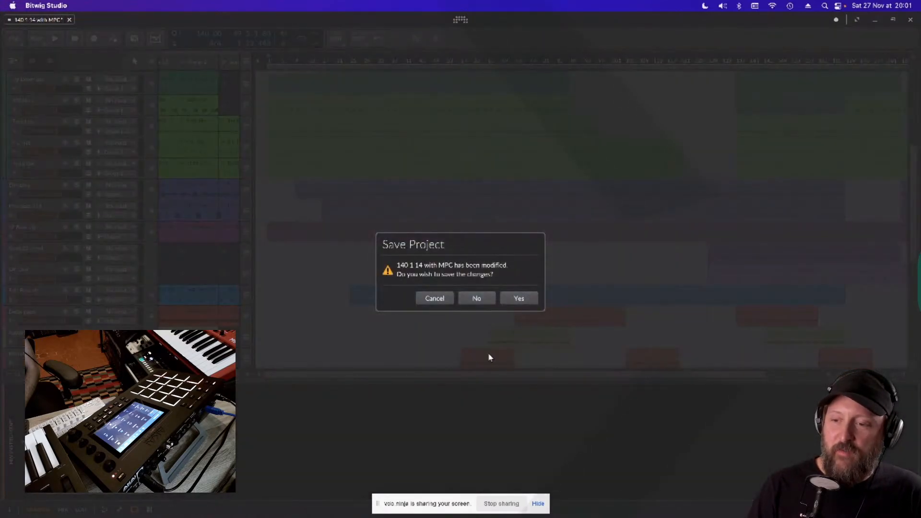
pyautogui.click(477, 299)
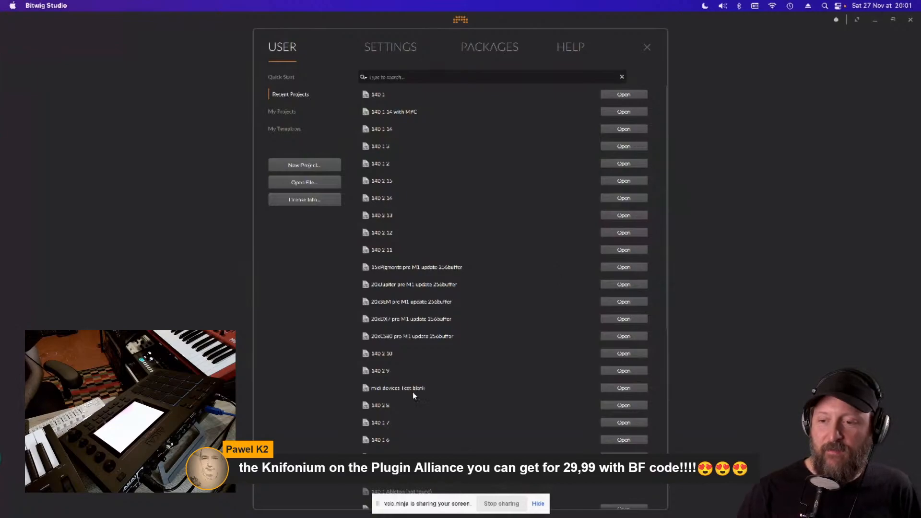
# - Open the midi devices Test blank project from the recent projects
pyautogui.scroll(-4, 542, 340)
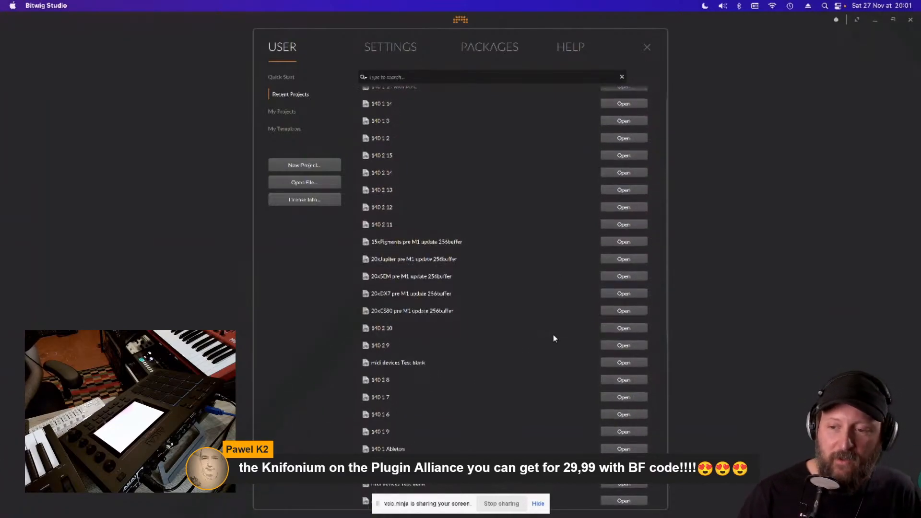
pyautogui.scroll(-3, 570, 342)
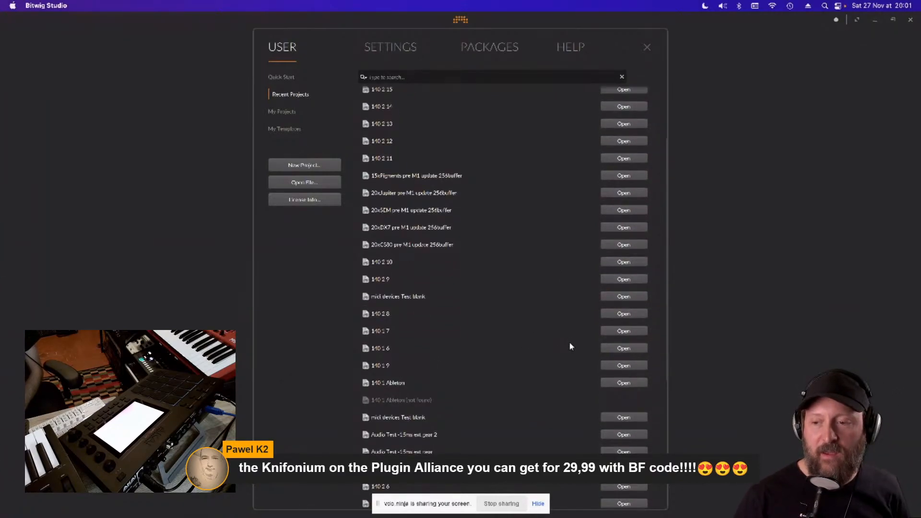
pyautogui.scroll(-1, 570, 342)
pyautogui.scroll(7, 570, 344)
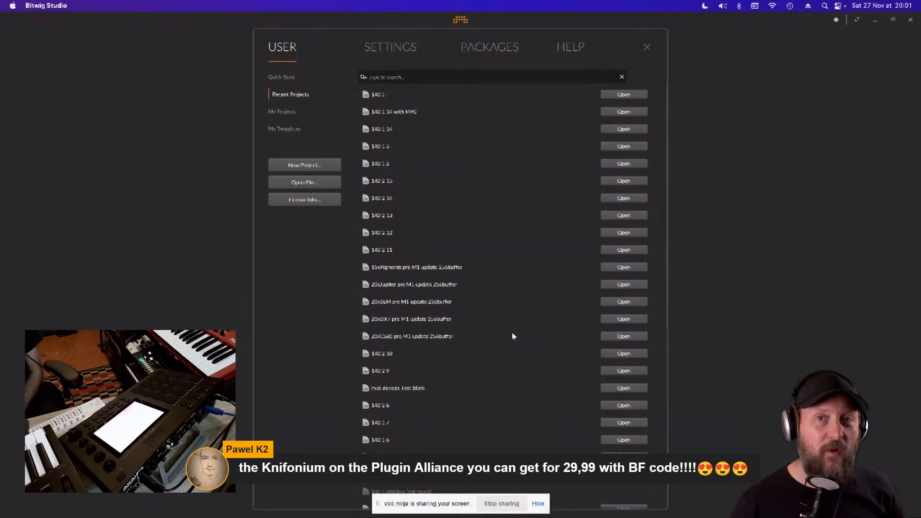
pyautogui.scroll(-1, 536, 332)
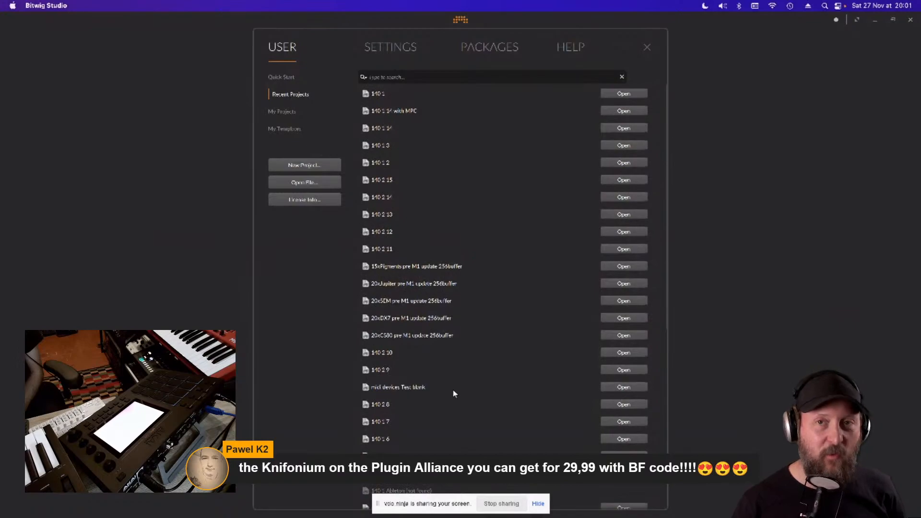
pyautogui.click(633, 390)
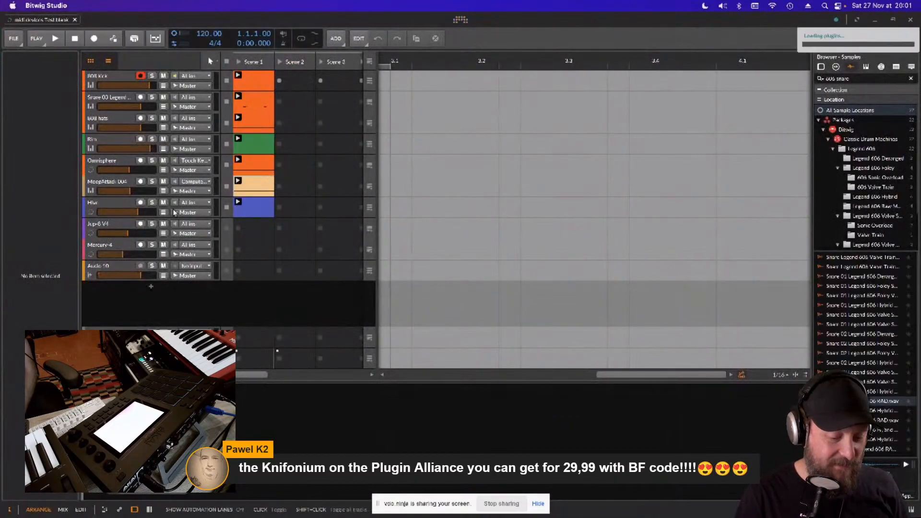
# - Mute the hats, Rim and Omnisphere tracks and show the Omnisphere track's automation lane
pyautogui.click(119, 76)
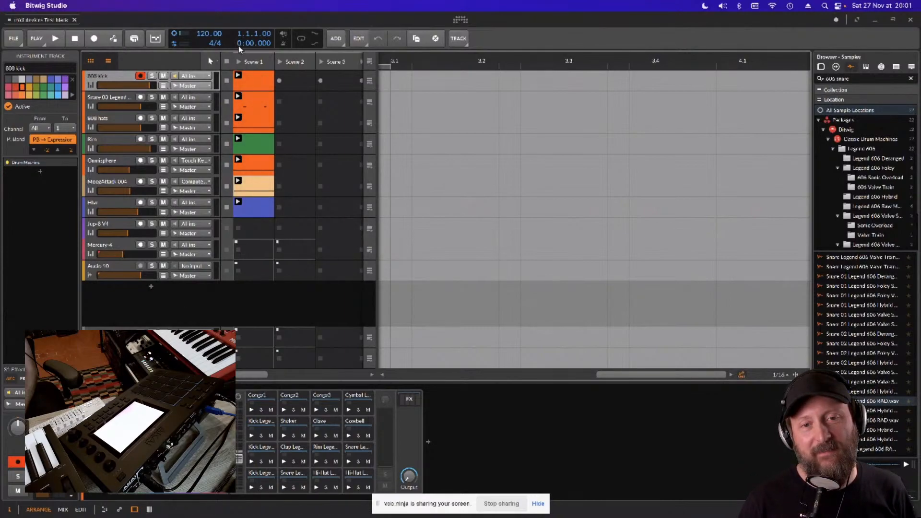
pyautogui.click(124, 98)
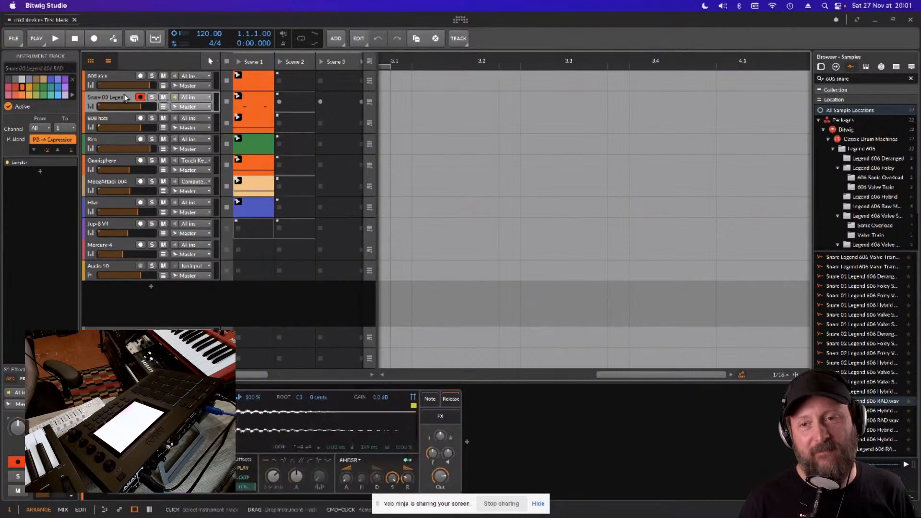
pyautogui.click(152, 77)
pyautogui.click(151, 77)
pyautogui.click(163, 97)
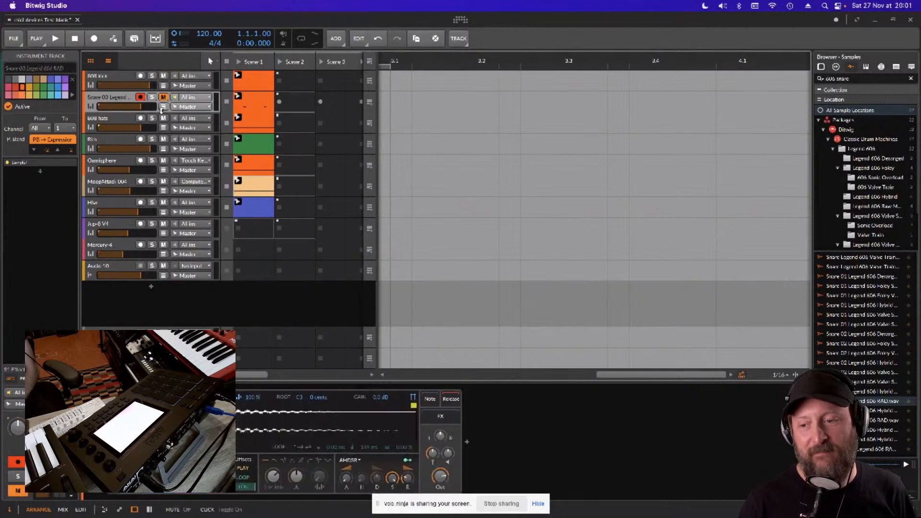
pyautogui.click(163, 118)
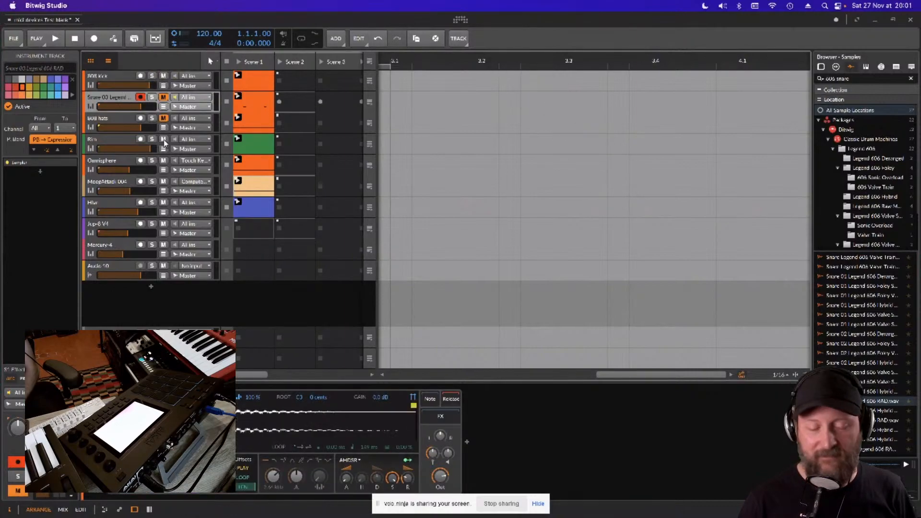
pyautogui.click(163, 170)
# - Select the 808 kick track, then play the project briefly and stop it
pyautogui.click(121, 80)
pyautogui.press('space')
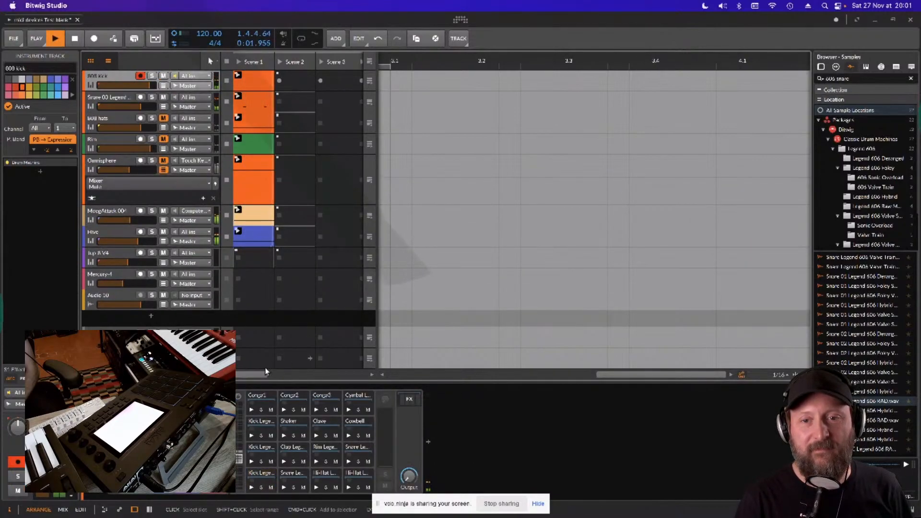
pyautogui.press('space')
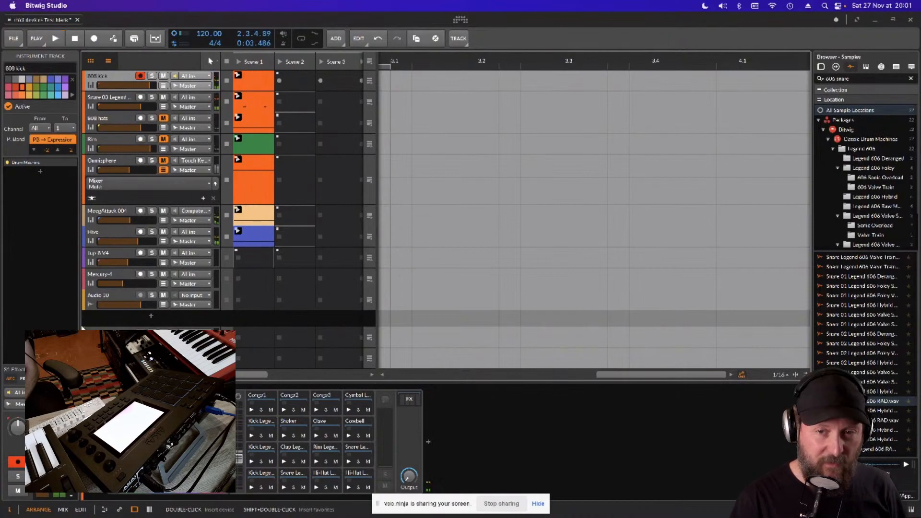
# - Search all audio effects for "list" and insert the Listento plug-in on the Master track
pyautogui.click(110, 359)
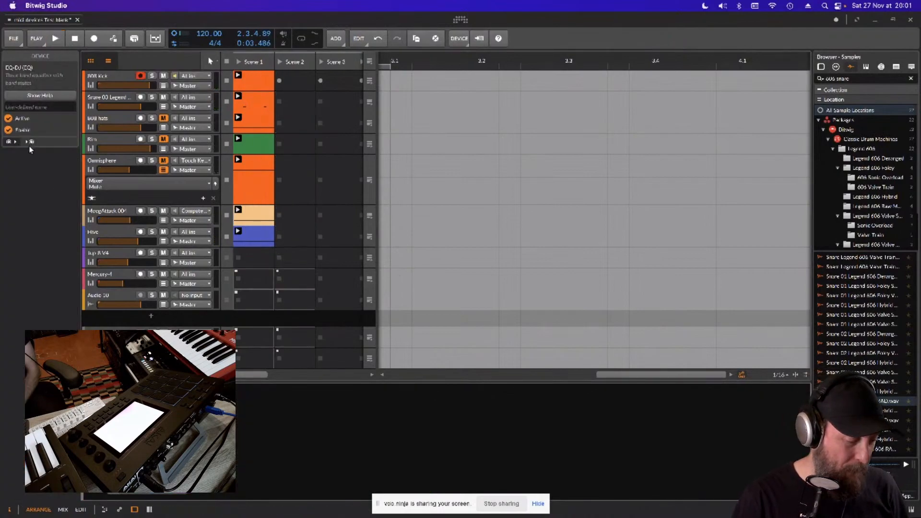
pyautogui.press('b')
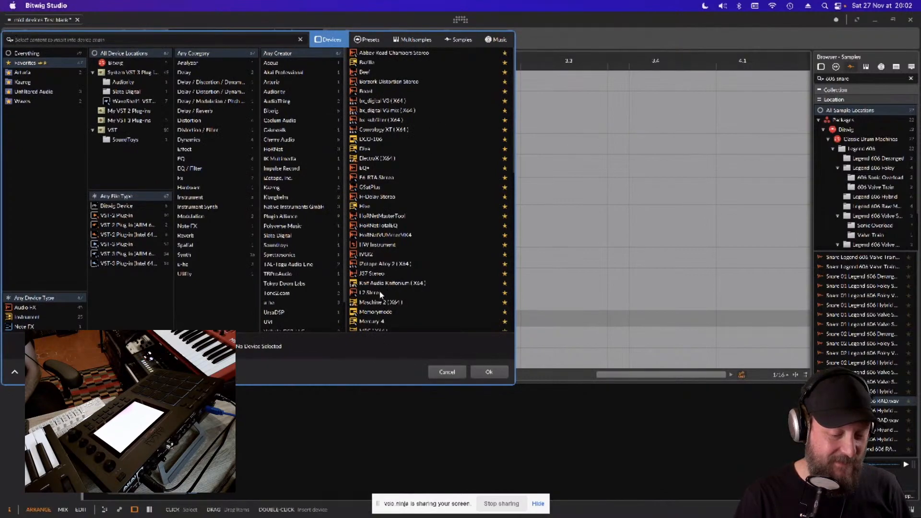
pyautogui.click(34, 306)
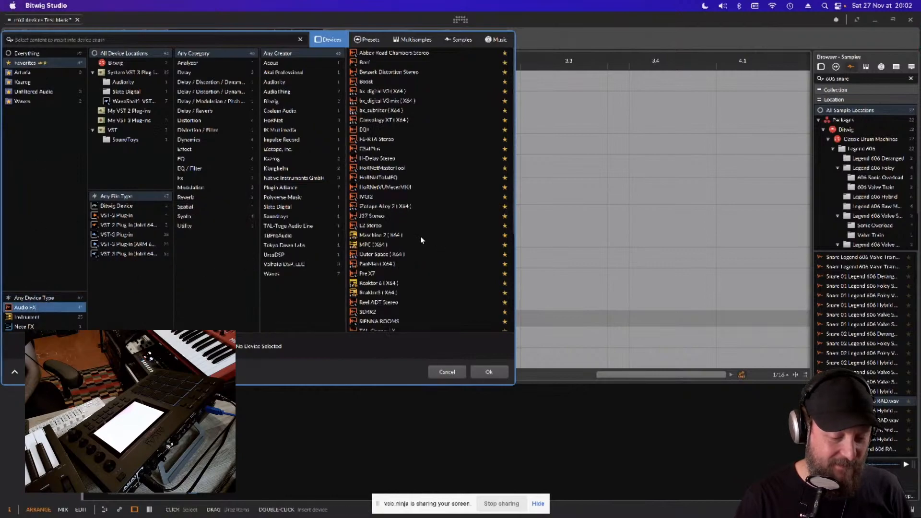
pyautogui.scroll(-2, 422, 239)
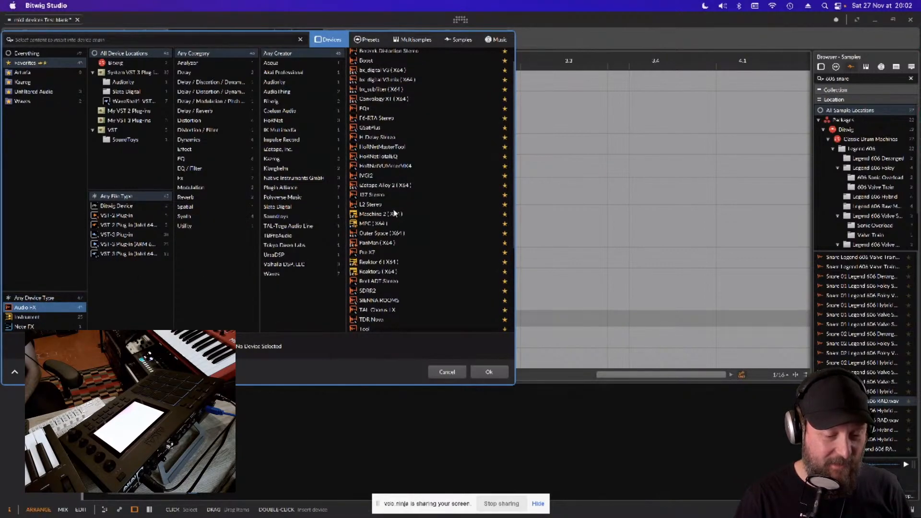
pyautogui.click(54, 54)
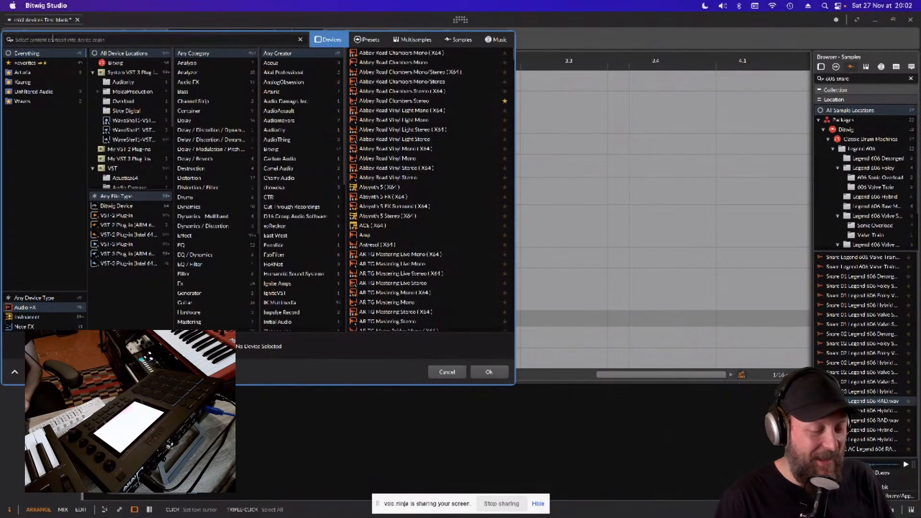
pyautogui.write('list')
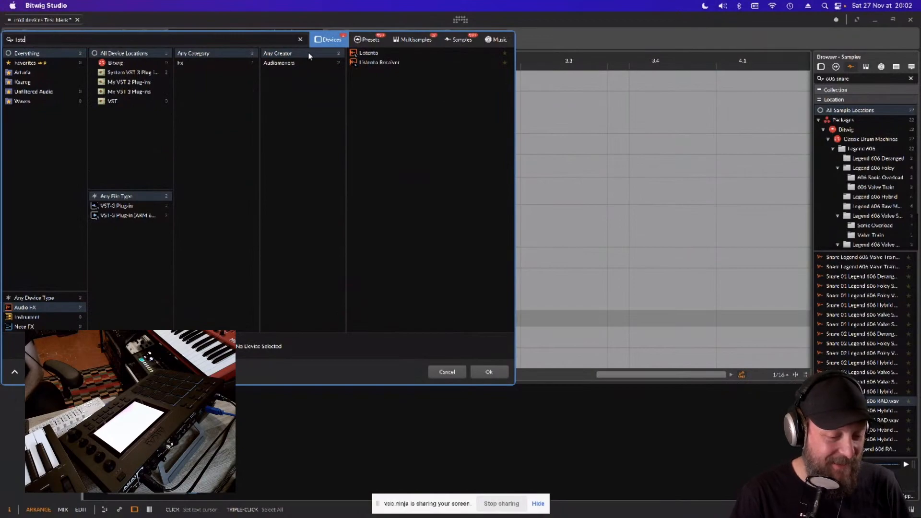
pyautogui.doubleClick(373, 53)
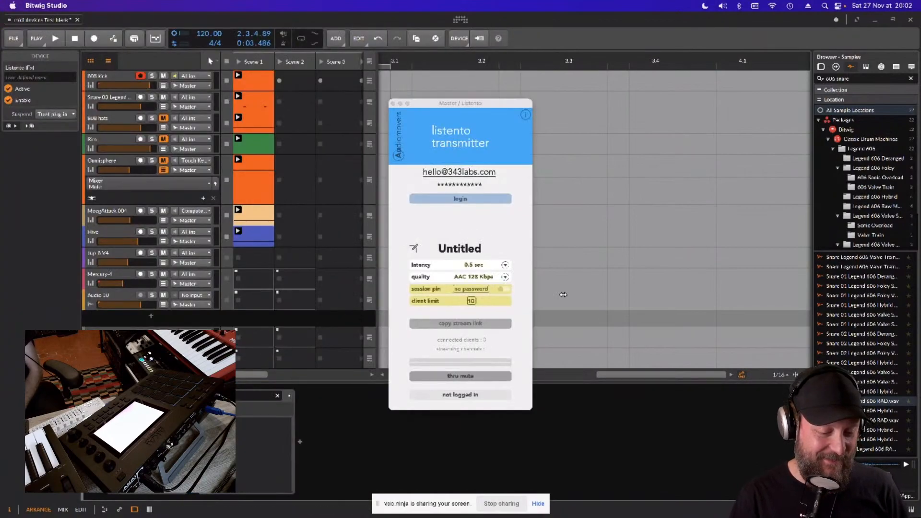
# - Log in to the Listento transmitter, start streaming and close the plug-in window
pyautogui.click(467, 199)
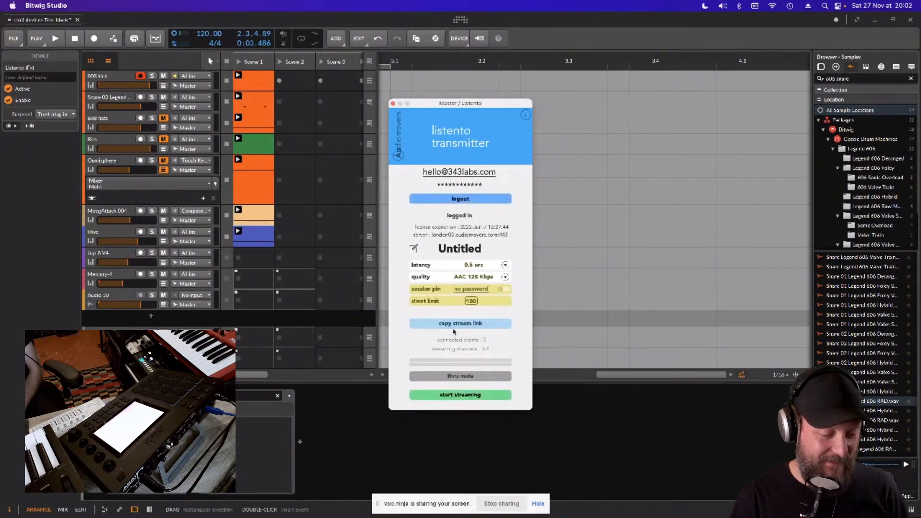
pyautogui.click(451, 394)
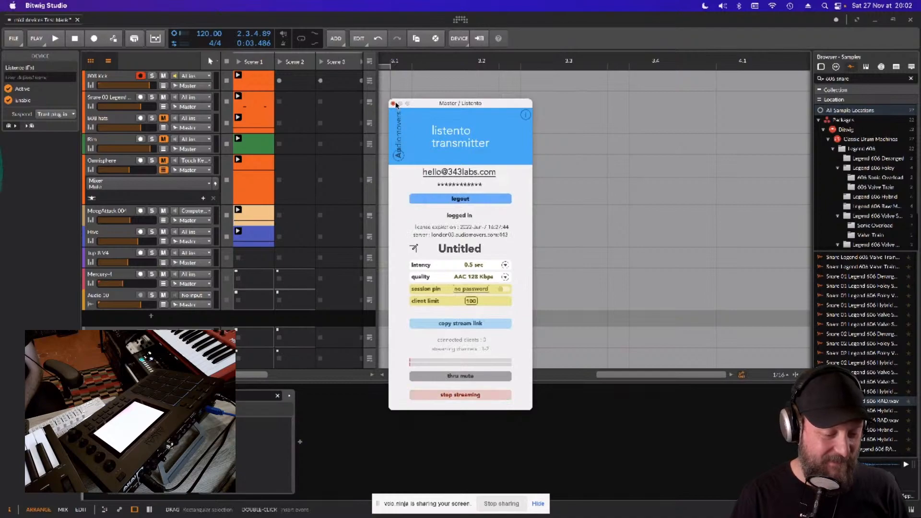
pyautogui.click(393, 103)
# - Start playback, select the 808 kick track and stop the MoogAttack and Hive clips
pyautogui.press('space')
pyautogui.click(119, 76)
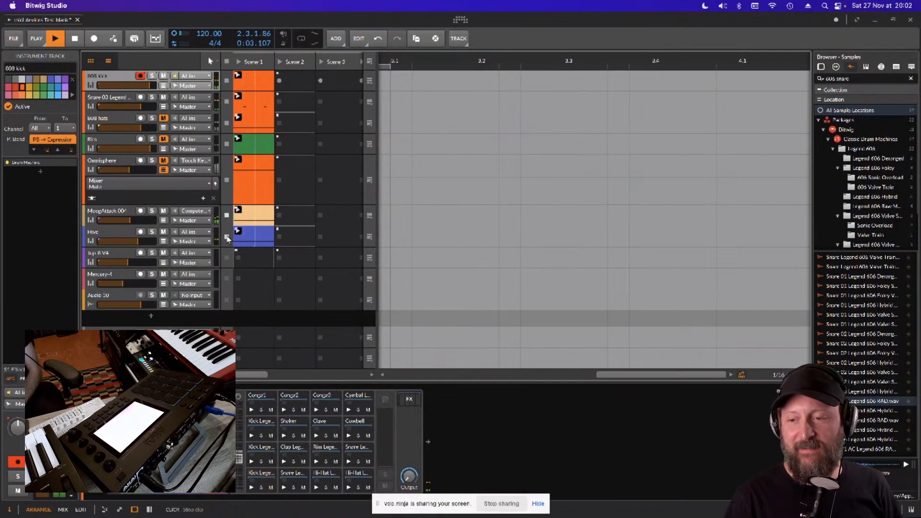
pyautogui.click(227, 238)
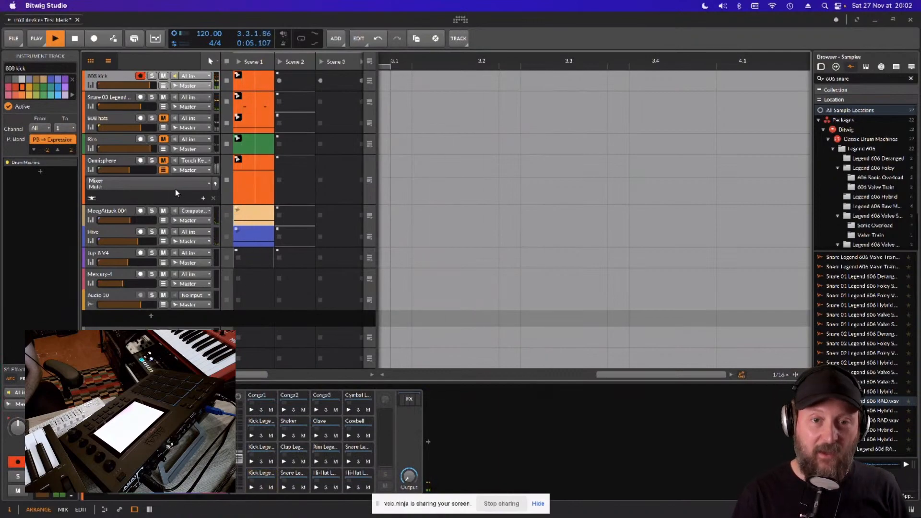
# - Select the snare track, then select and unmute the hats track and raise its volume slightly
pyautogui.click(125, 109)
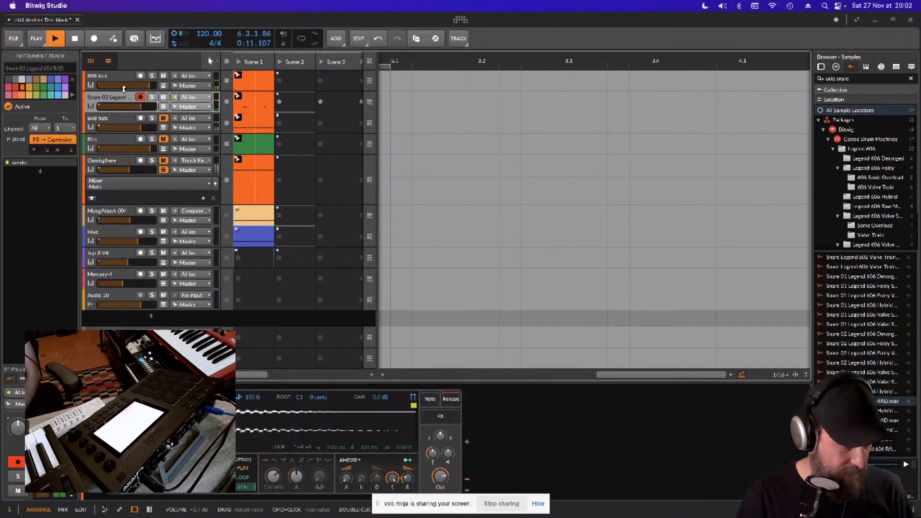
pyautogui.click(120, 119)
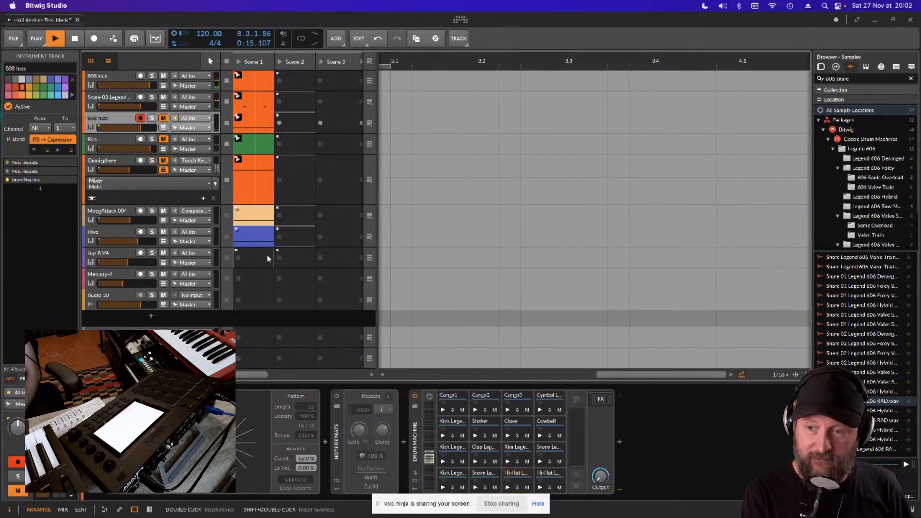
pyautogui.click(164, 119)
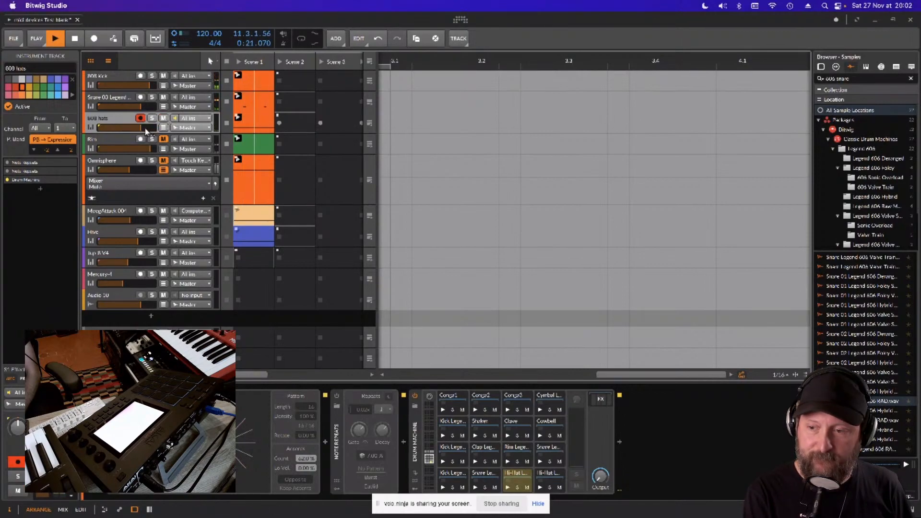
pyautogui.click(145, 128)
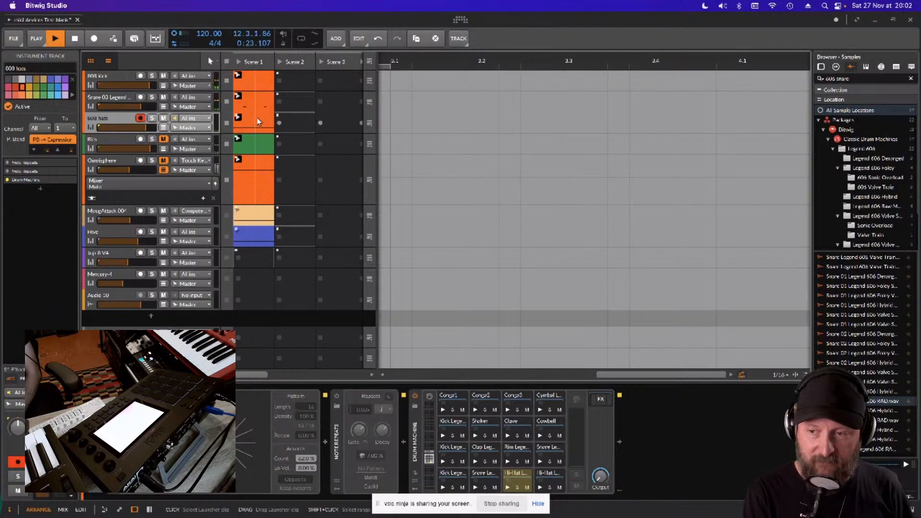
# - View the hats clip in the note editor, then return to the hats track's device chain
pyautogui.doubleClick(259, 122)
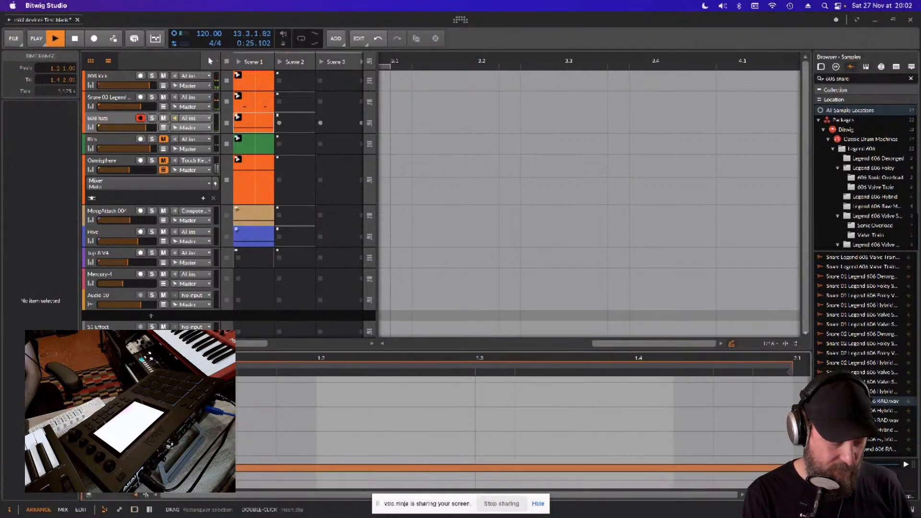
pyautogui.click(124, 120)
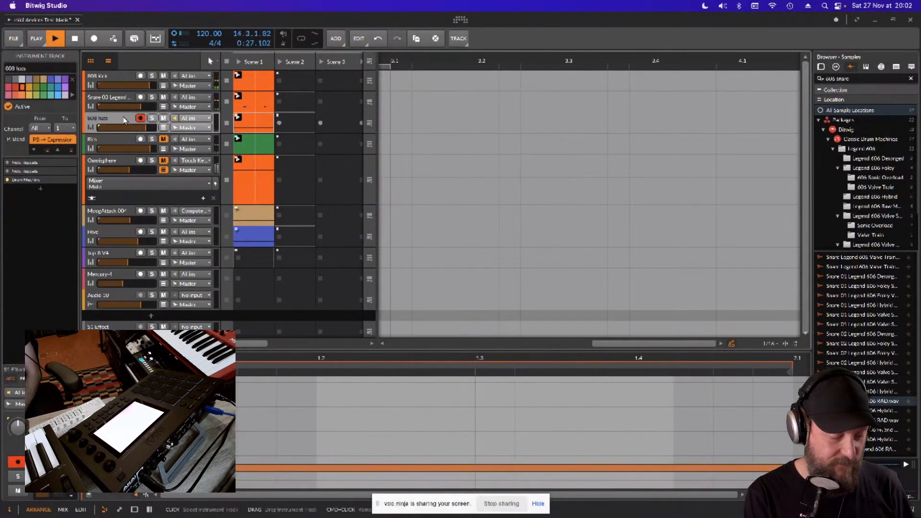
pyautogui.press('d')
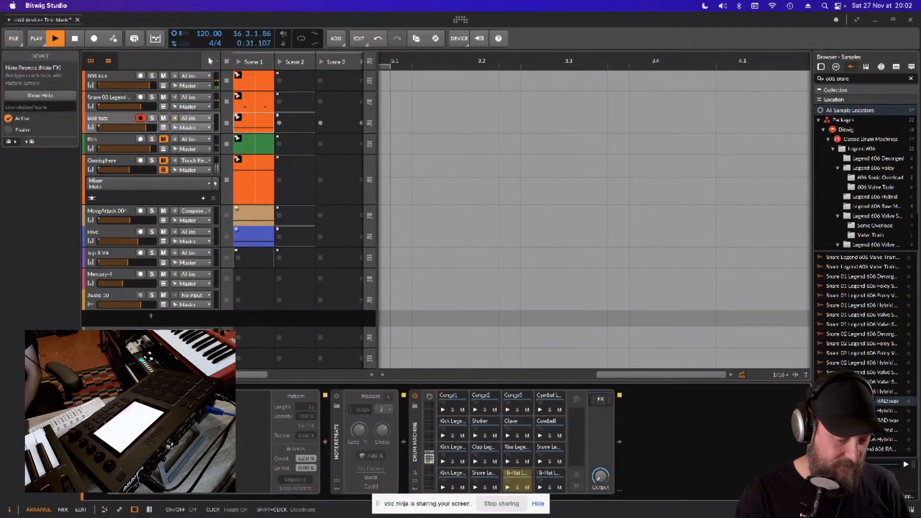
# - Enable the first Note Repeats device on the hats track, lower its pattern density and set its pattern length to 7
pyautogui.click(112, 395)
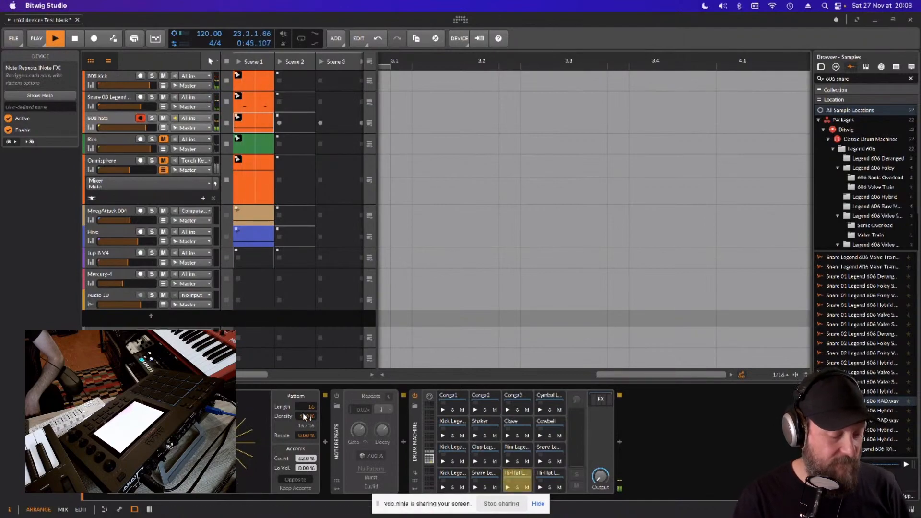
pyautogui.moveTo(304, 417); pyautogui.dragTo(310, 410)
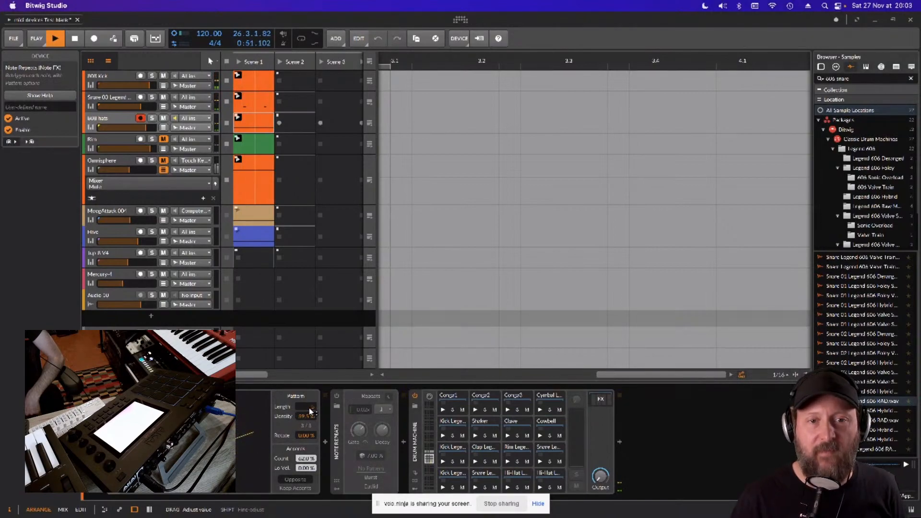
pyautogui.moveTo(311, 411); pyautogui.dragTo(311, 413)
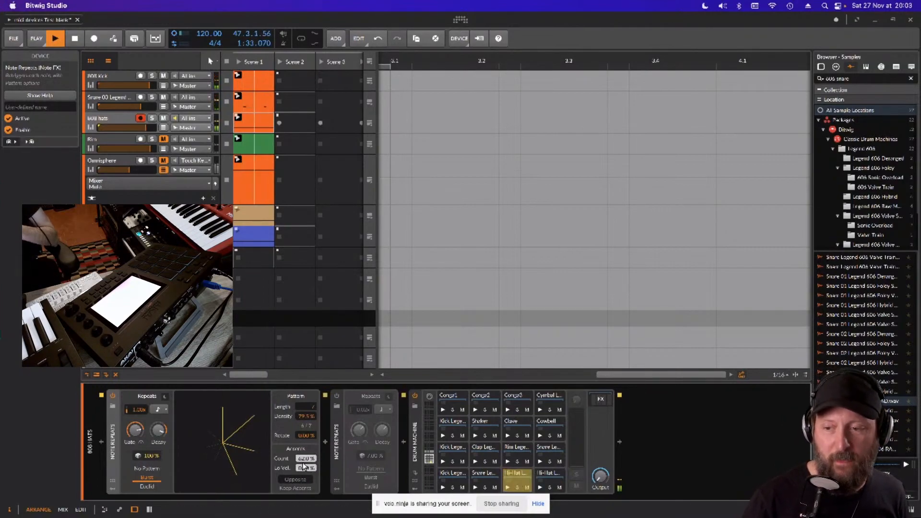
# - Select the Rim track, turn off its Note Repeats device, unmute the track and select its Scene 1 clip
pyautogui.click(121, 140)
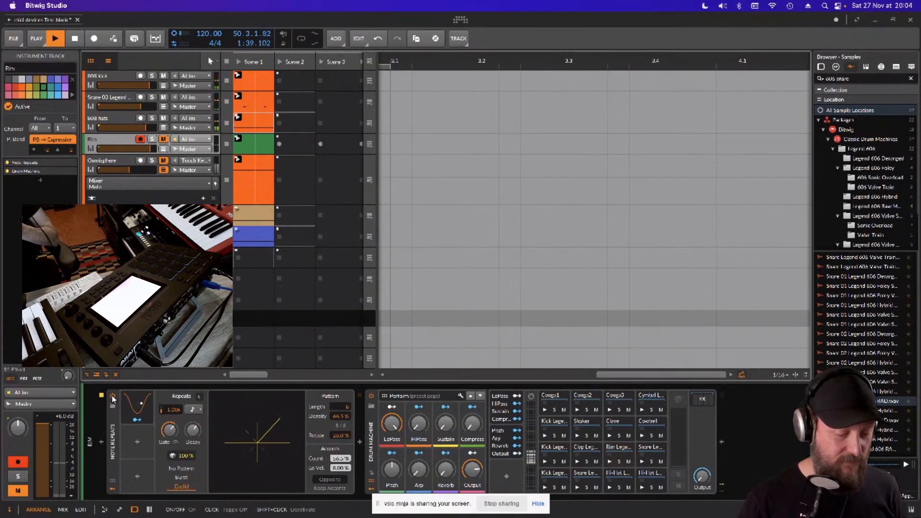
pyautogui.click(111, 396)
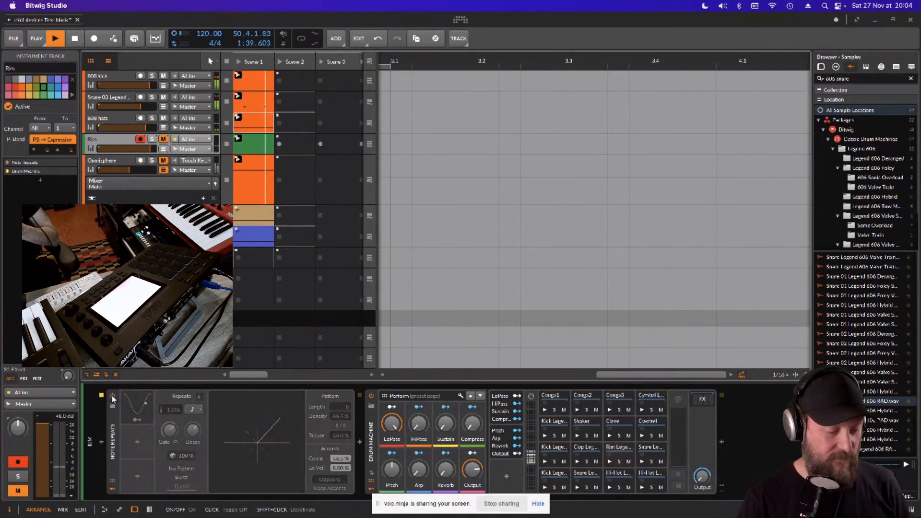
pyautogui.click(164, 139)
pyautogui.click(263, 139)
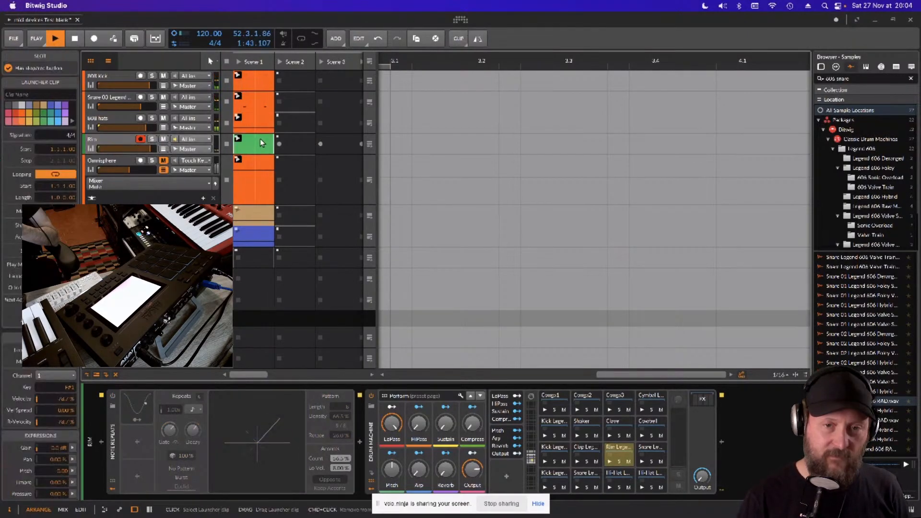
# - Turn the Rim track's Note Repeats device back on, check its LFO modulation of the density and show the LFO's settings
pyautogui.click(113, 397)
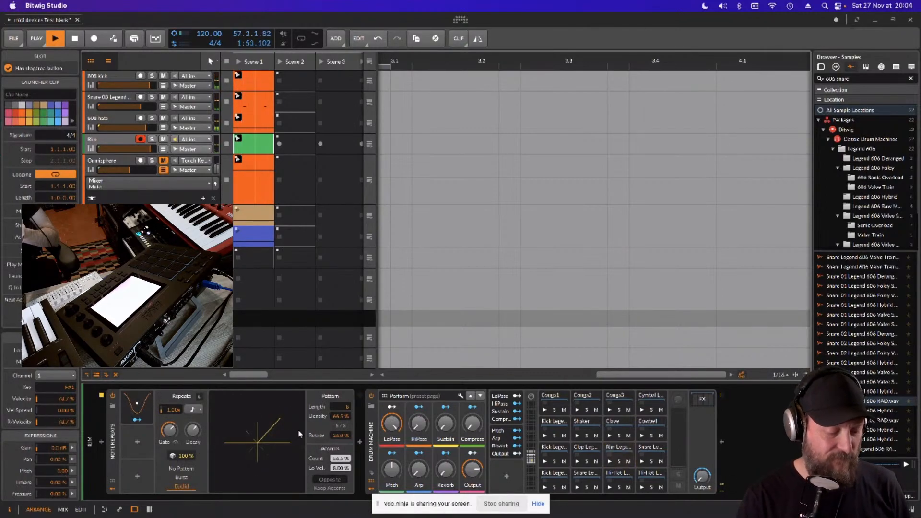
pyautogui.click(137, 420)
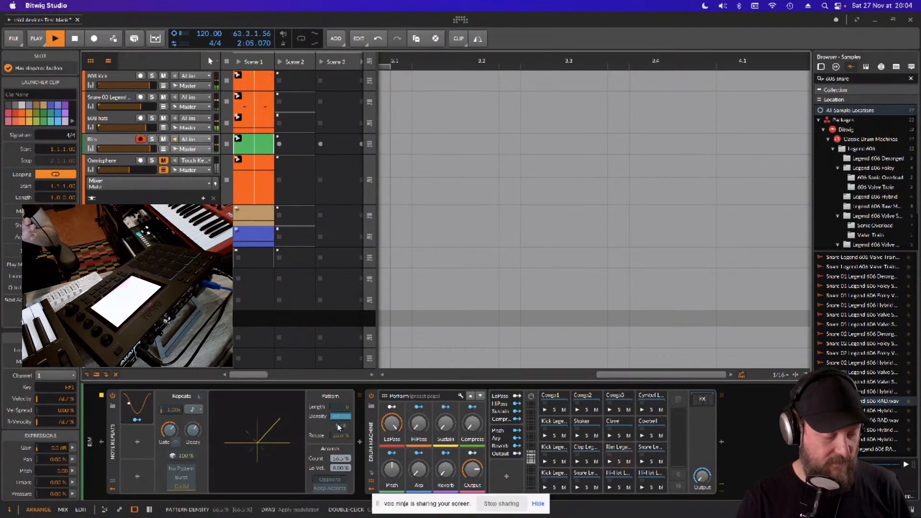
pyautogui.click(137, 420)
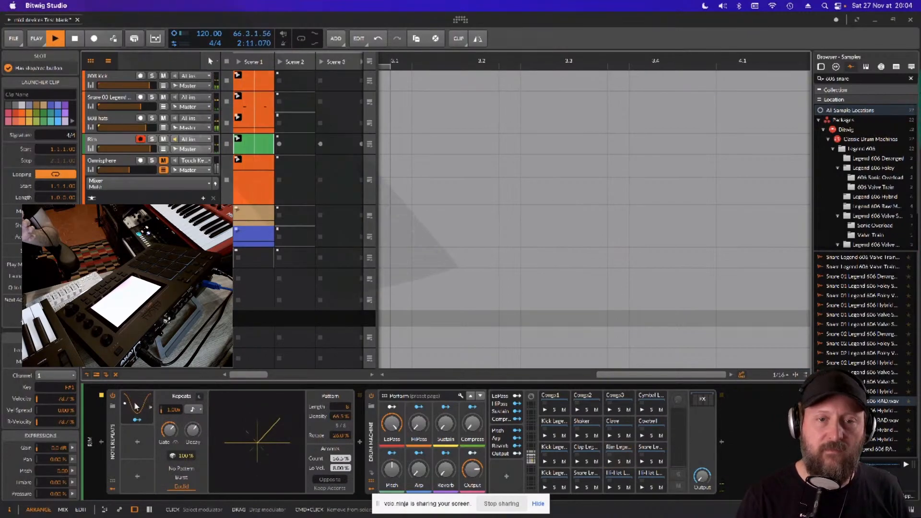
pyautogui.click(136, 413)
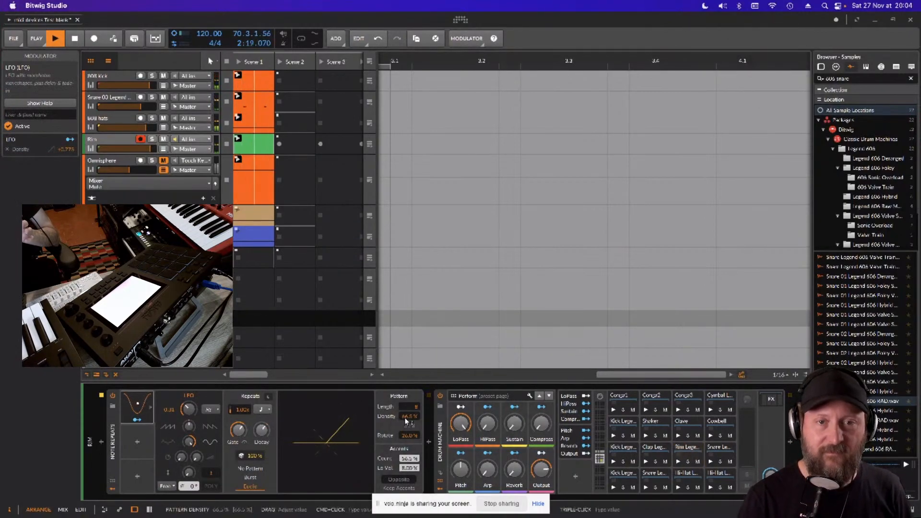
# - Sweep the Rim Note Repeats density up and then down to 61.0%, adjust the LFO modulator and reselect the Rim track
pyautogui.moveTo(405, 417); pyautogui.dragTo(405, 416)
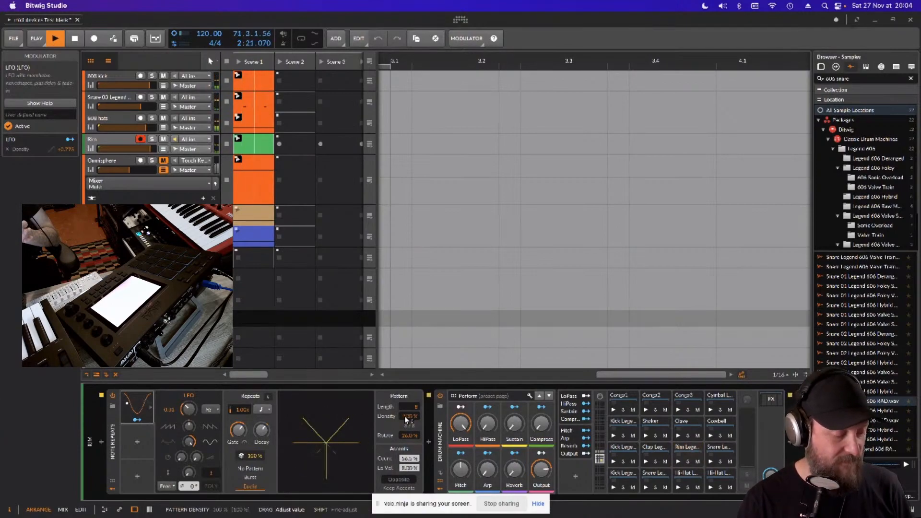
pyautogui.moveTo(405, 418); pyautogui.dragTo(406, 419)
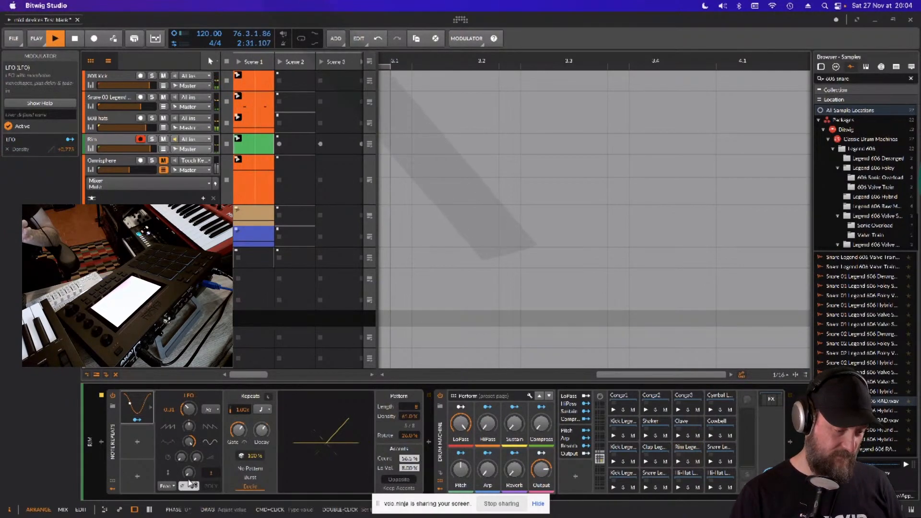
pyautogui.moveTo(191, 476); pyautogui.dragTo(190, 476)
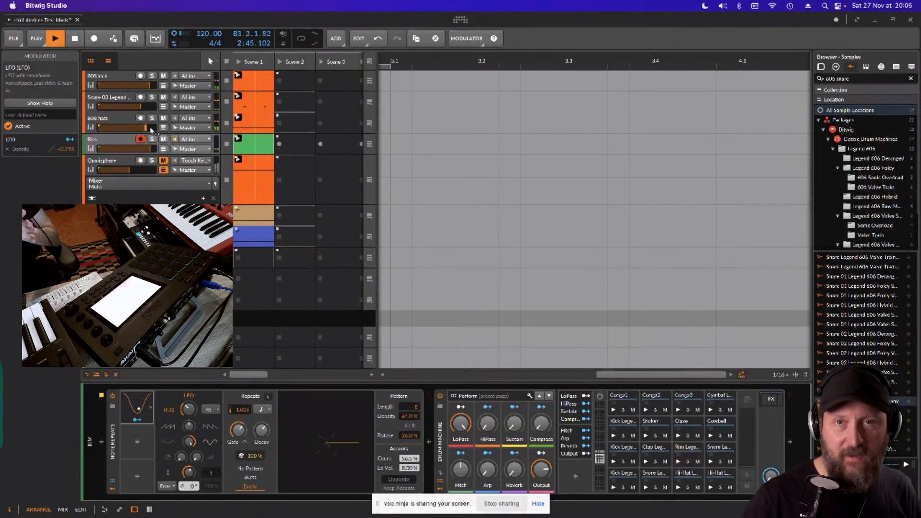
pyautogui.click(117, 138)
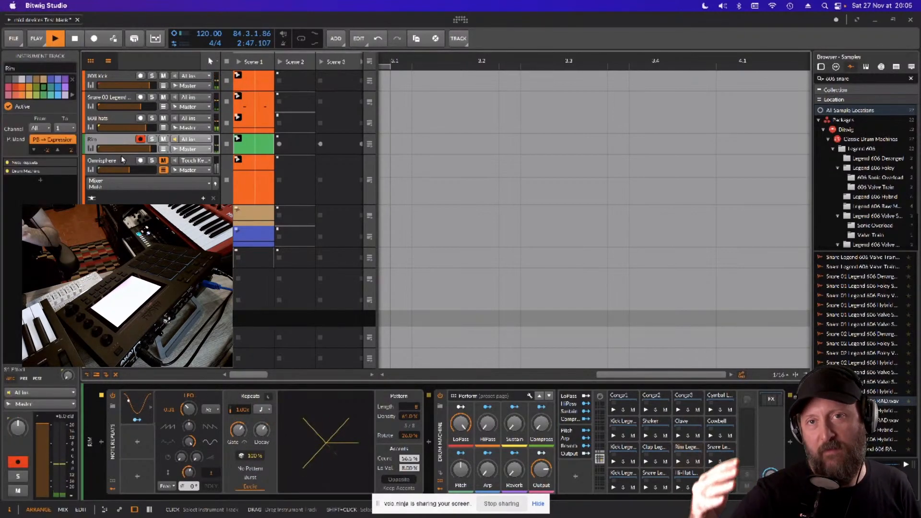
# - Select the Omnisphere track and turn off its Note Repeats, Multi-note and Harmonize devices
pyautogui.click(122, 162)
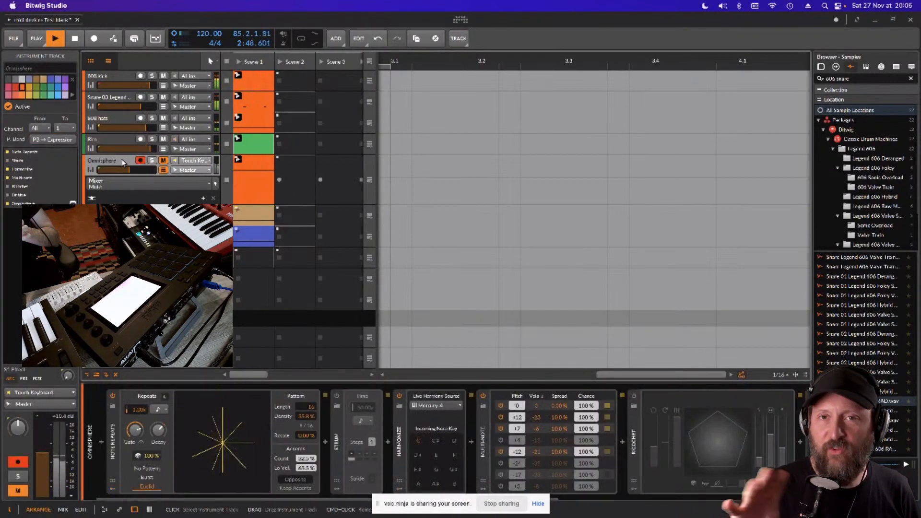
pyautogui.click(114, 397)
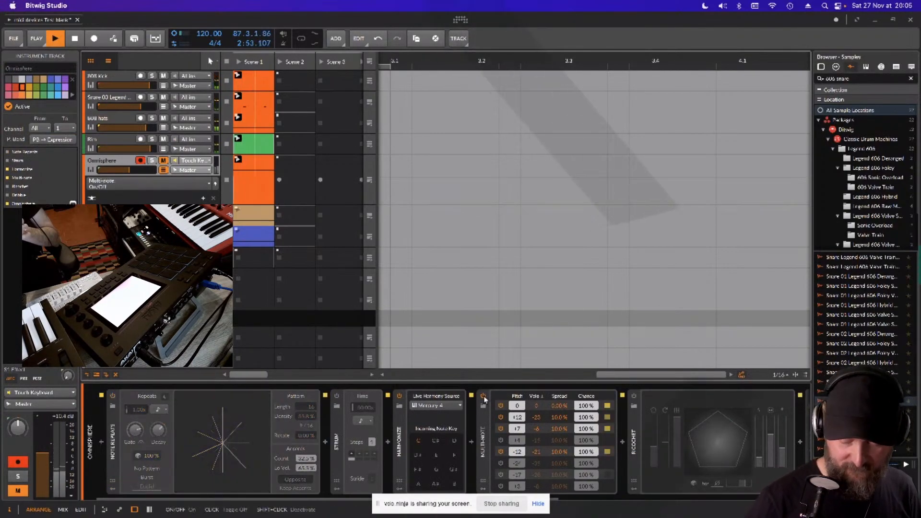
pyautogui.click(483, 396)
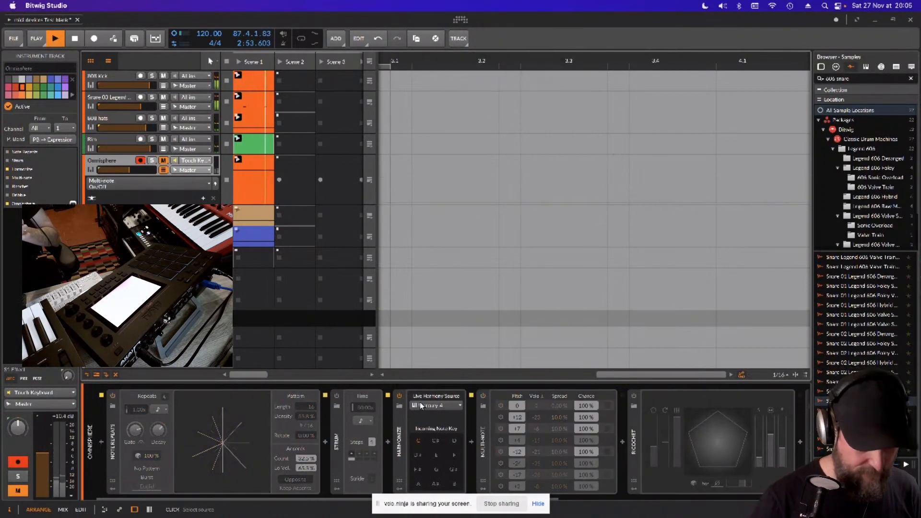
# - Unmute the Omnisphere track and turn on its Multi-note and Note Repeats devices
pyautogui.click(163, 161)
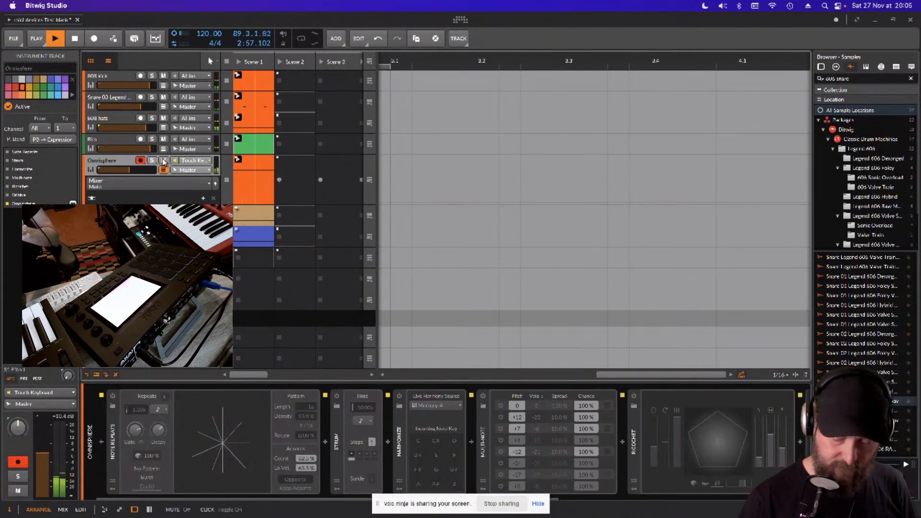
pyautogui.click(483, 397)
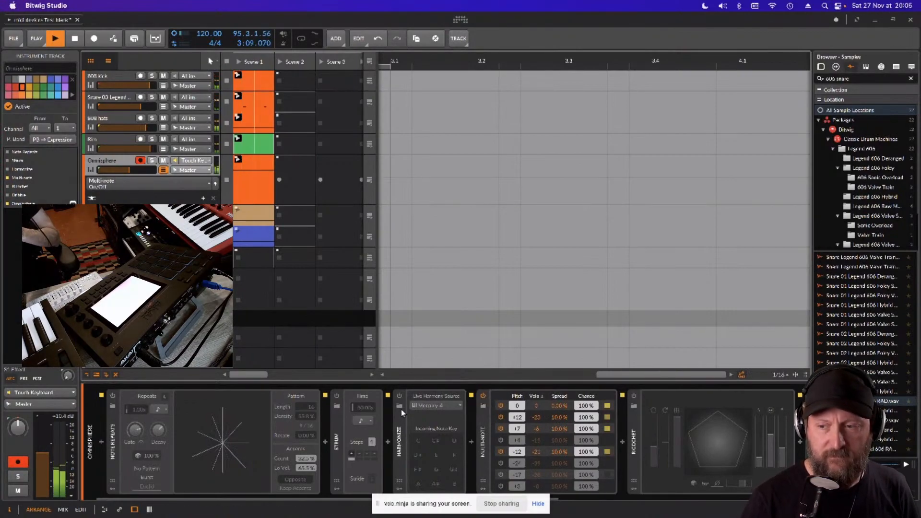
pyautogui.click(113, 396)
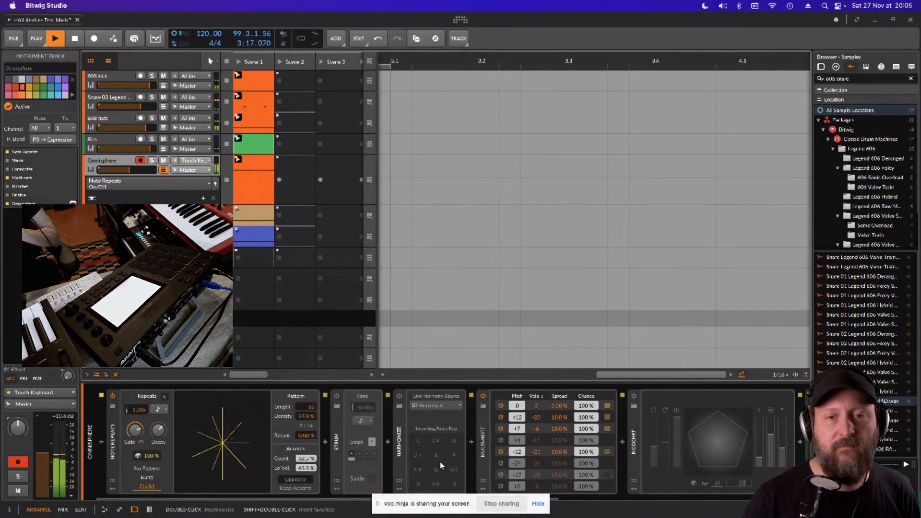
# - Switch the Omnisphere track's Strum device on and off twice to demonstrate it, stopping playback in between
pyautogui.click(337, 397)
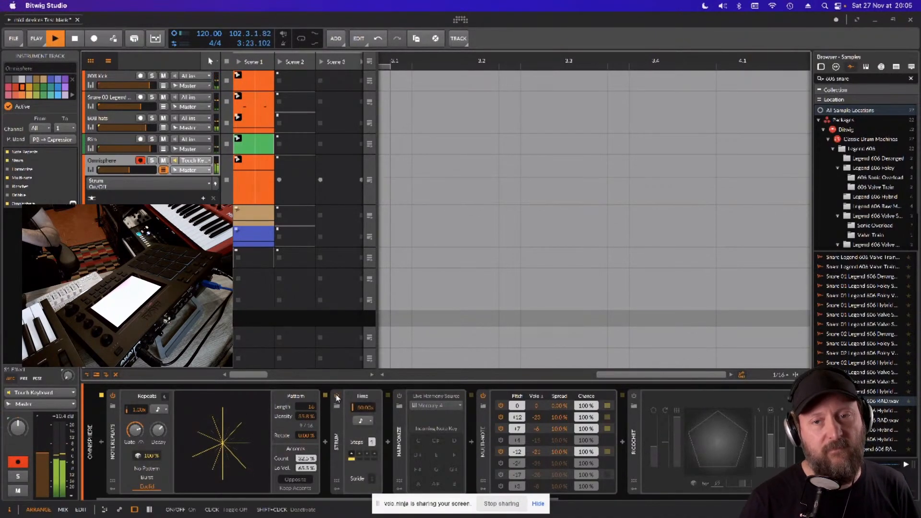
pyautogui.click(336, 397)
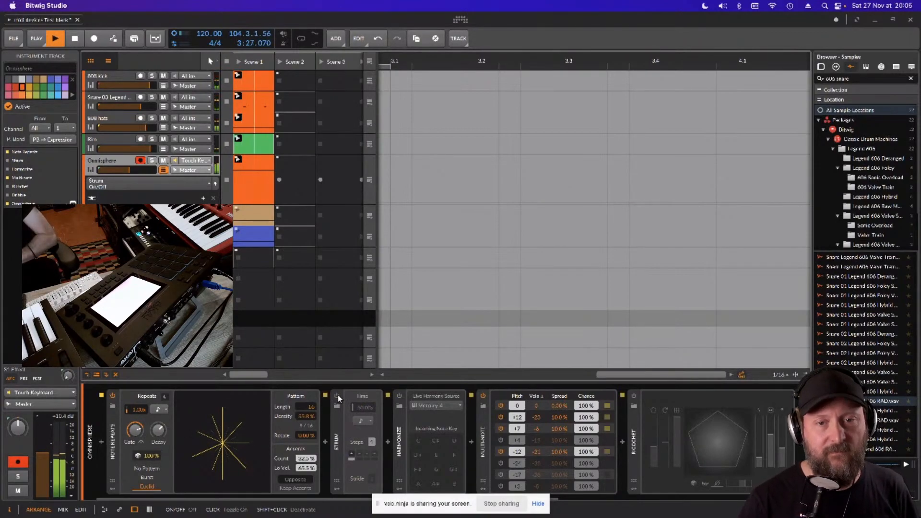
pyautogui.press('space')
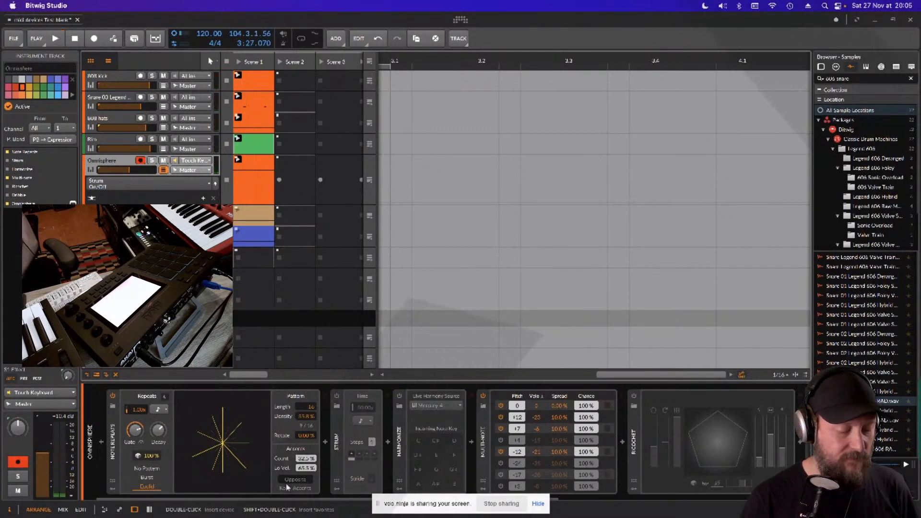
pyautogui.click(338, 395)
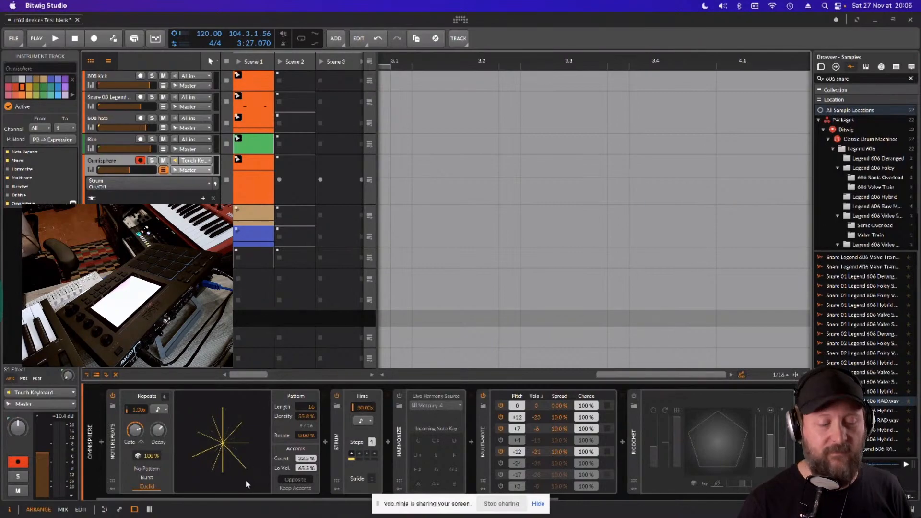
pyautogui.click(337, 397)
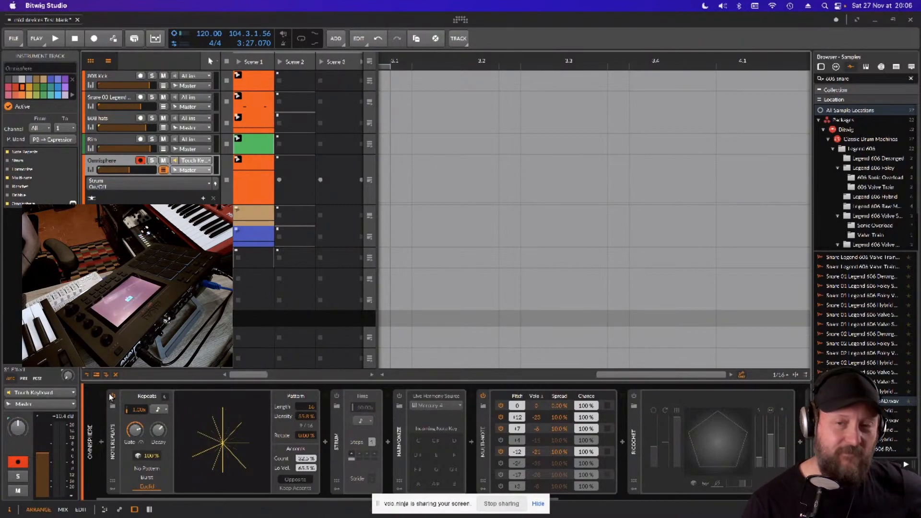
# - Turn off the Omnisphere track's Note Repeats and Multi-note devices, turn on Ricochet and start playback
pyautogui.click(112, 396)
pyautogui.click(482, 396)
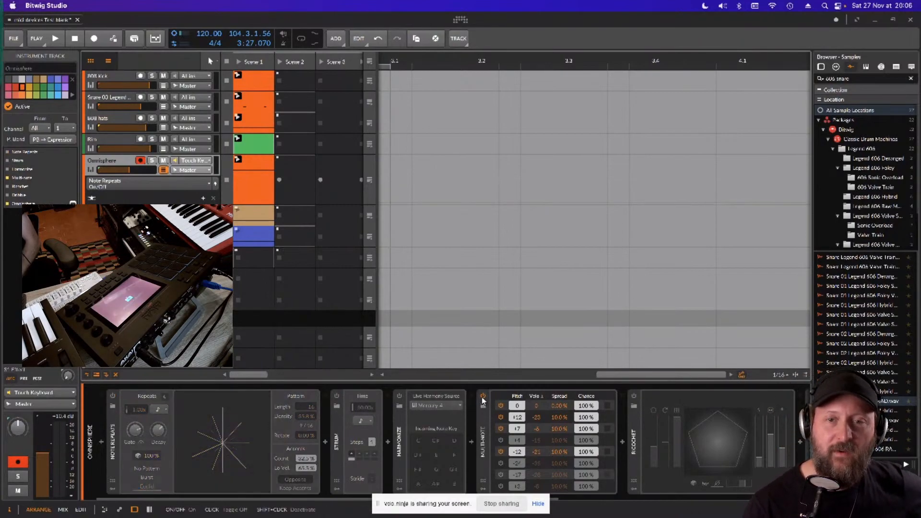
pyautogui.click(634, 395)
pyautogui.press('space')
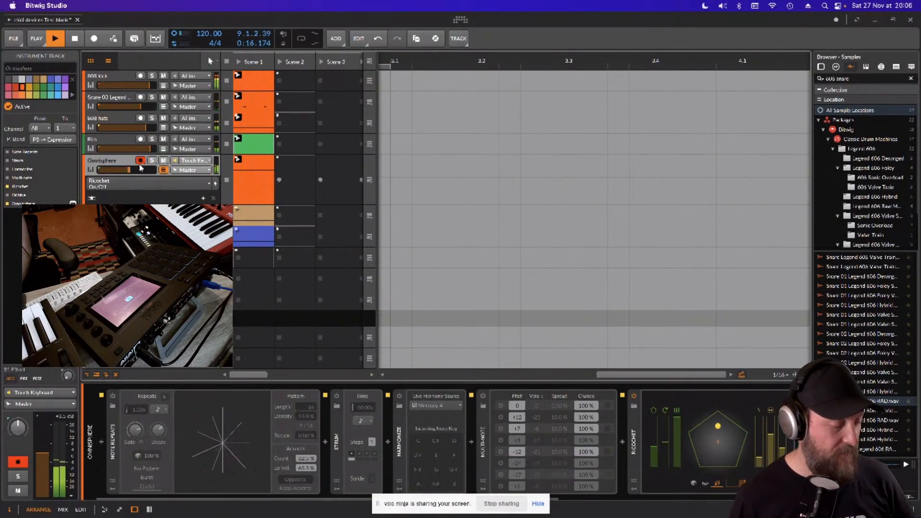
# - Mute the Omnisphere track, then show the device chains of the Moogattack 004 and Hive tracks
pyautogui.click(164, 161)
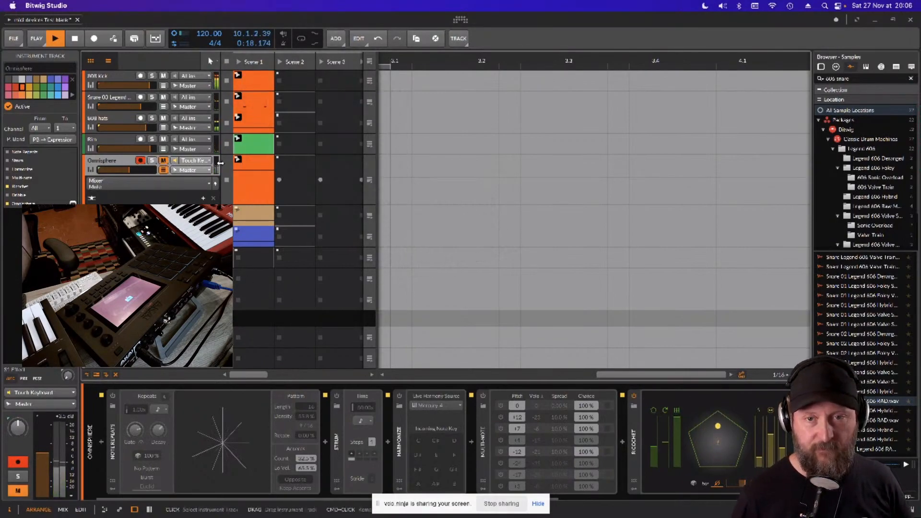
pyautogui.click(240, 211)
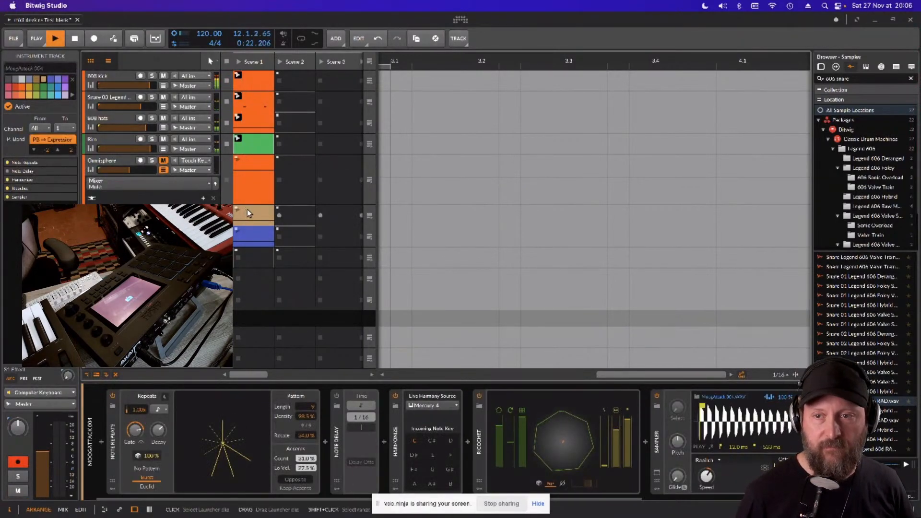
pyautogui.click(242, 234)
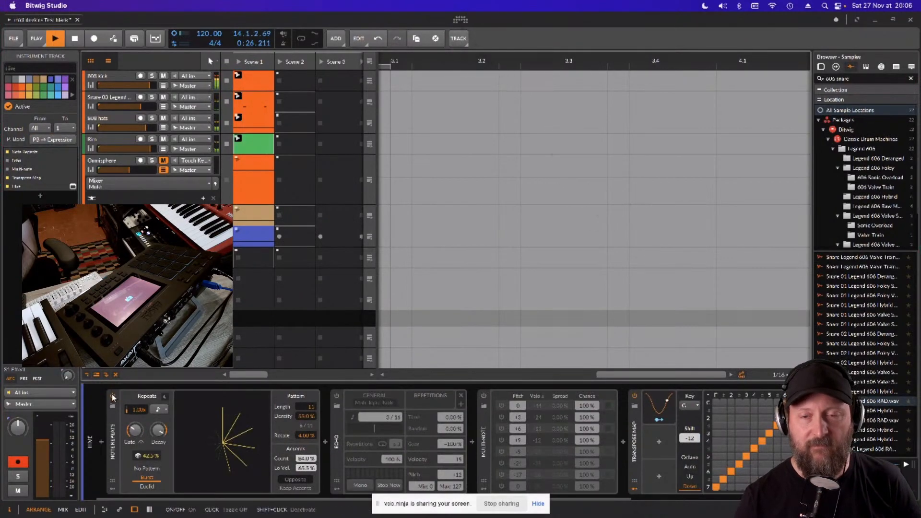
# - Launch the Hive track's Scene 1 clip and compare it with Note Repeats off and back on
pyautogui.click(238, 233)
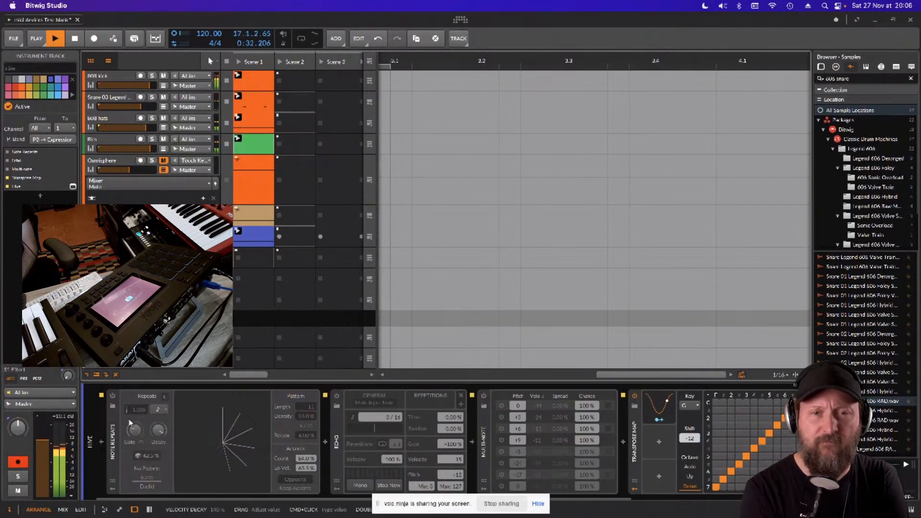
pyautogui.click(113, 398)
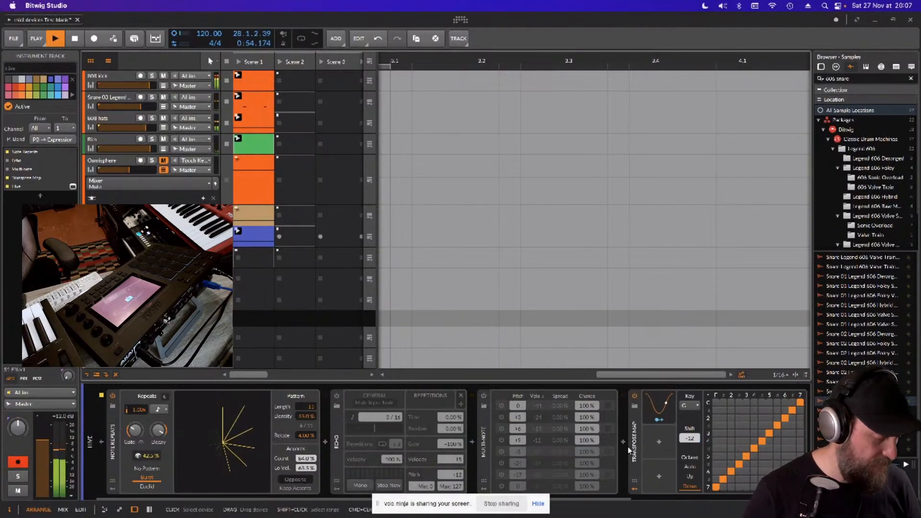
# - Review the Hive track's device chain through to the Hive instrument, stop playback and select the track's Scene 1 clip
pyautogui.moveTo(594, 500); pyautogui.dragTo(766, 500)
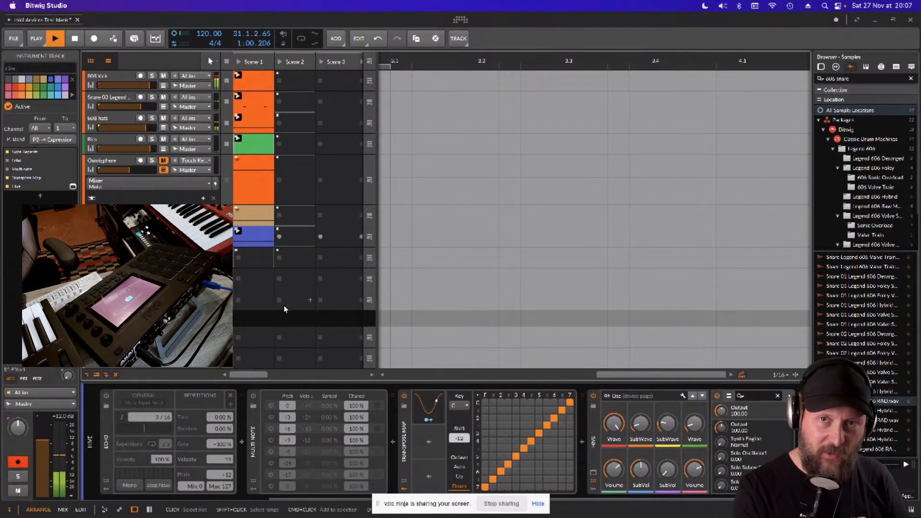
pyautogui.press('space')
pyautogui.click(253, 234)
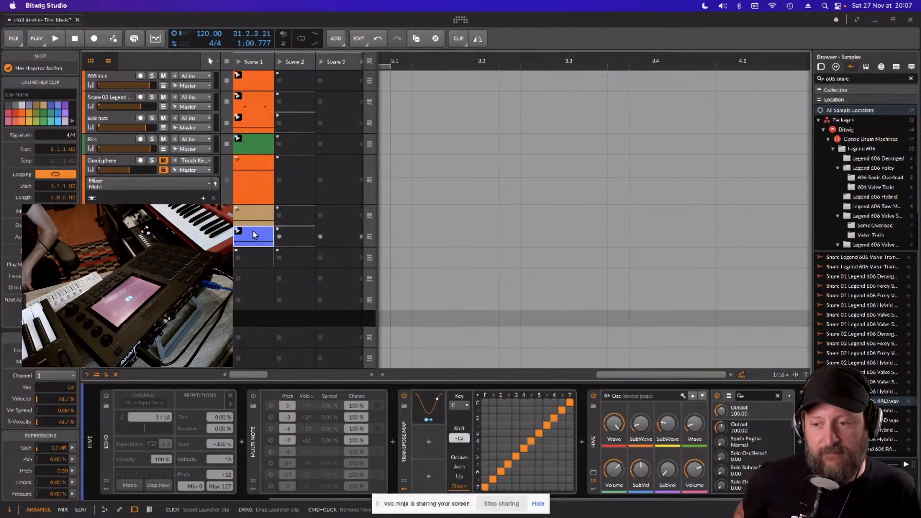
pyautogui.moveTo(342, 500); pyautogui.dragTo(111, 499)
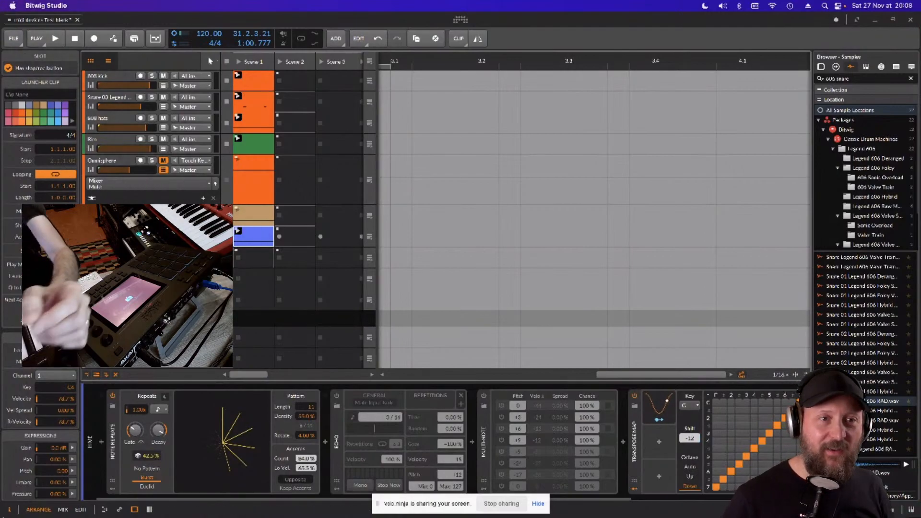
# - Switch to Google Chrome to show the VDO.Ninja room
pyautogui.moveTo(102, 515)
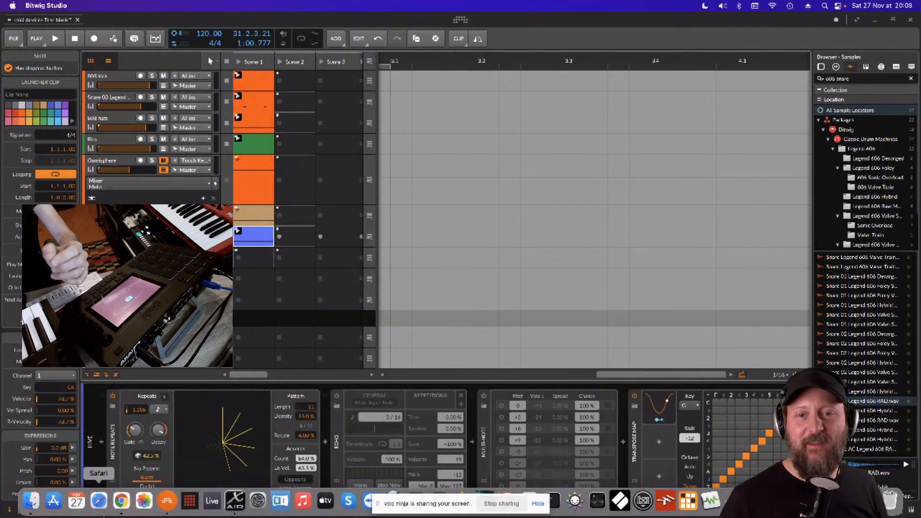
pyautogui.click(121, 501)
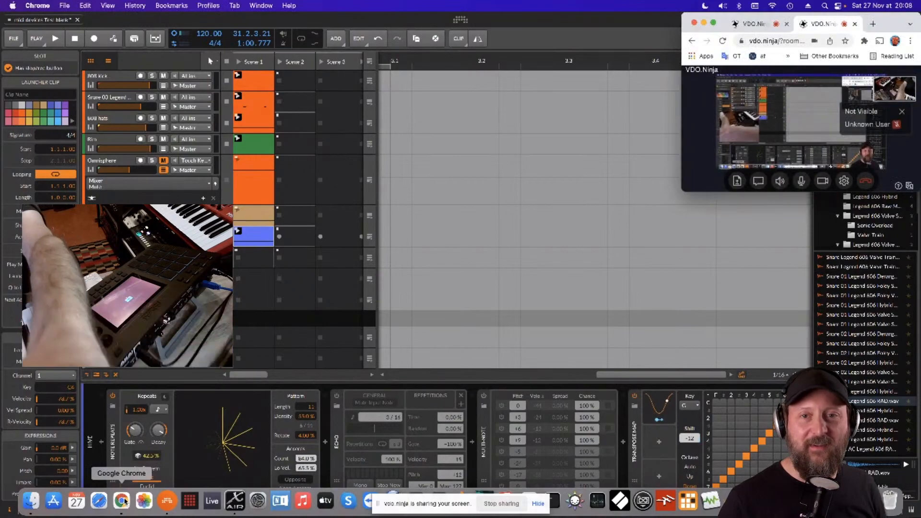